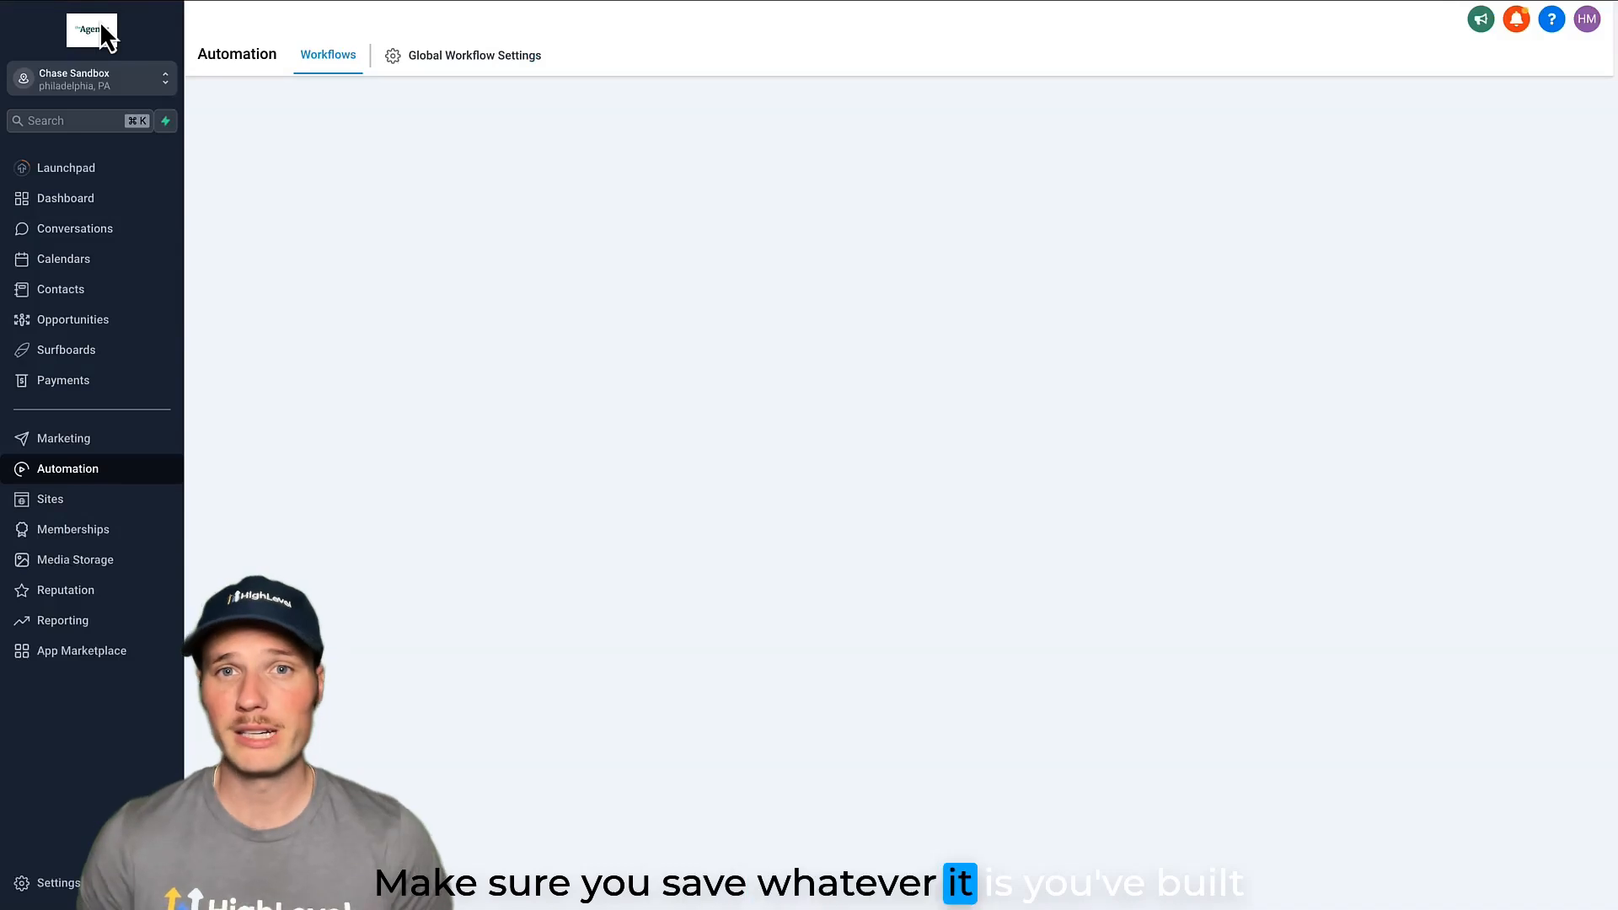
Start a new opportunity pipeline named "Haplin's Pipeline".
click(72, 321)
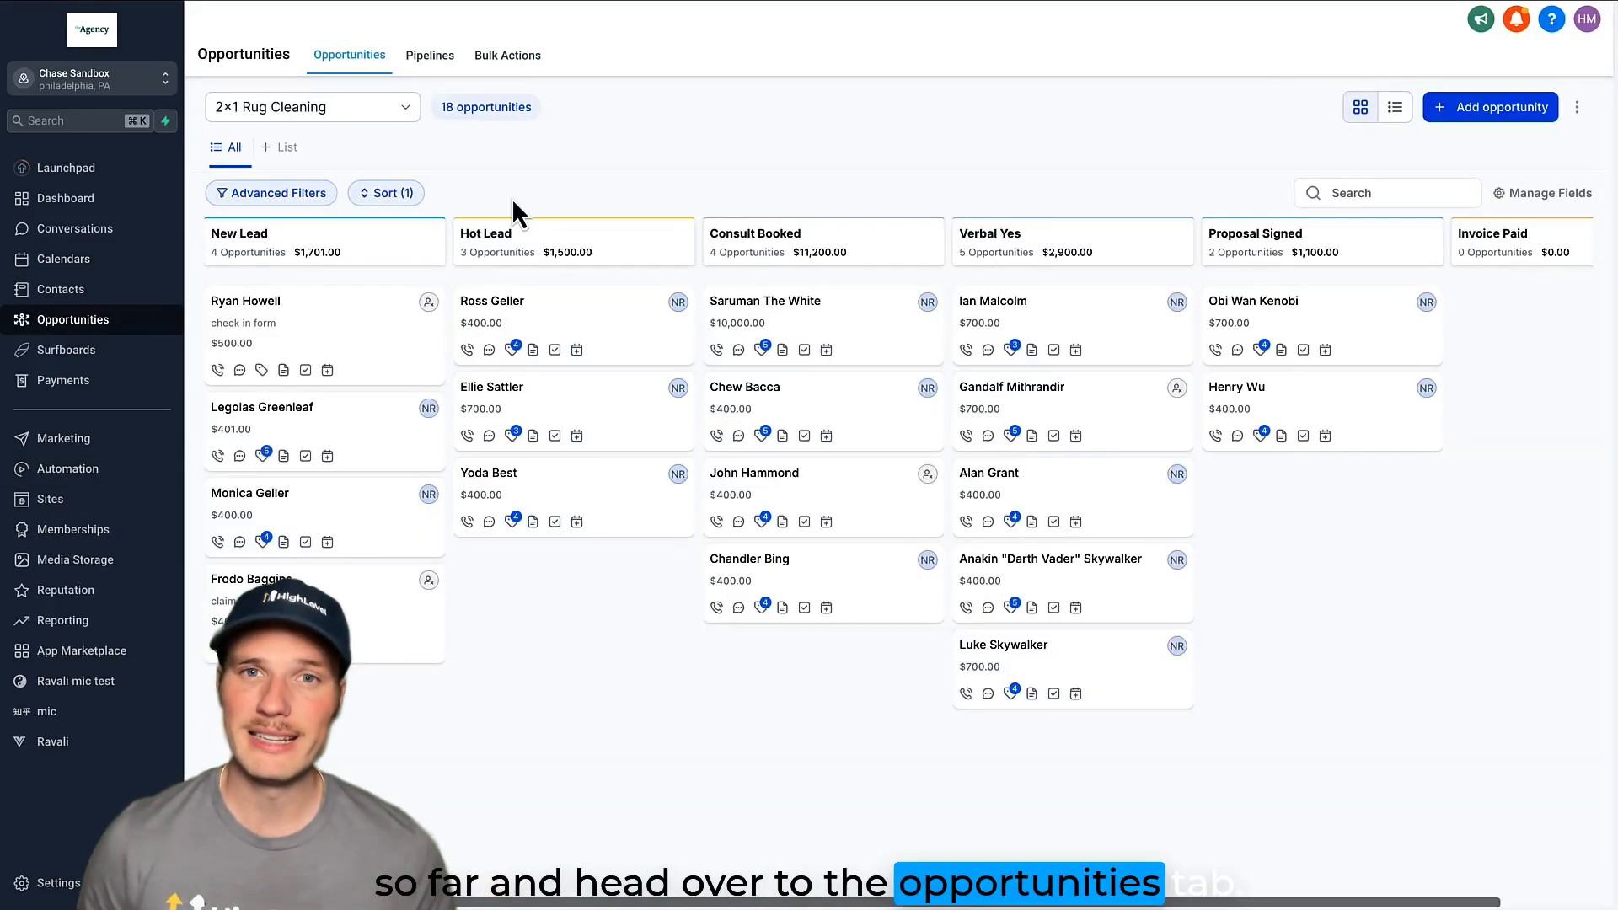
click(438, 61)
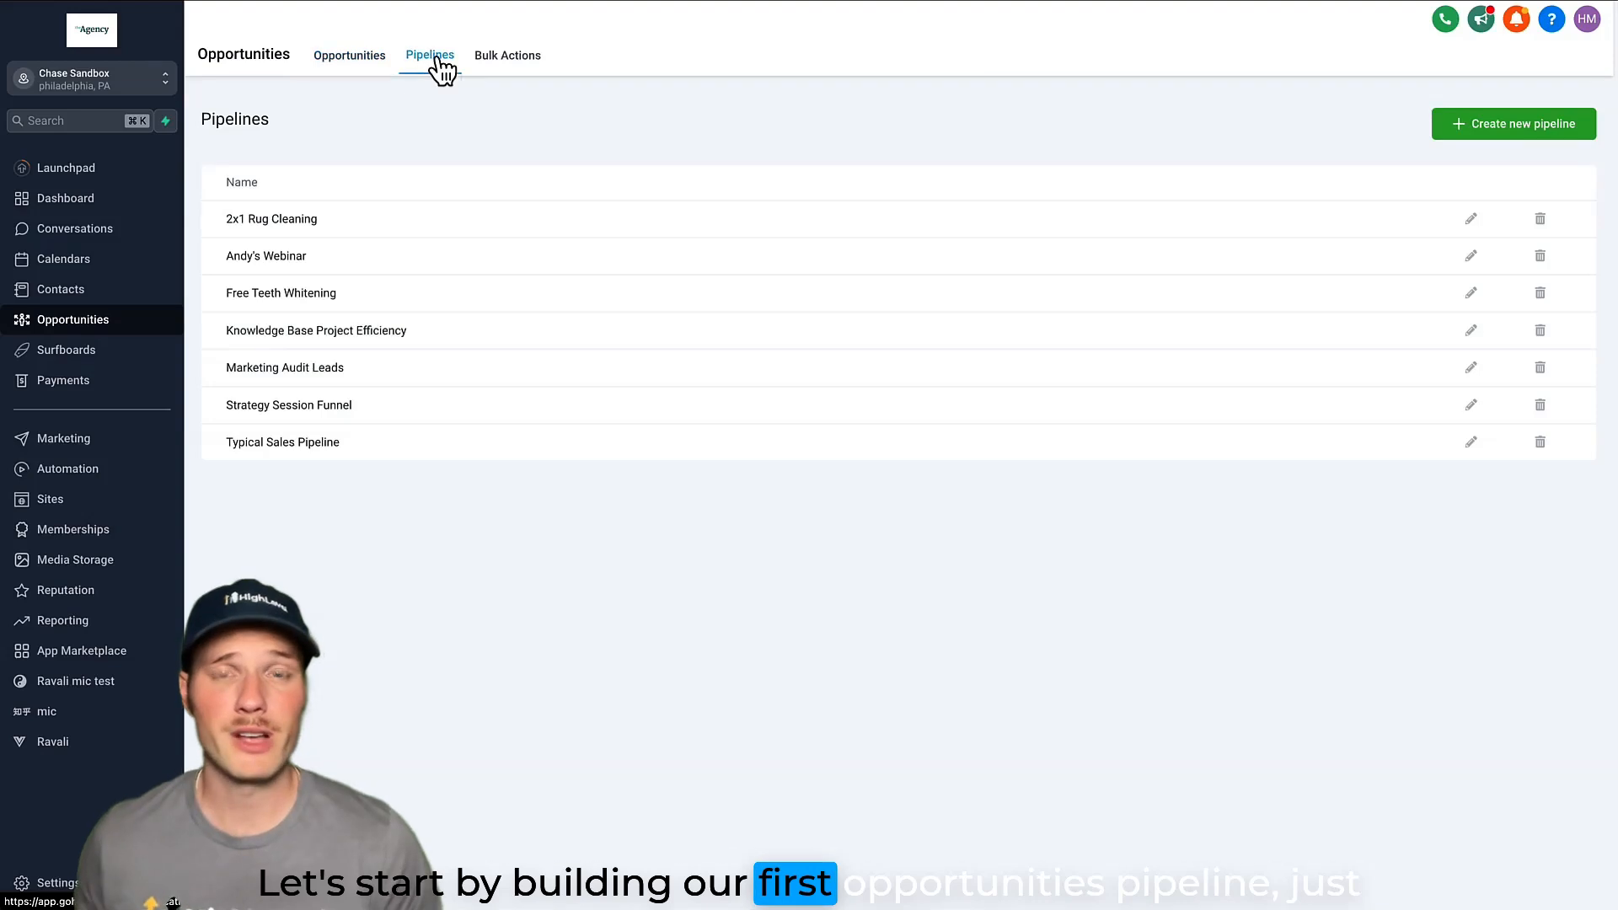
click(1532, 125)
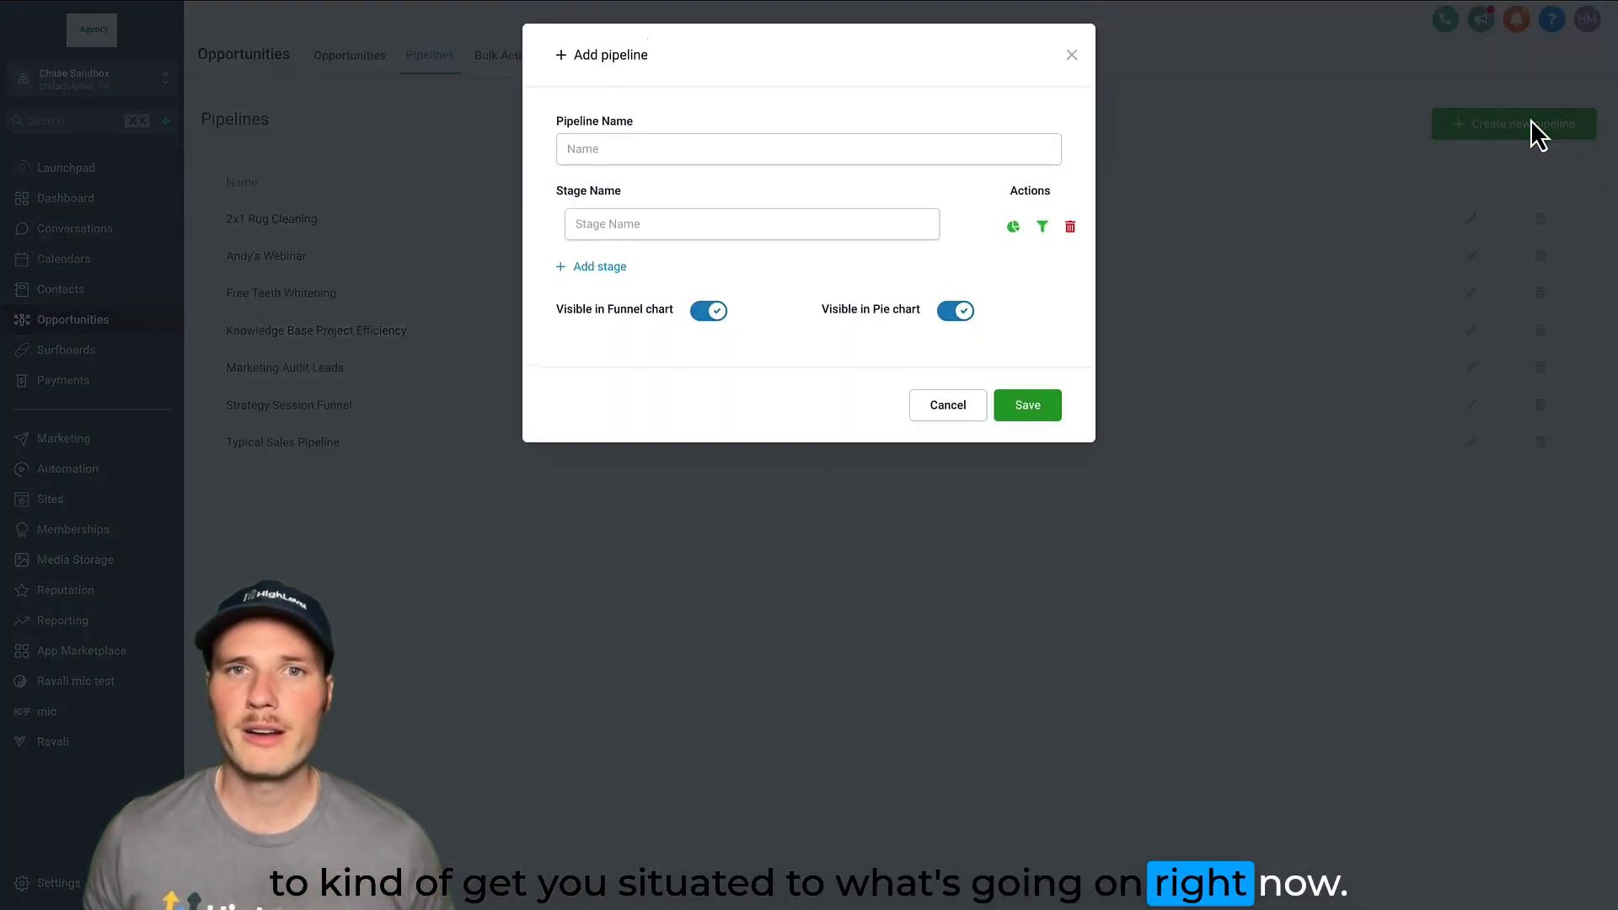
click(879, 137)
text(Haplin's P)
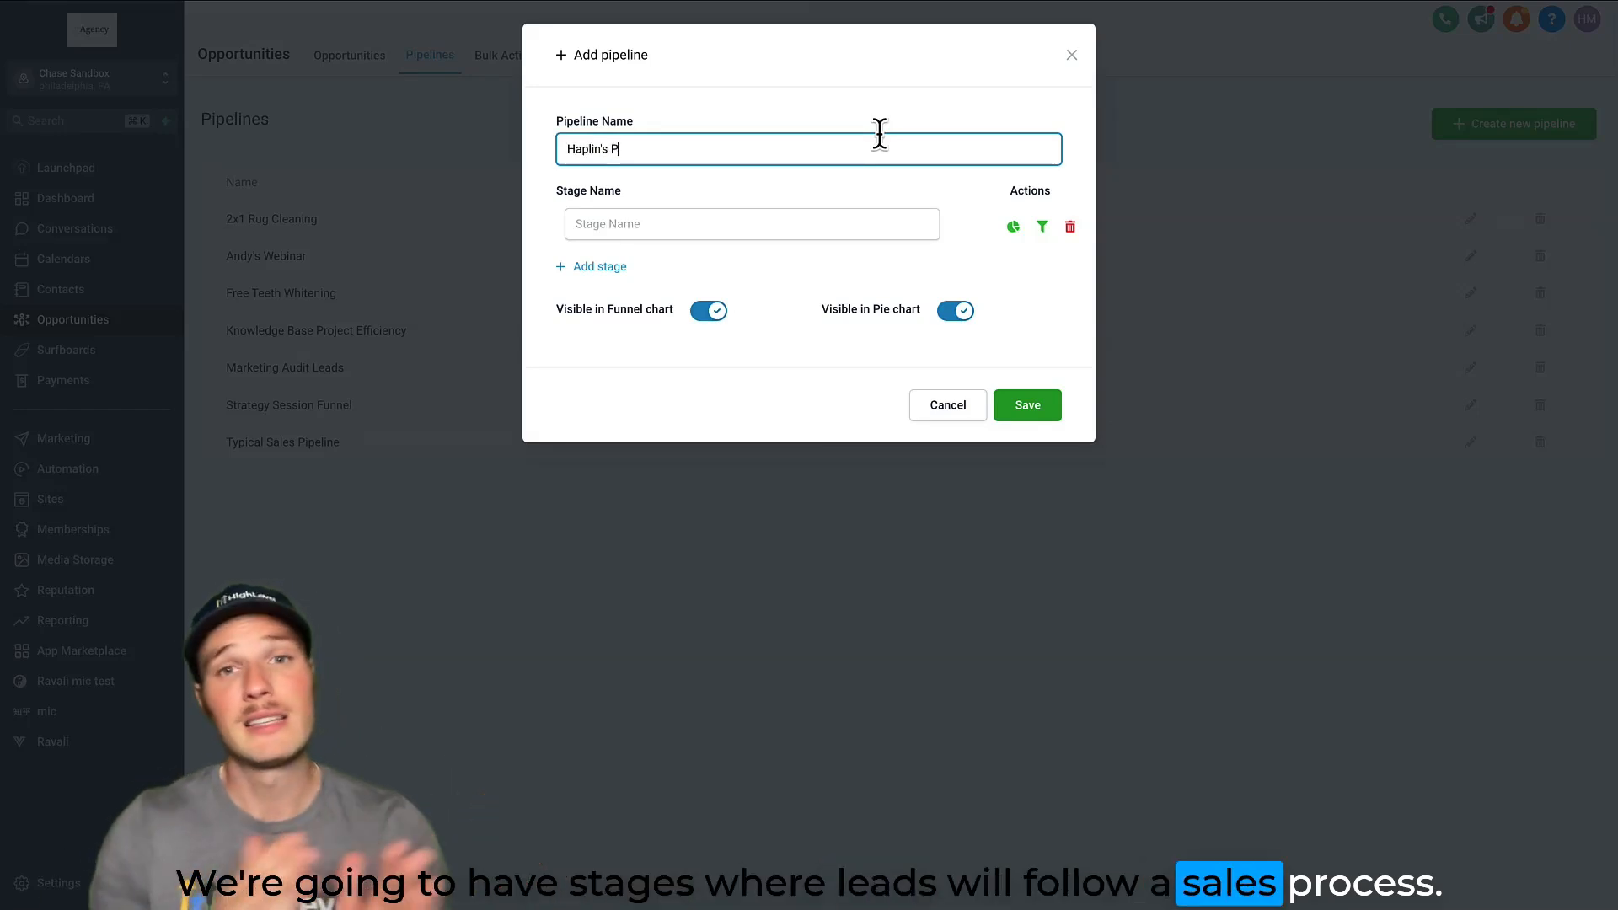
text(ipeline)
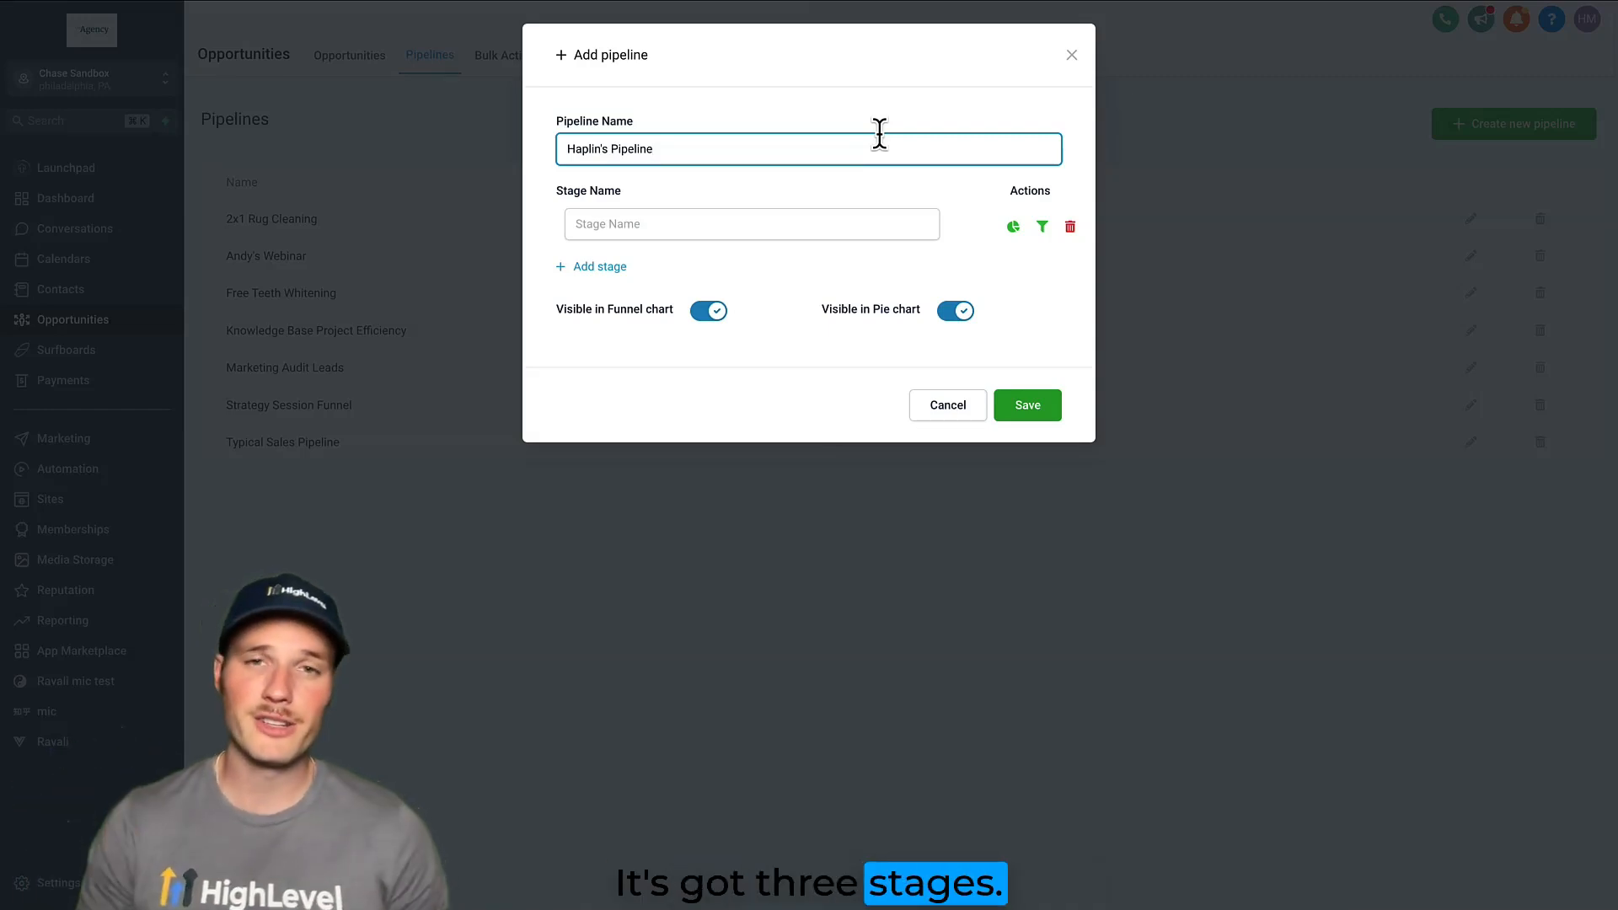
Give the pipeline three stages, New Lead, Hot Lead and Appt Booked, and save it.
click(790, 225)
text(New Lead)
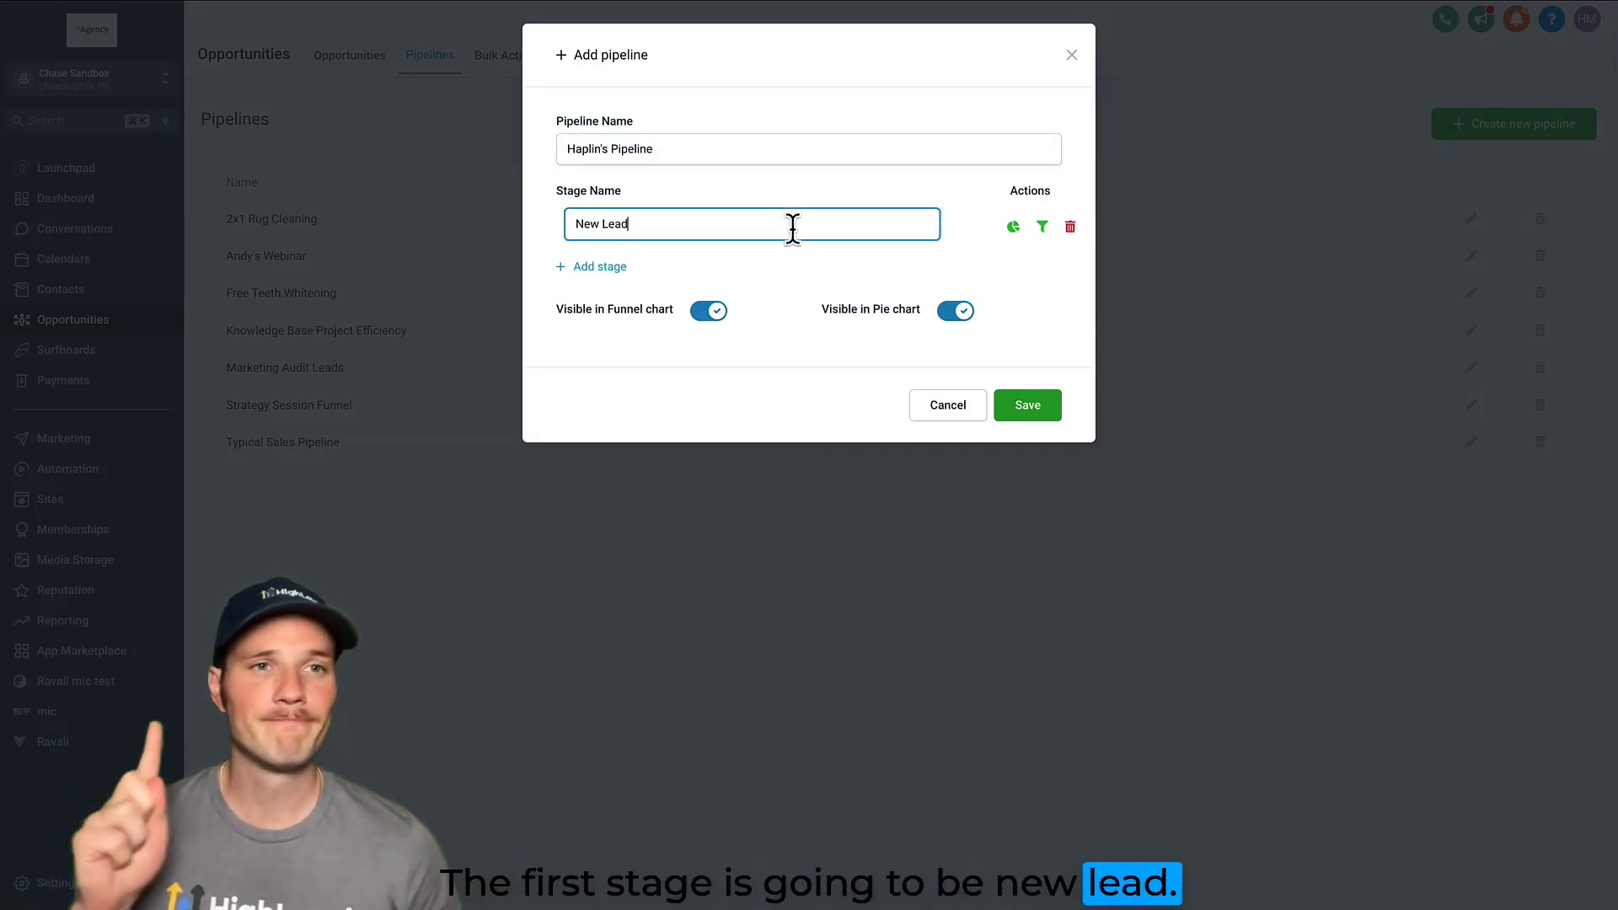
click(615, 267)
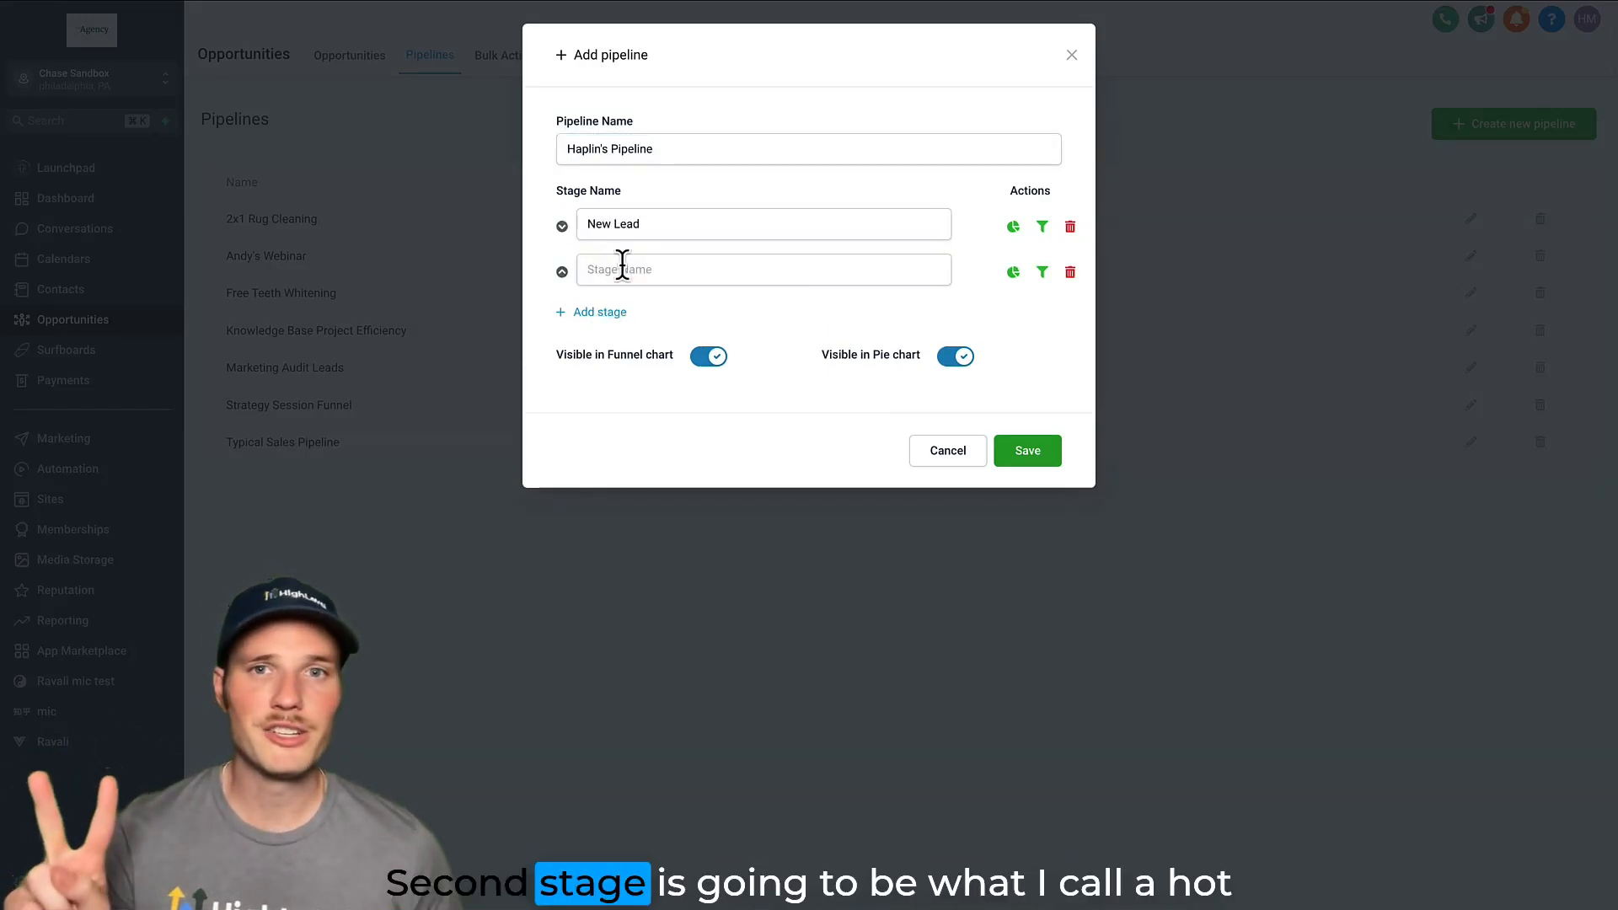
text(Hot Lea)
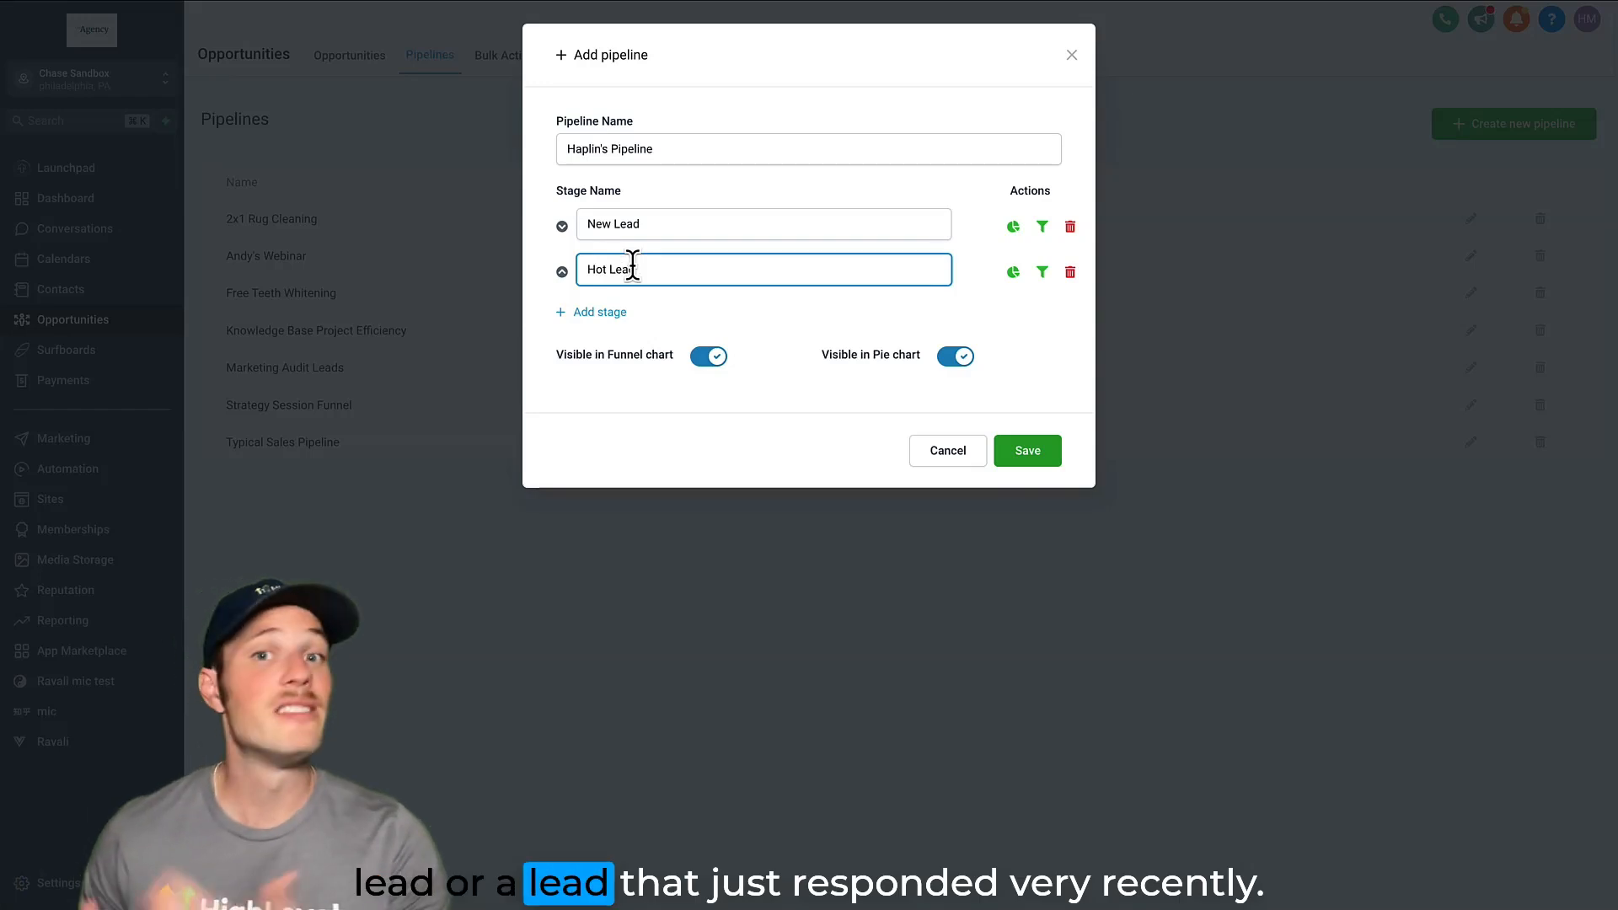
text(d)
click(592, 313)
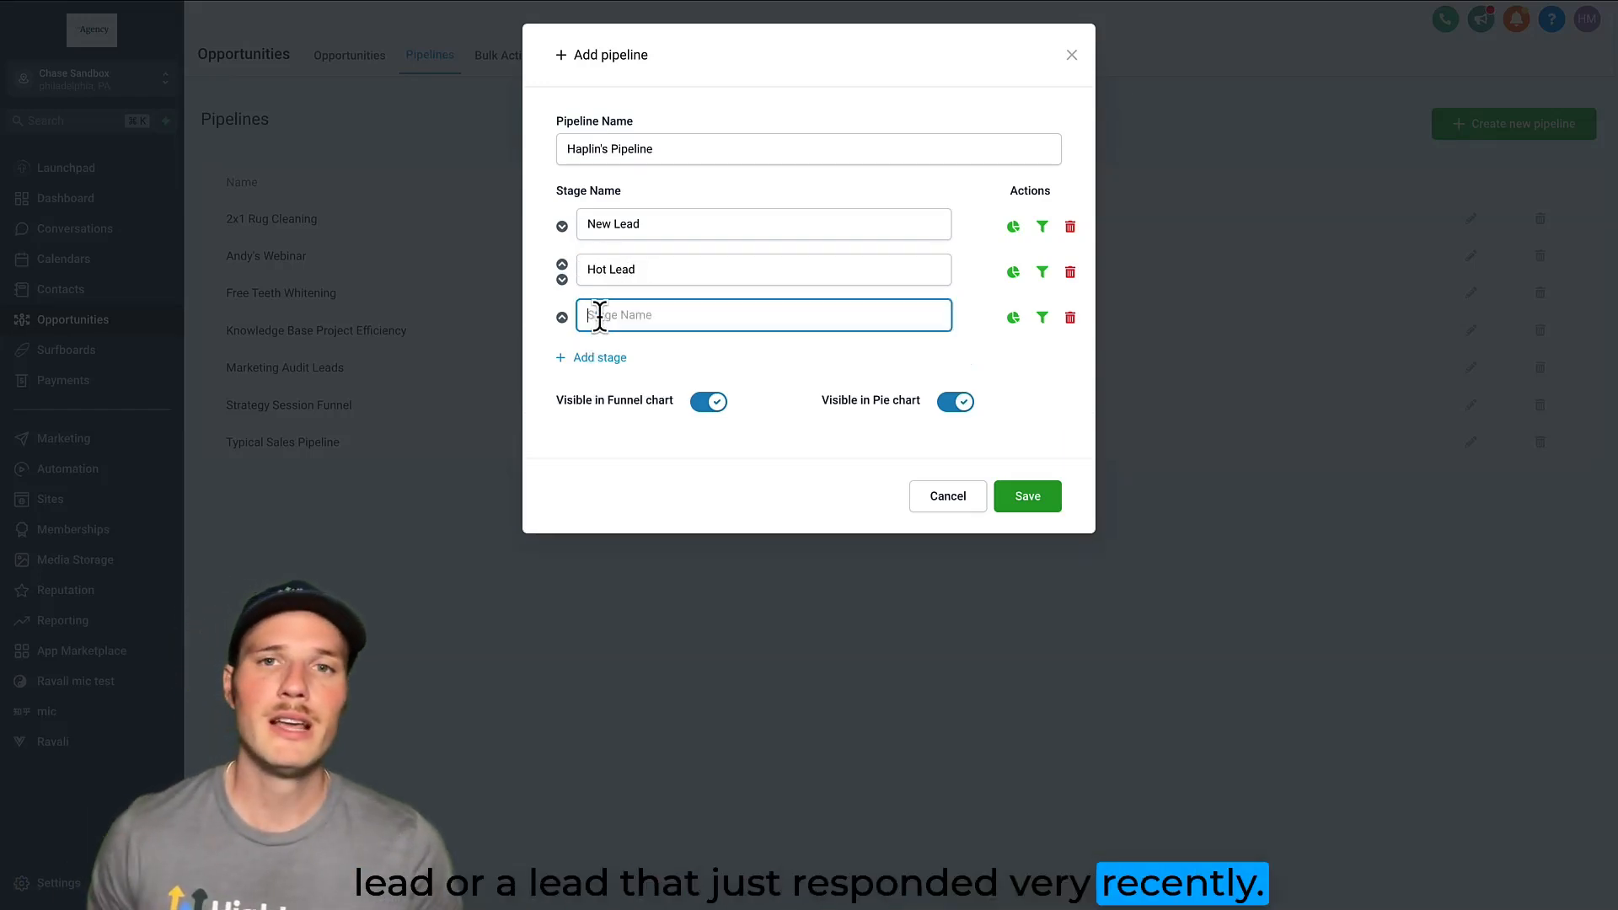
text(Appt Booked)
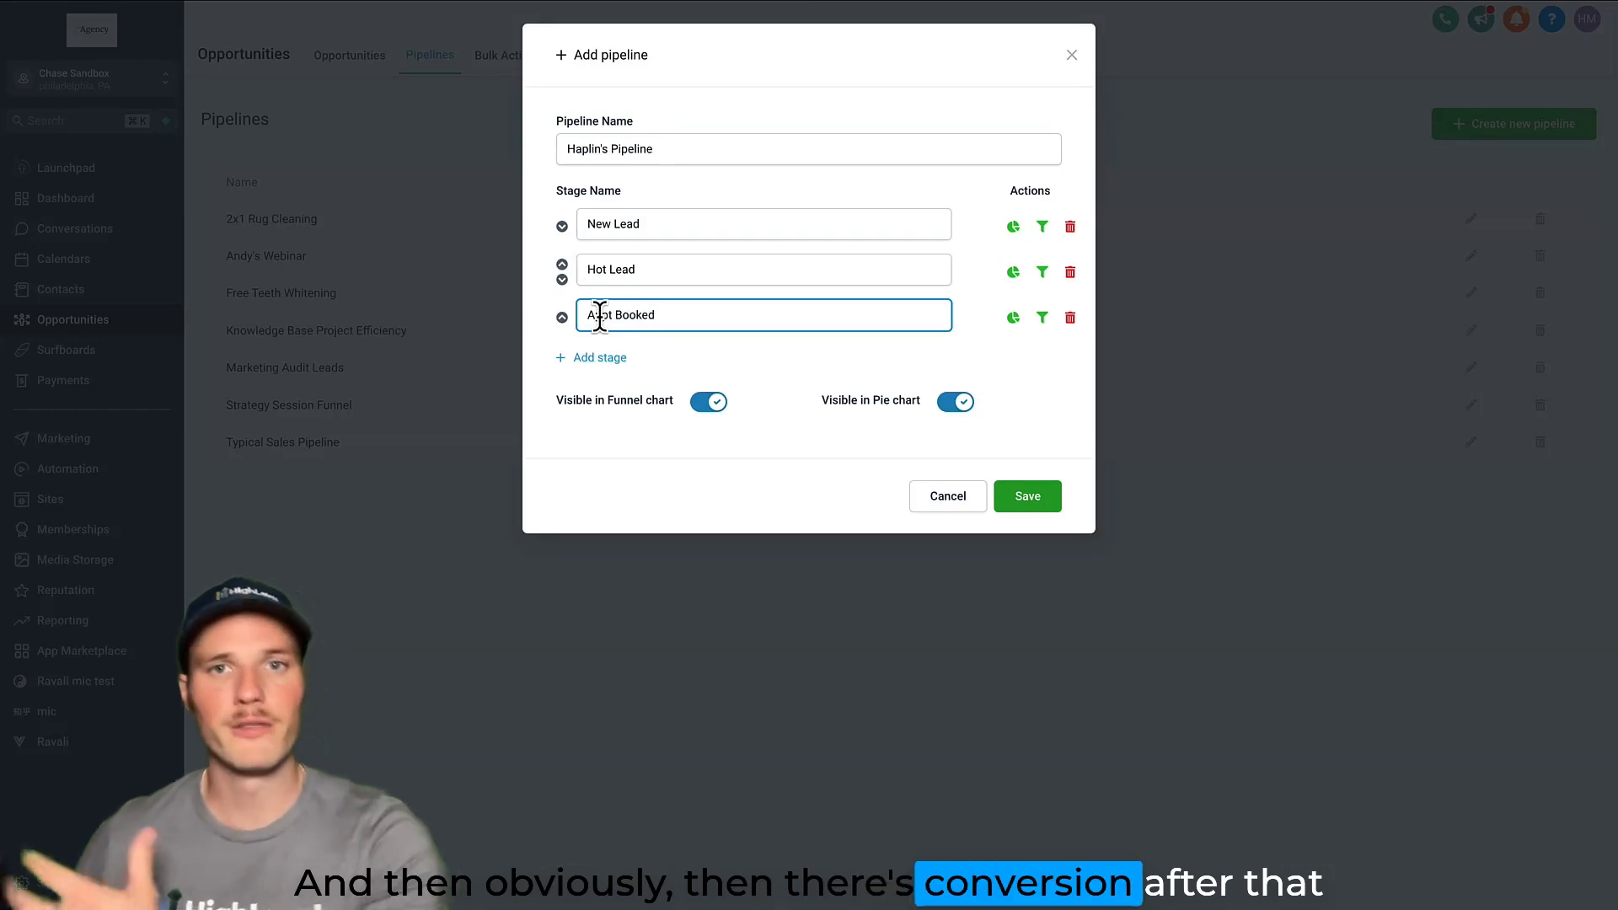
click(741, 354)
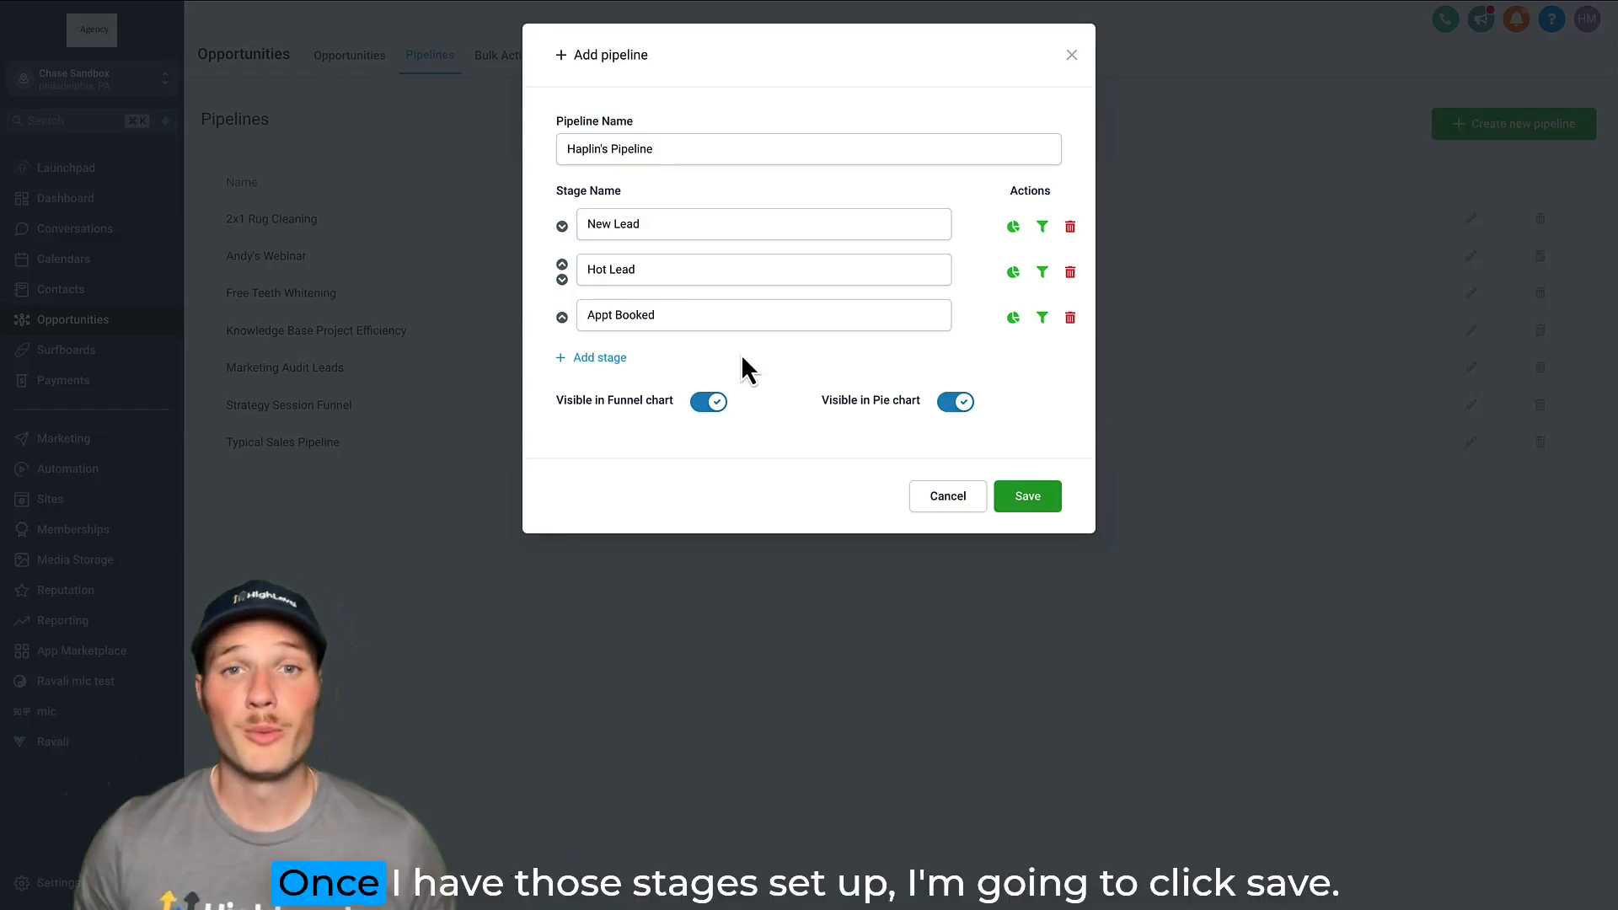
click(1026, 495)
Display Haplin's Pipeline in the opportunities board to view its stages.
click(350, 62)
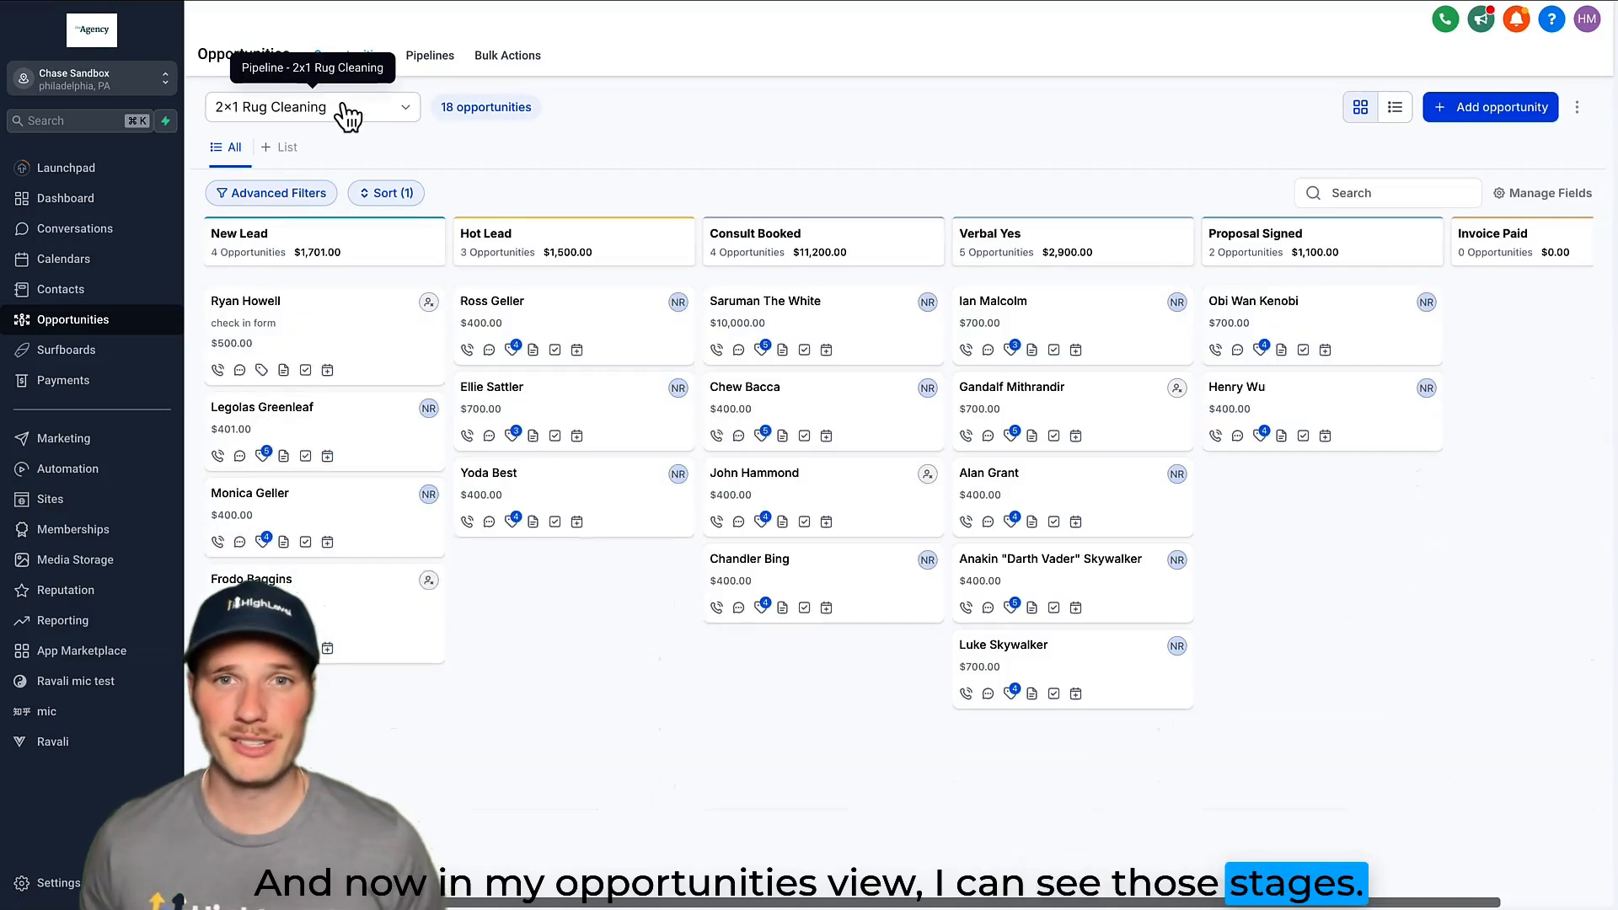
click(343, 111)
click(297, 235)
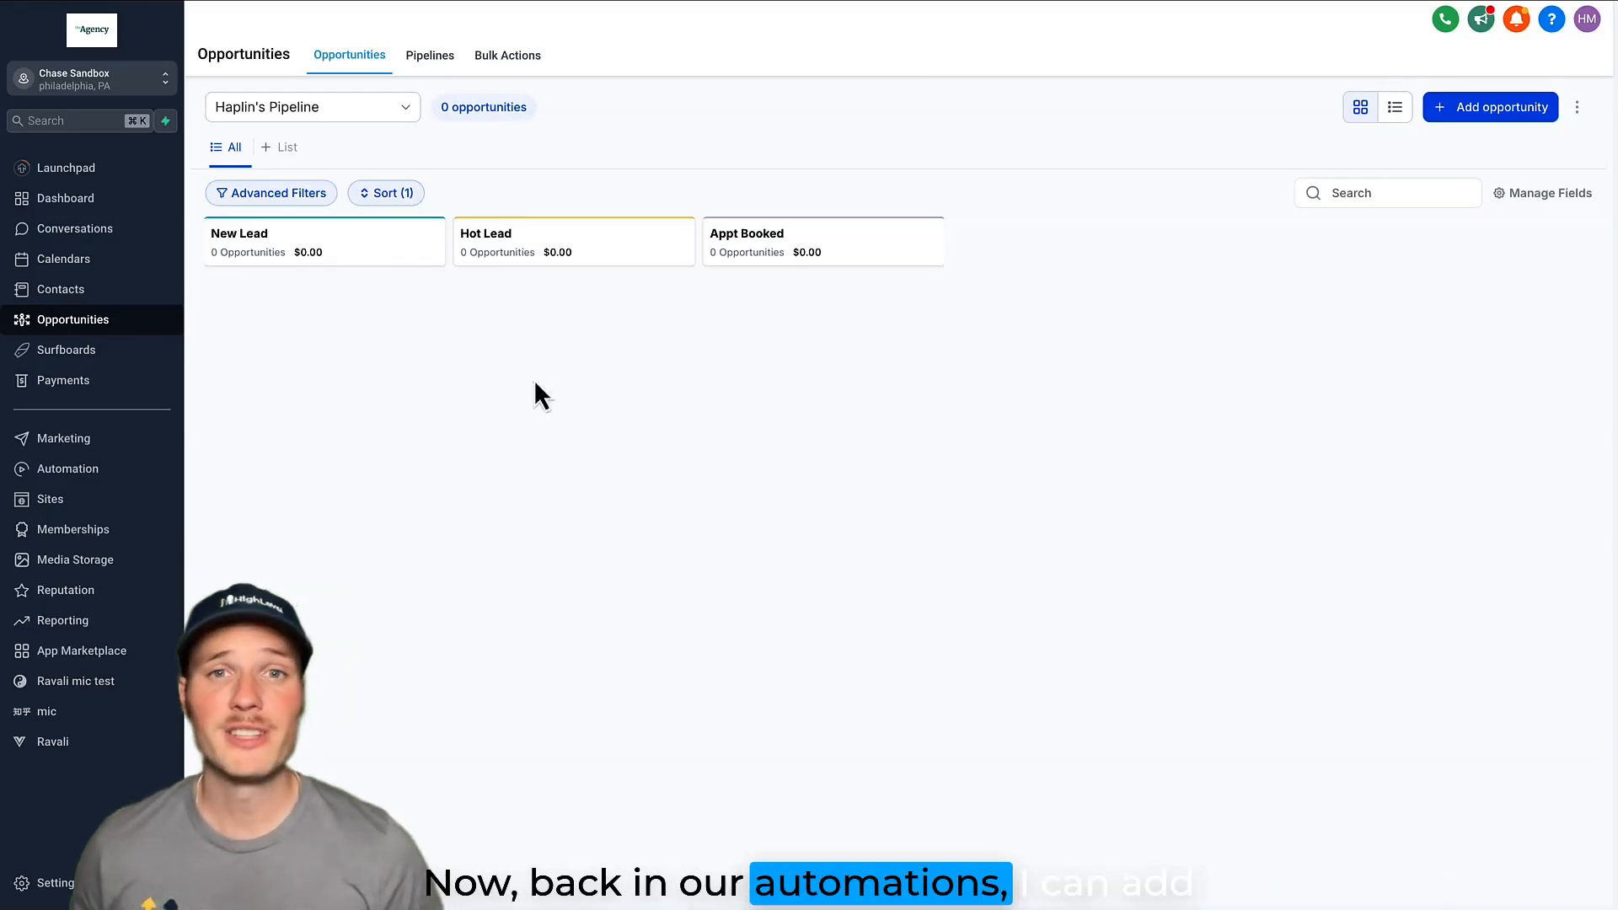
Search the automation workflows for "haplin" and open Haplin's Workflow.
click(99, 472)
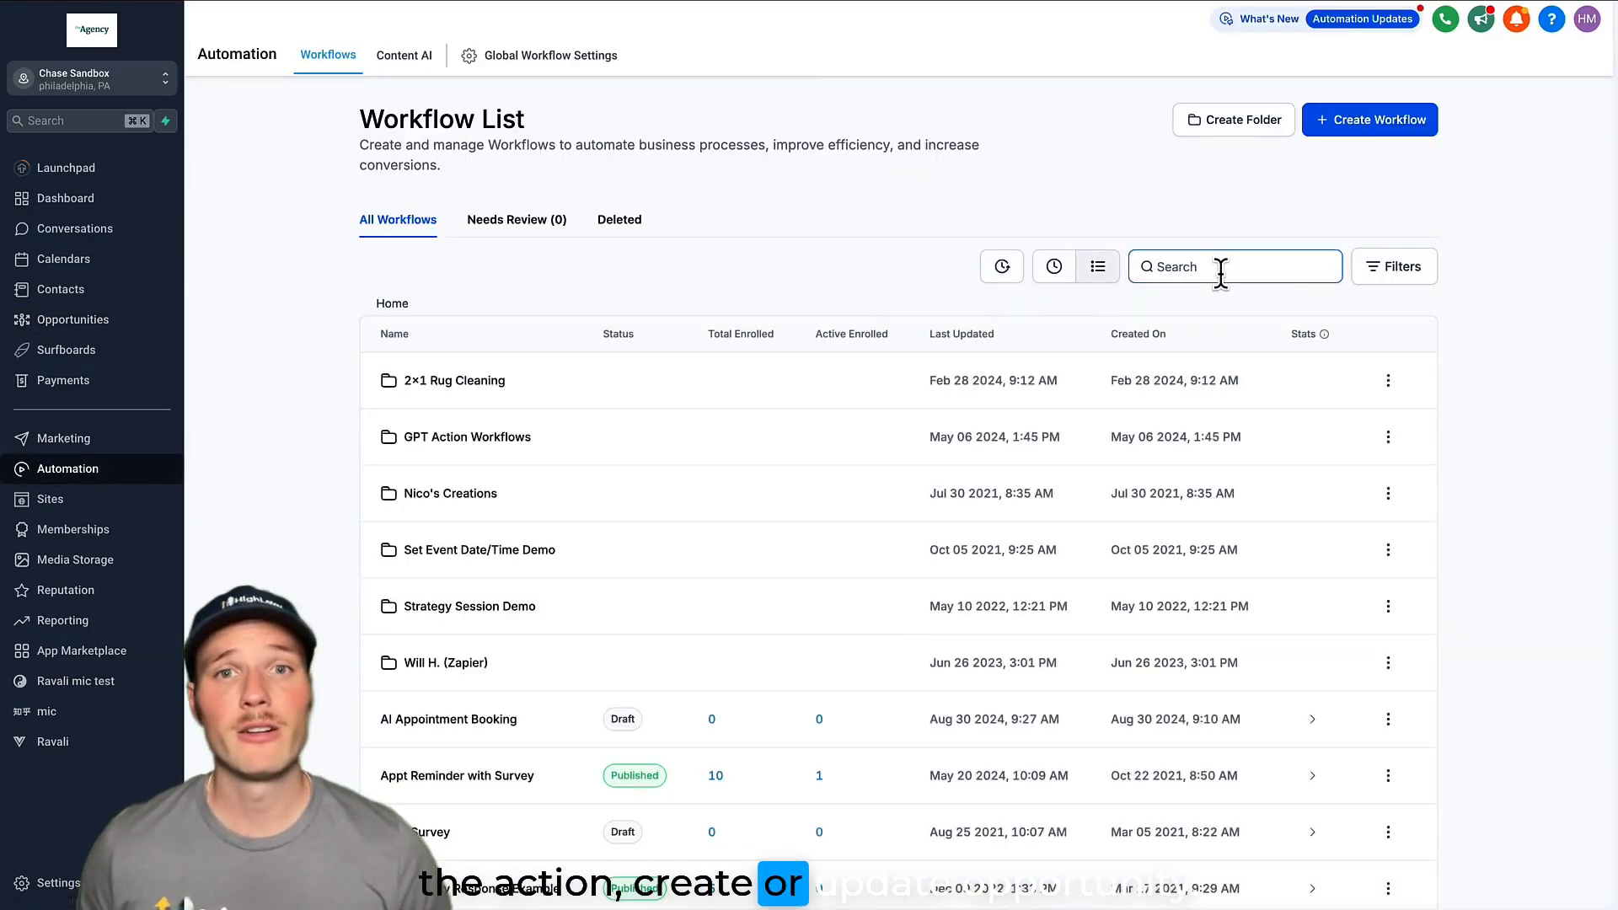
text(haplin)
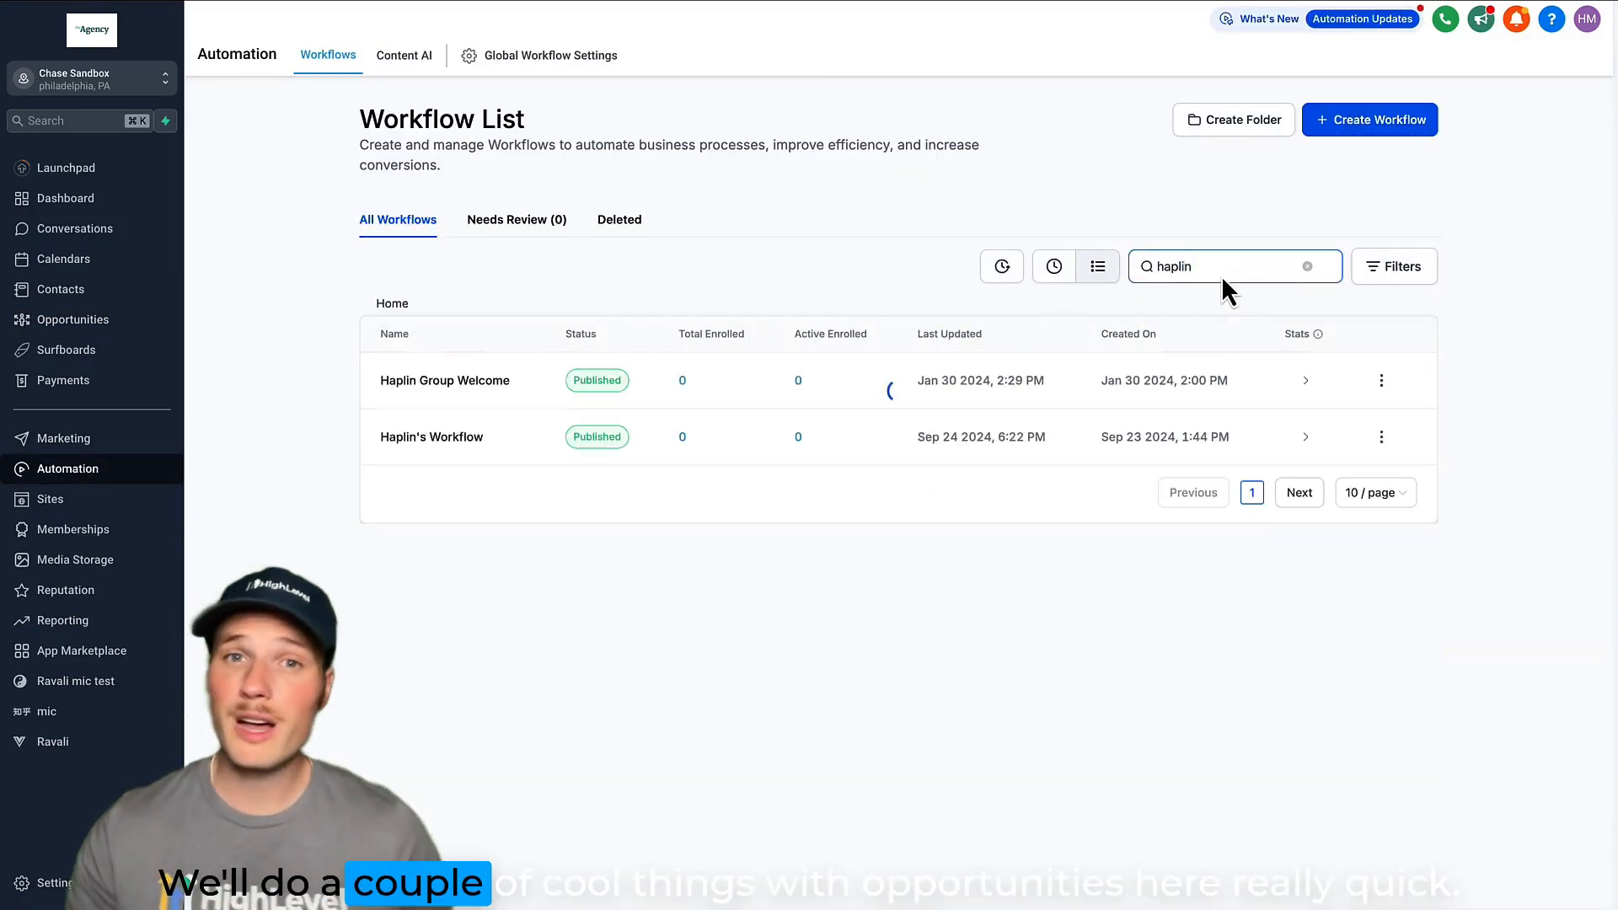
click(464, 438)
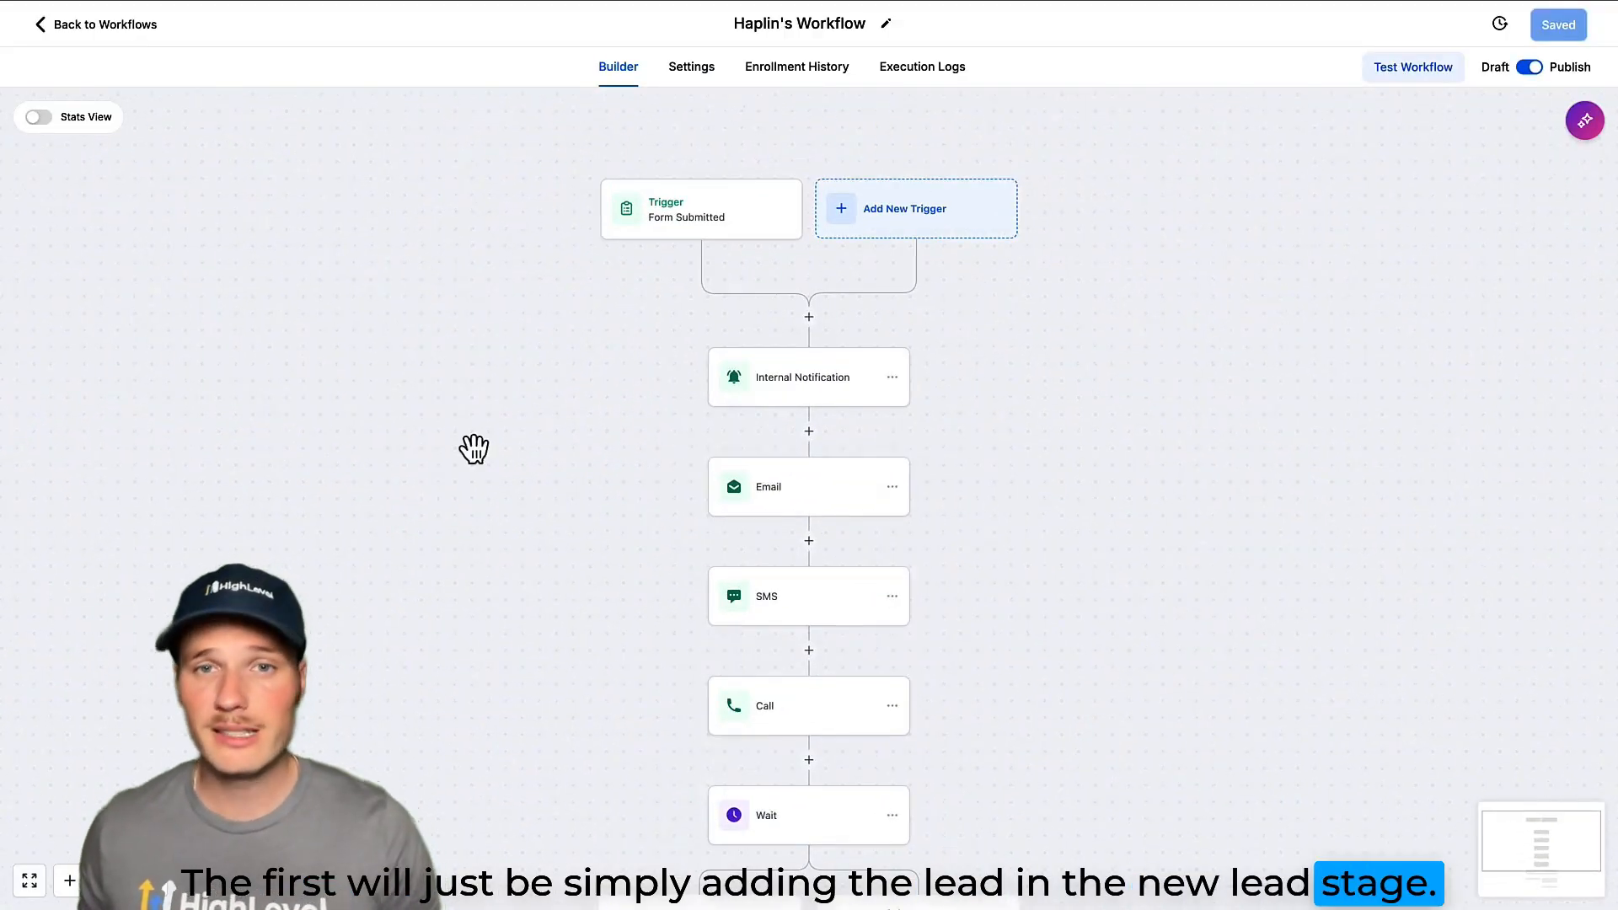
Insert a Create/Update Opportunity action after Internal Notification, targeting the New Lead stage of Haplin's Pipeline.
click(811, 432)
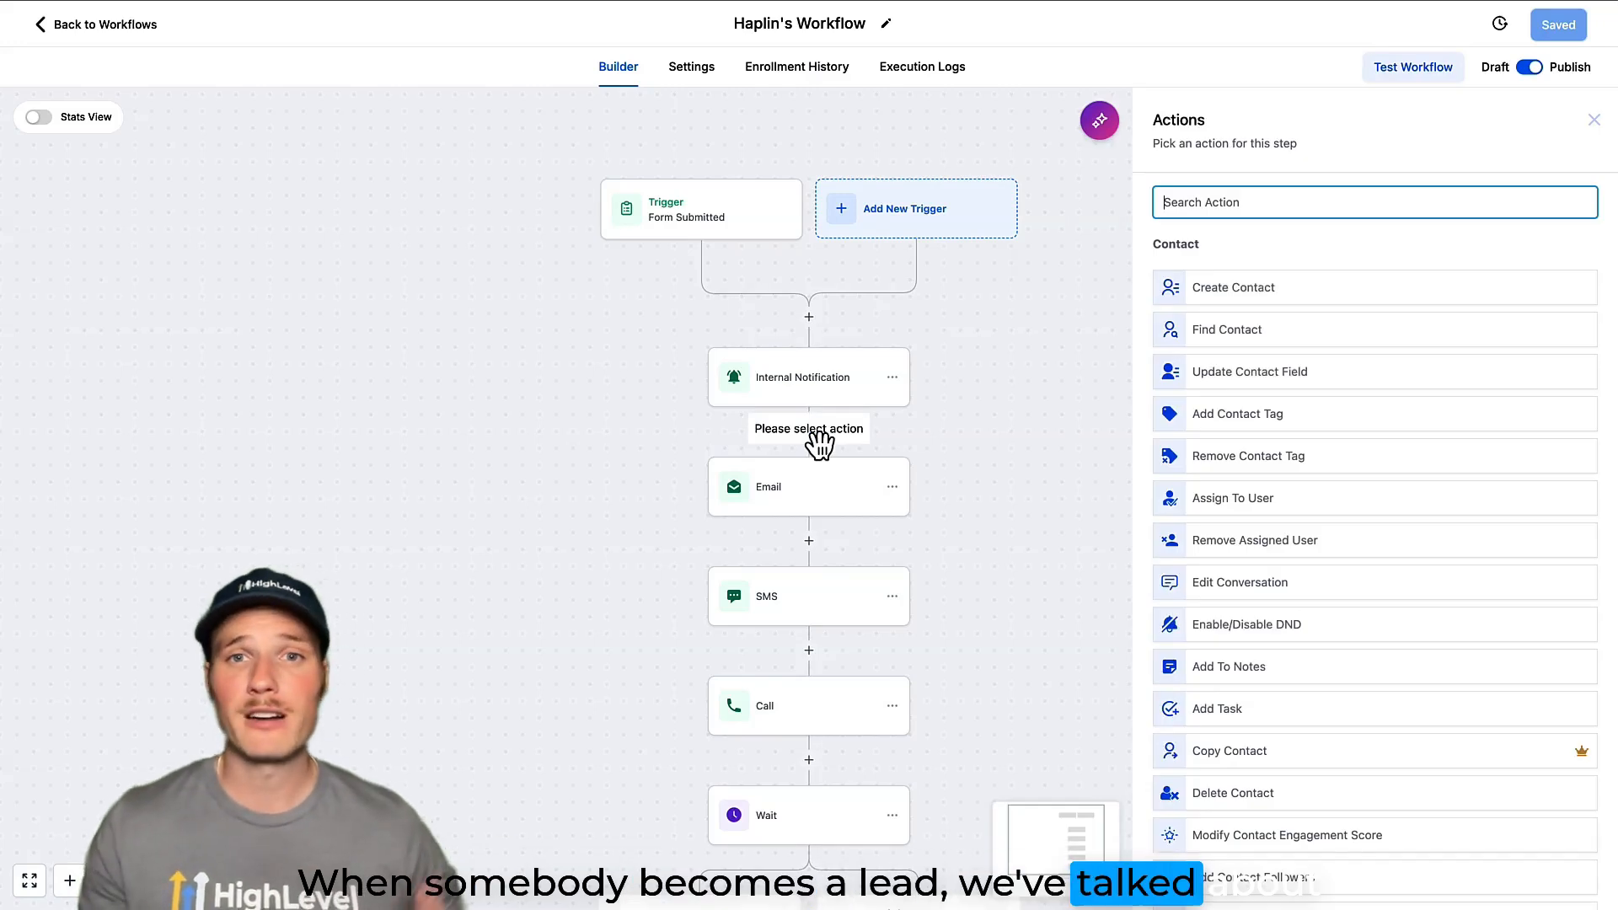
text(opp)
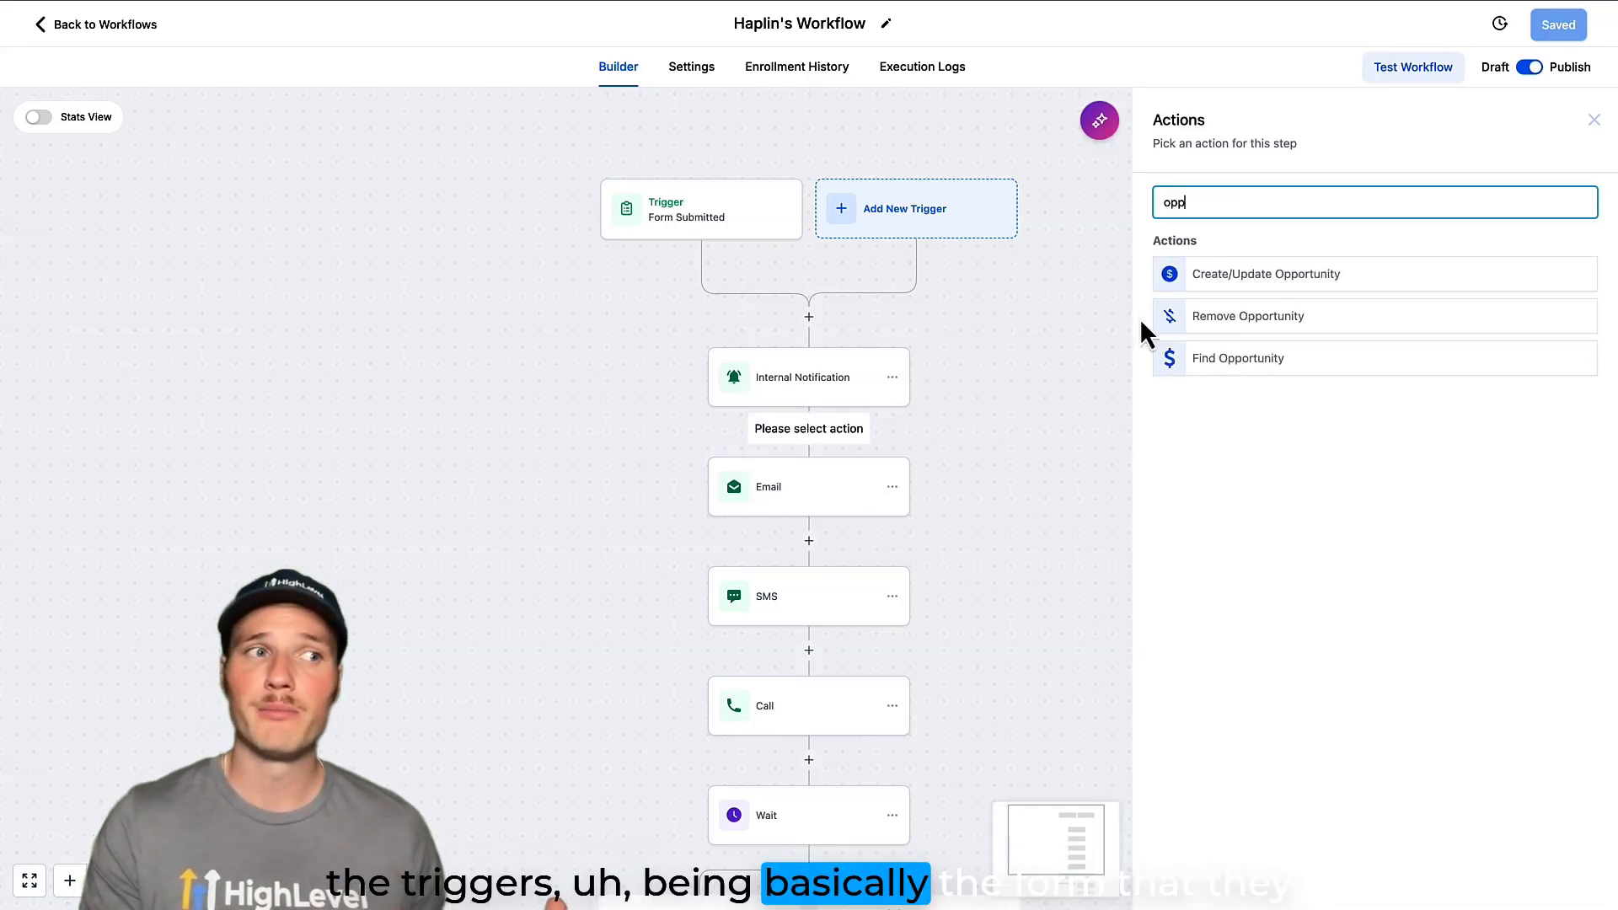
click(1264, 277)
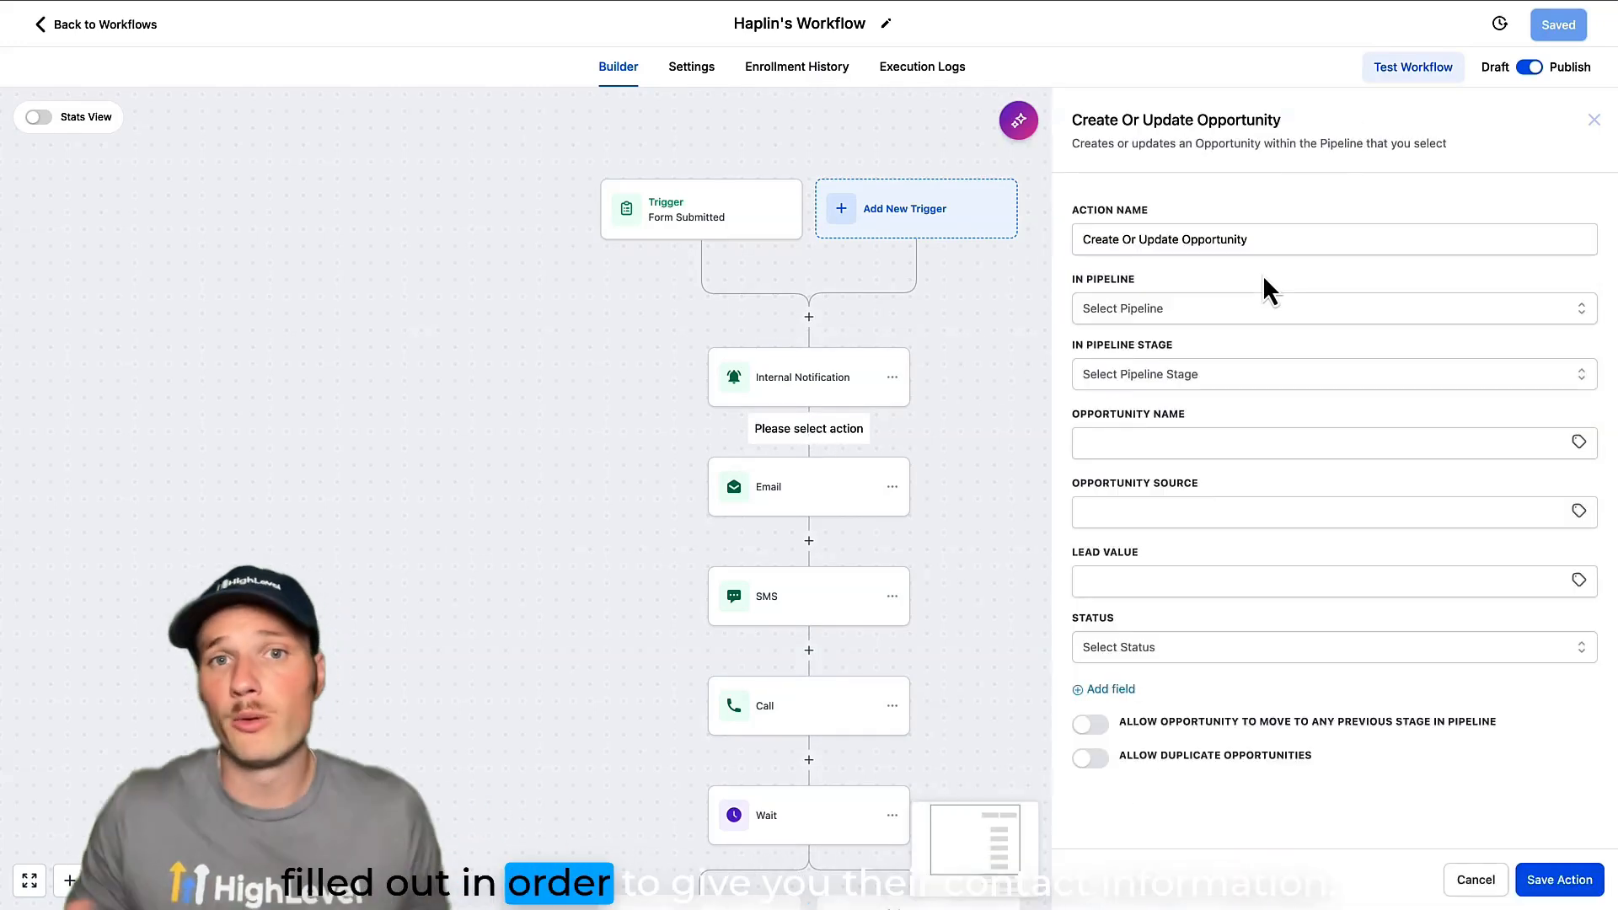
click(1295, 311)
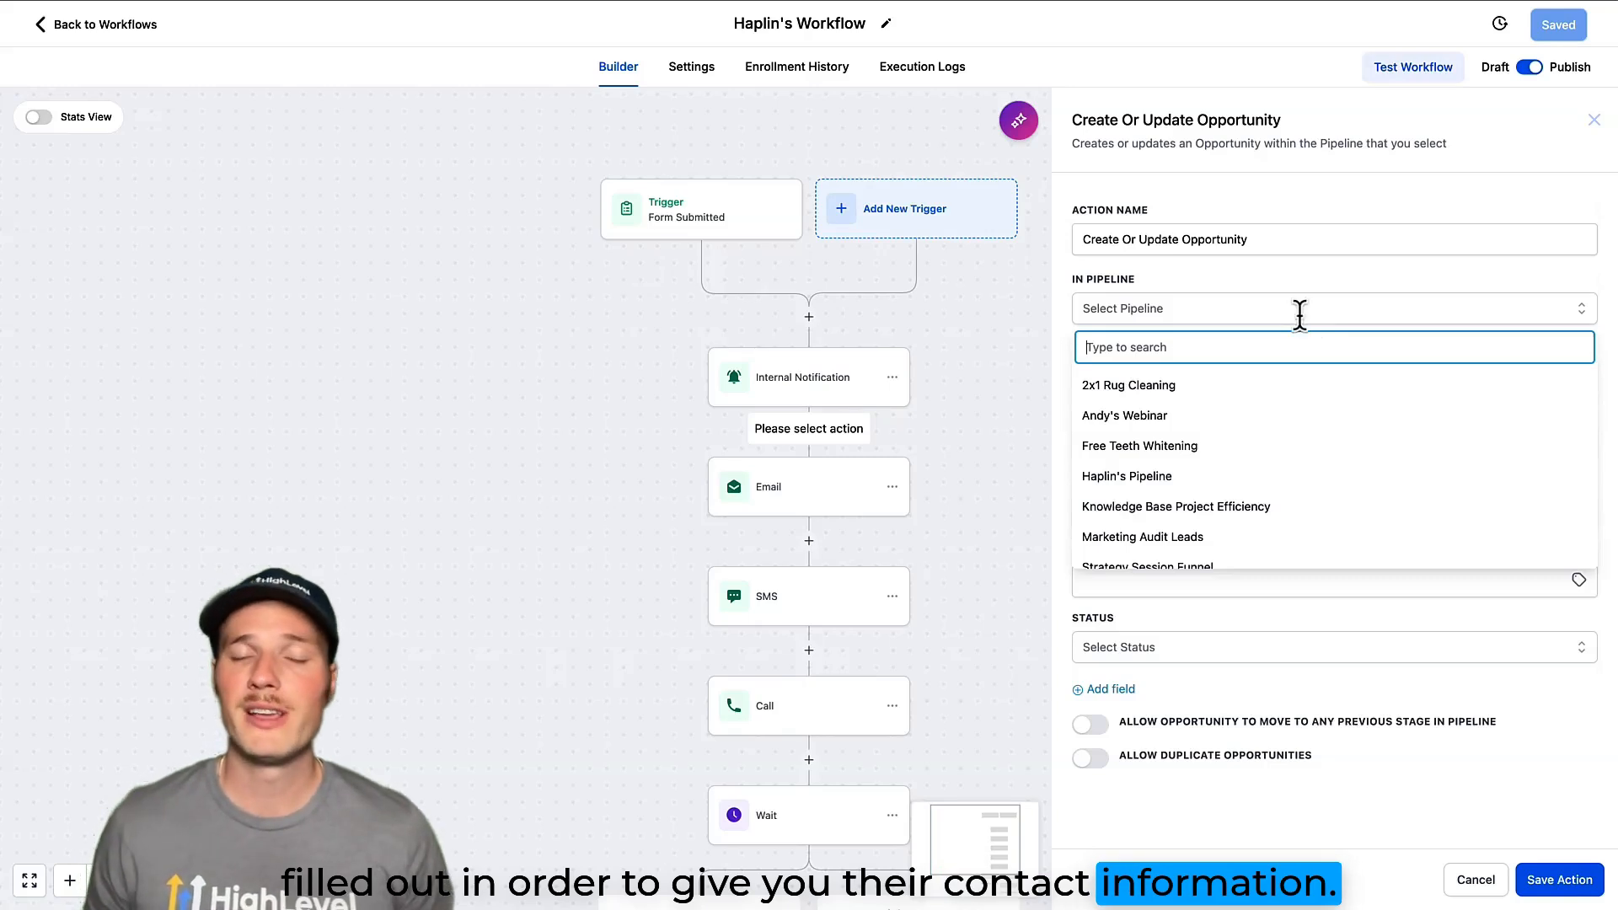
click(1200, 478)
click(1236, 379)
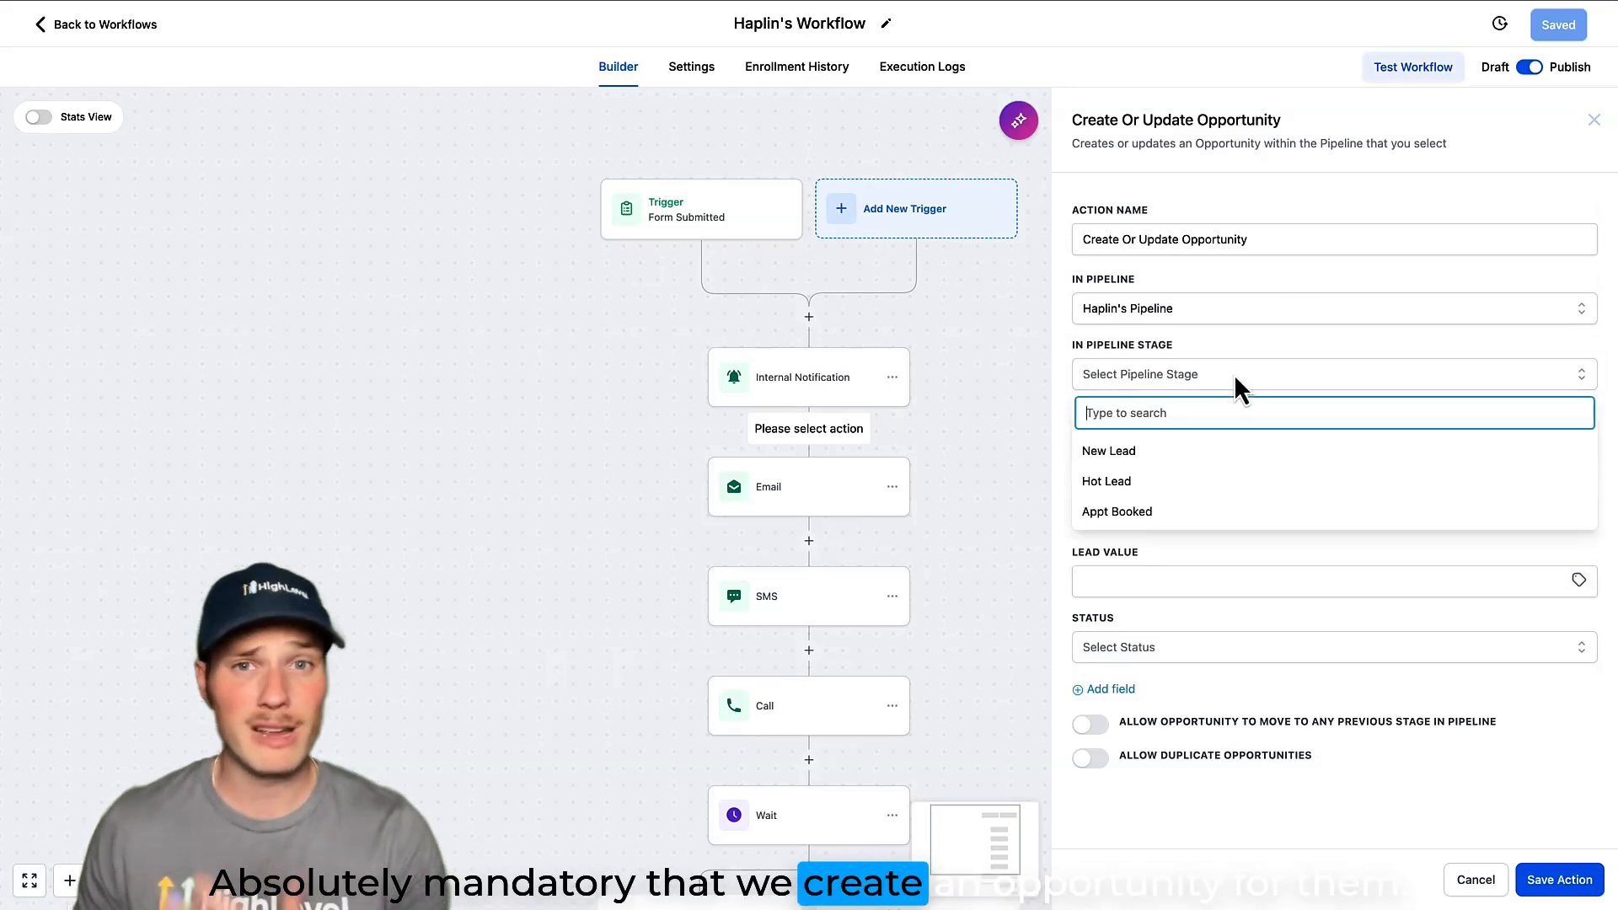
click(1171, 452)
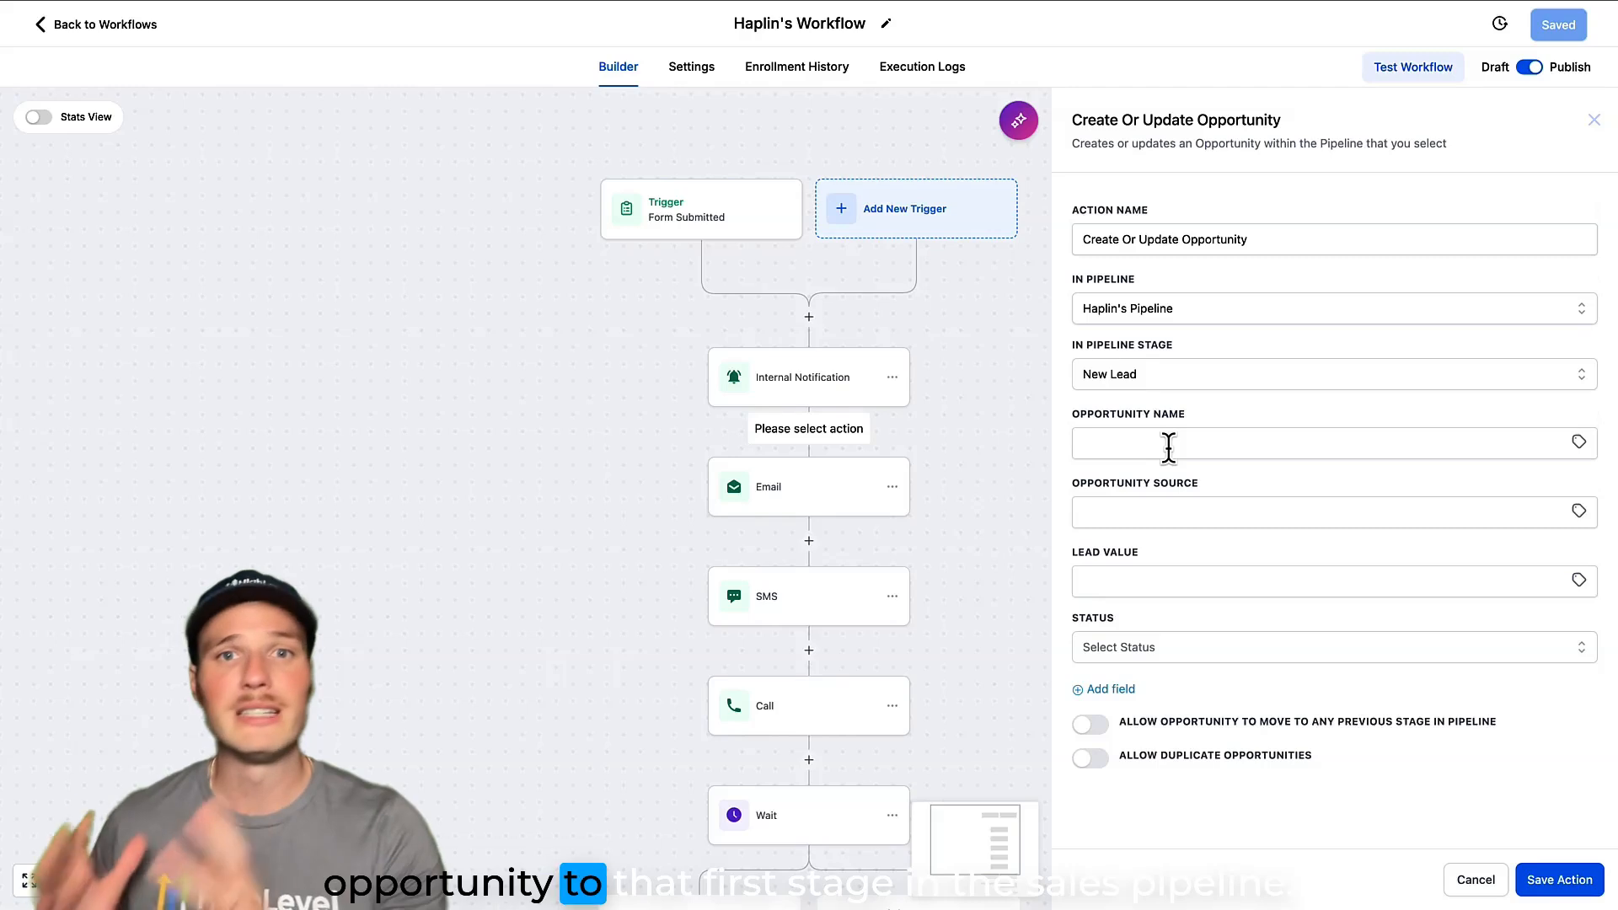
Set the opportunity source to Form, the lead value to 1200 and the status to open, and save the action.
click(1167, 508)
text(Fo)
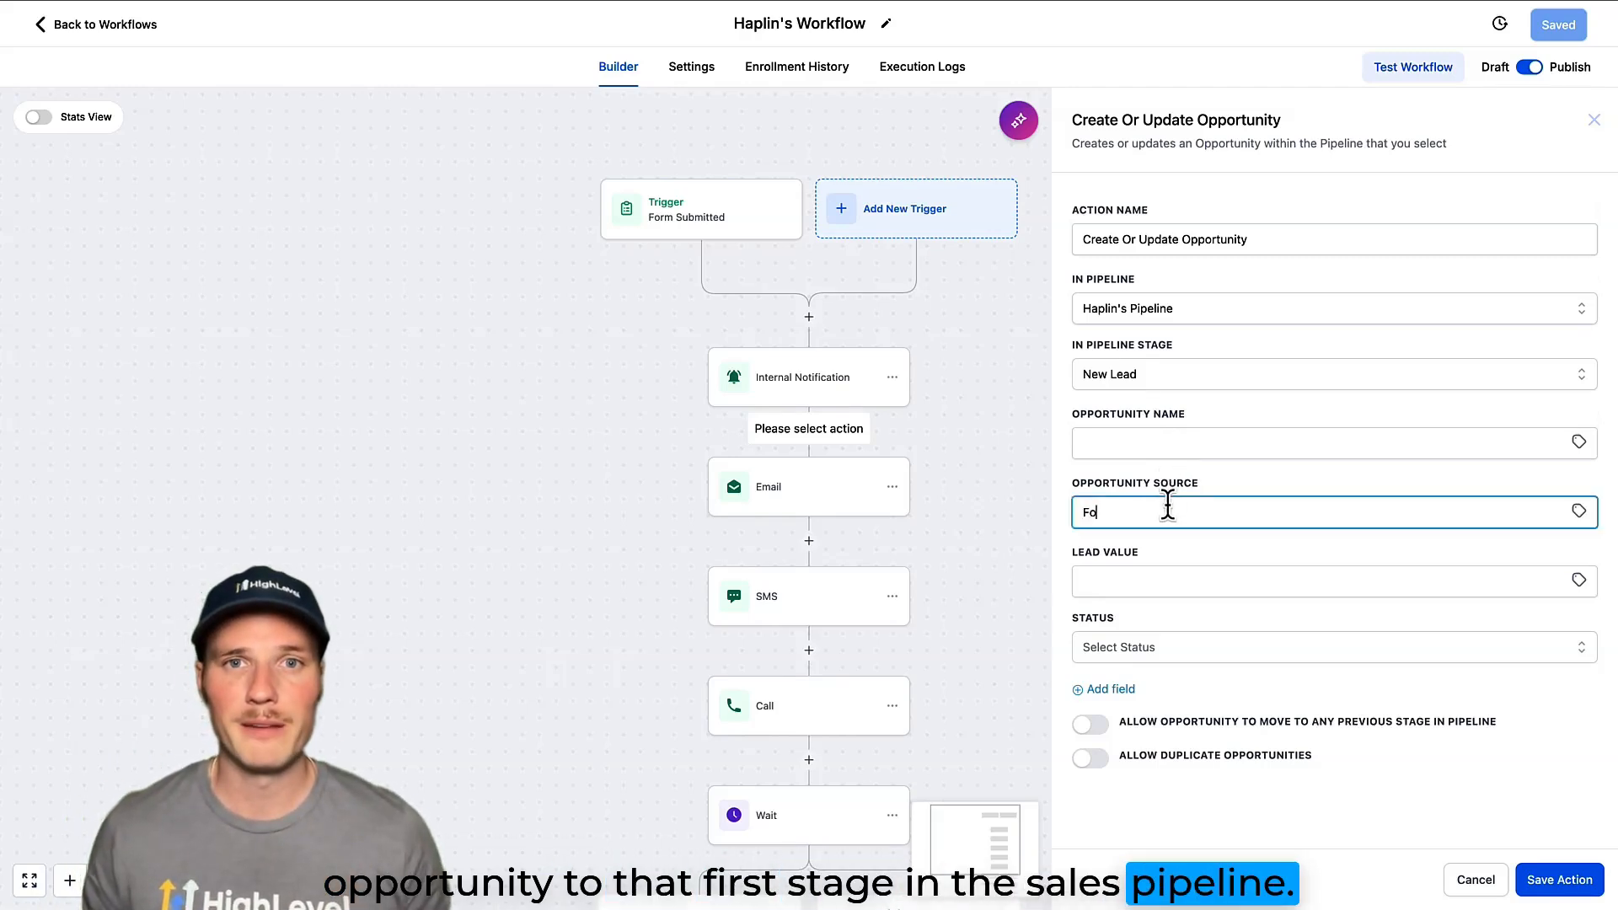
text(rm)
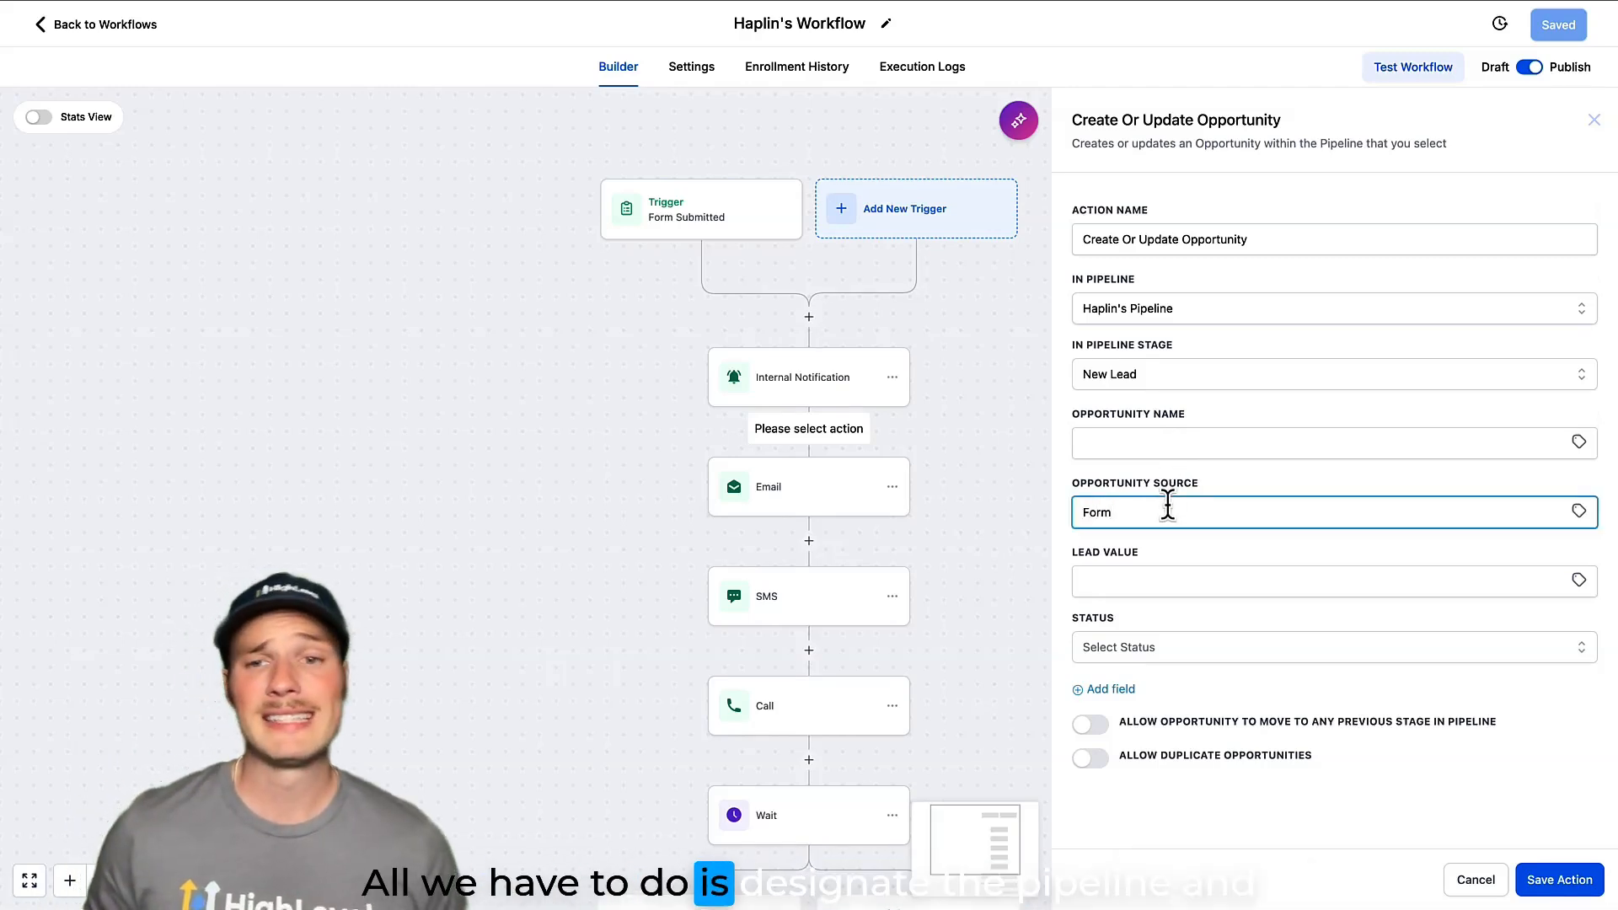
click(1162, 573)
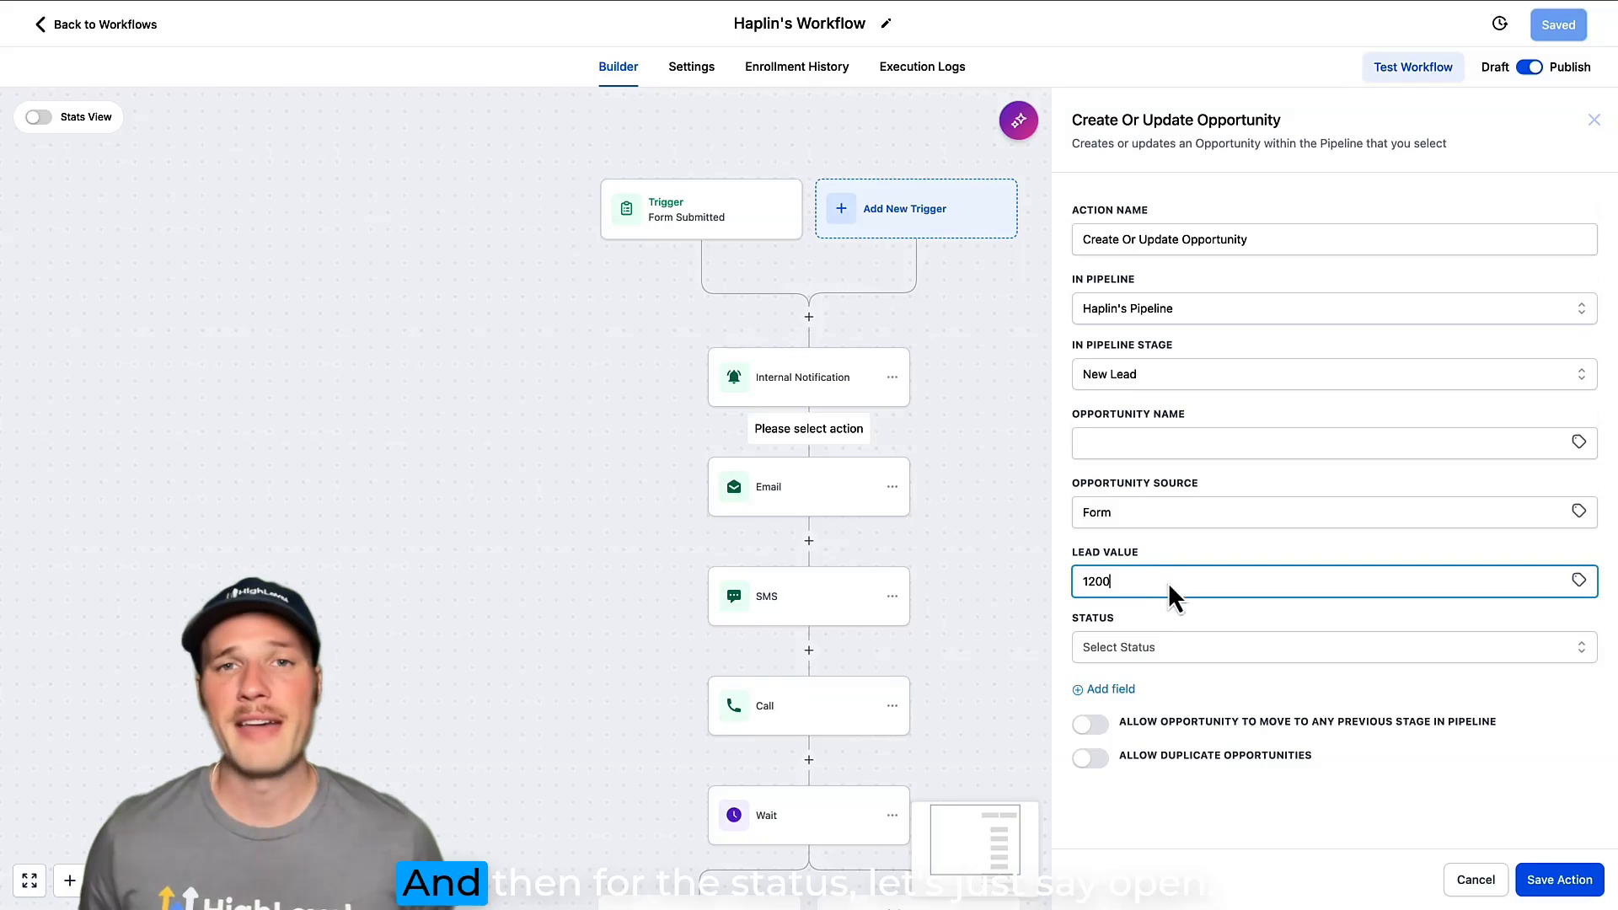
click(1213, 650)
click(1165, 684)
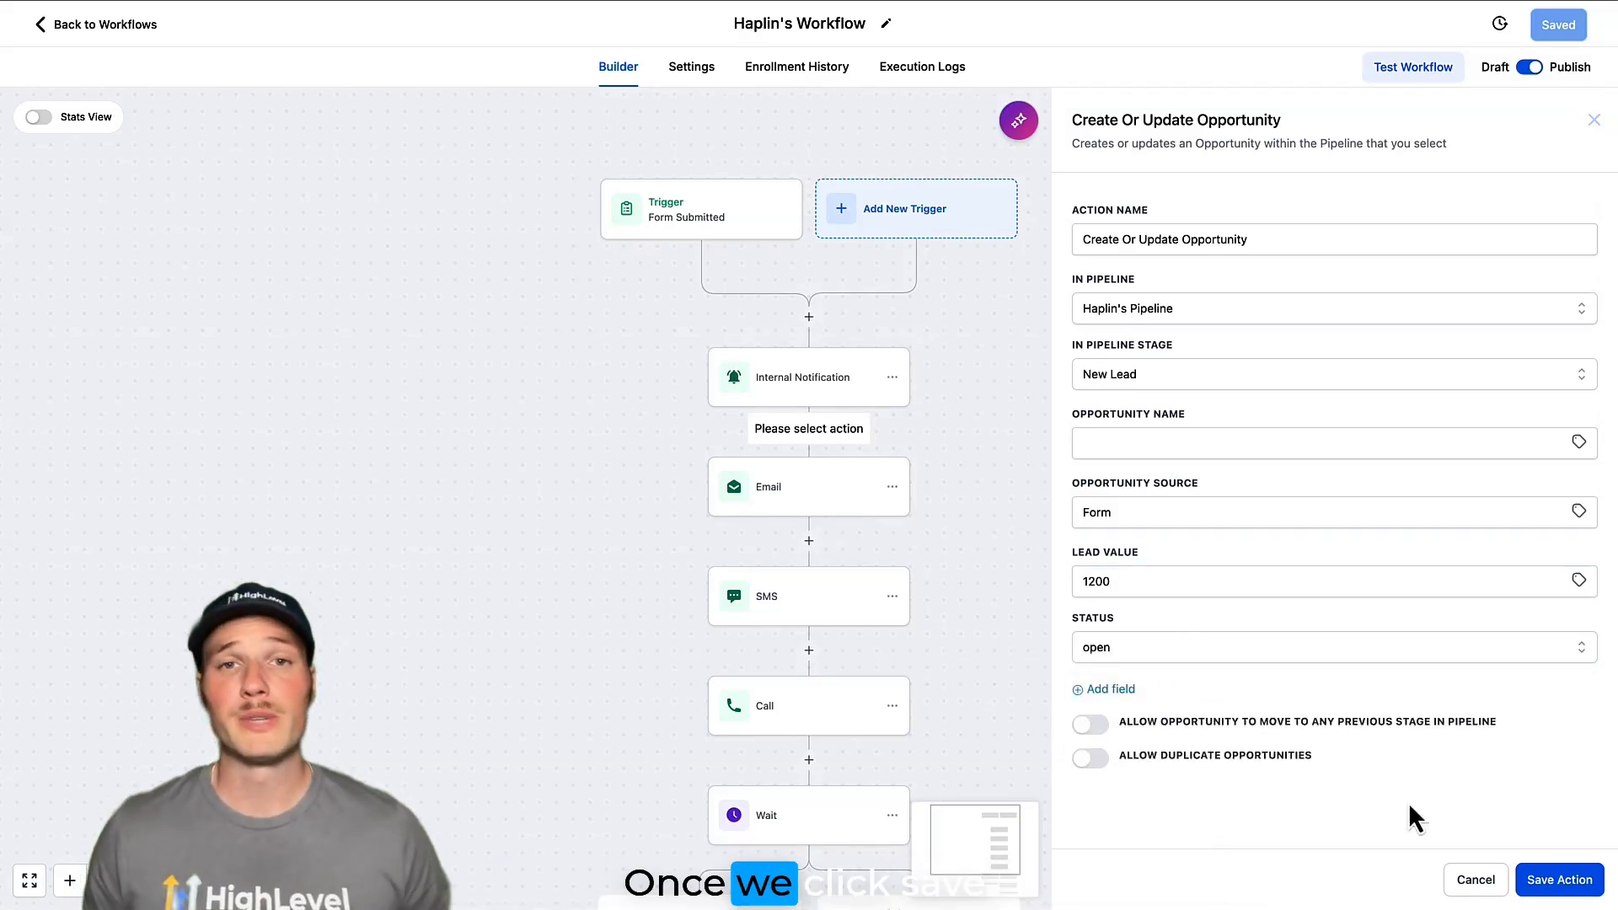
click(1549, 880)
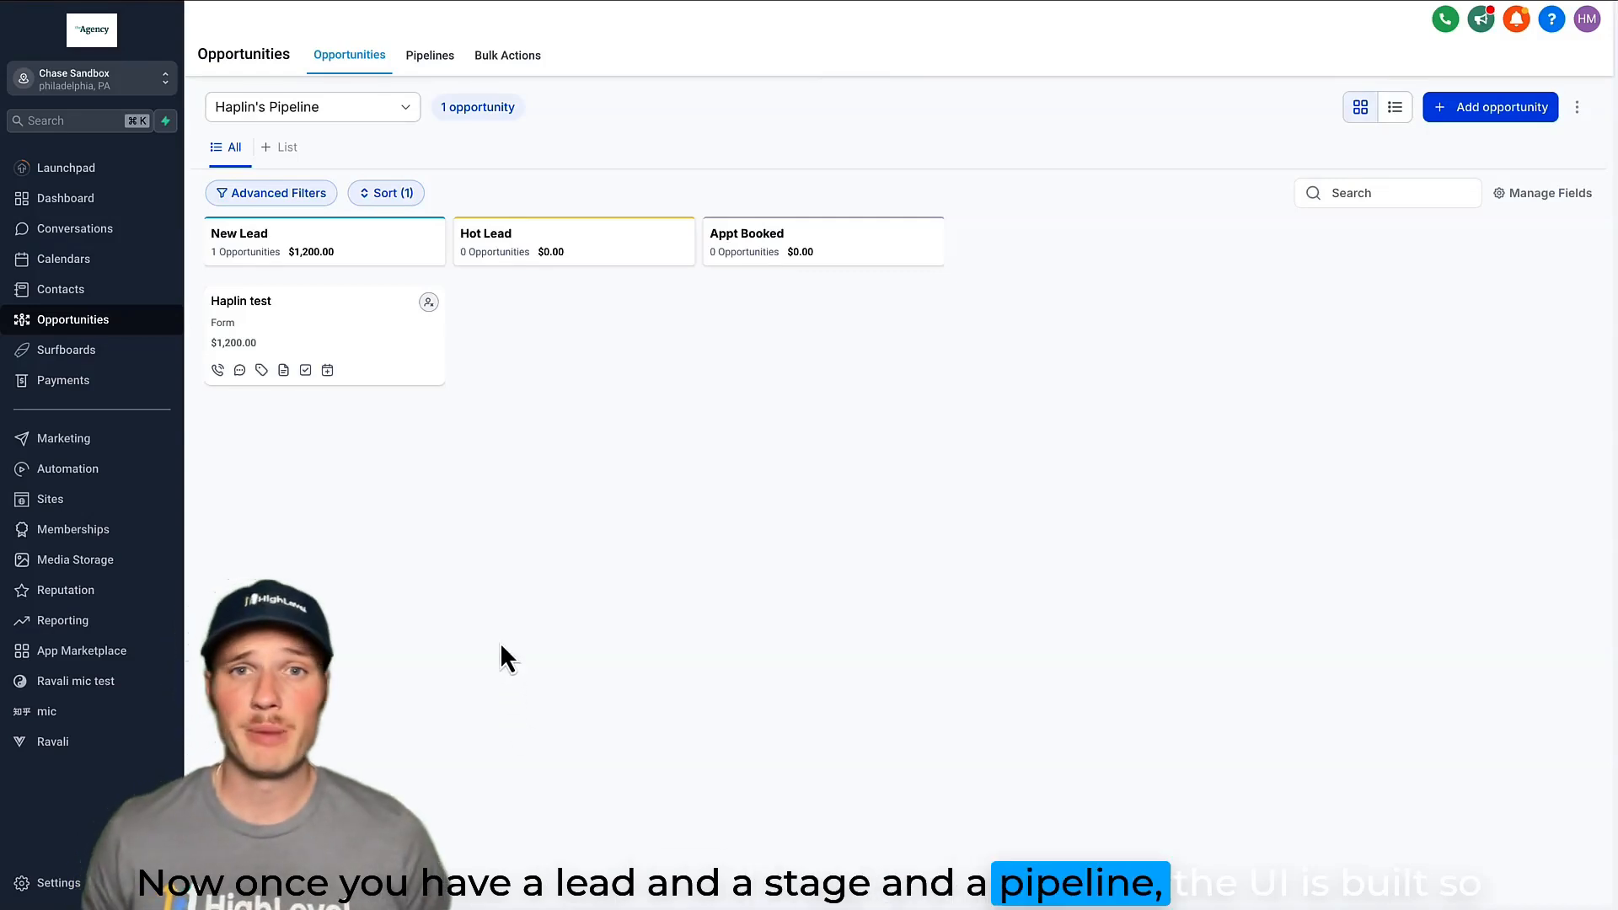
drag(358, 351, 343, 315)
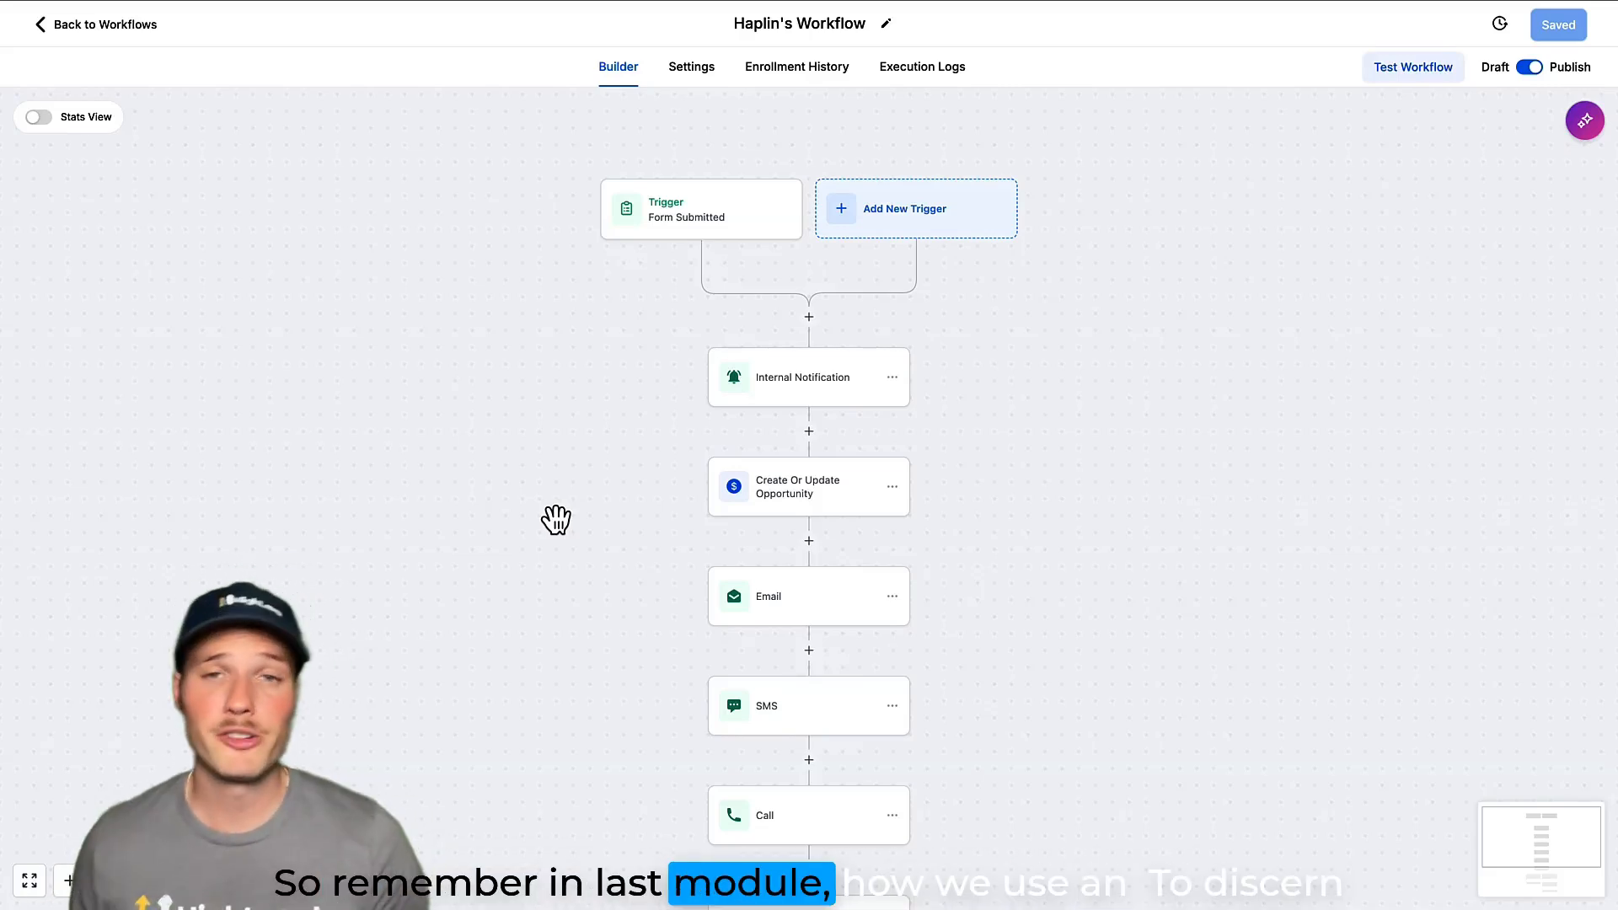
Add a Create/Update Opportunity action to the Contact Reply branch of the Wait step.
drag(557, 520, 545, 335)
drag(575, 602, 564, 451)
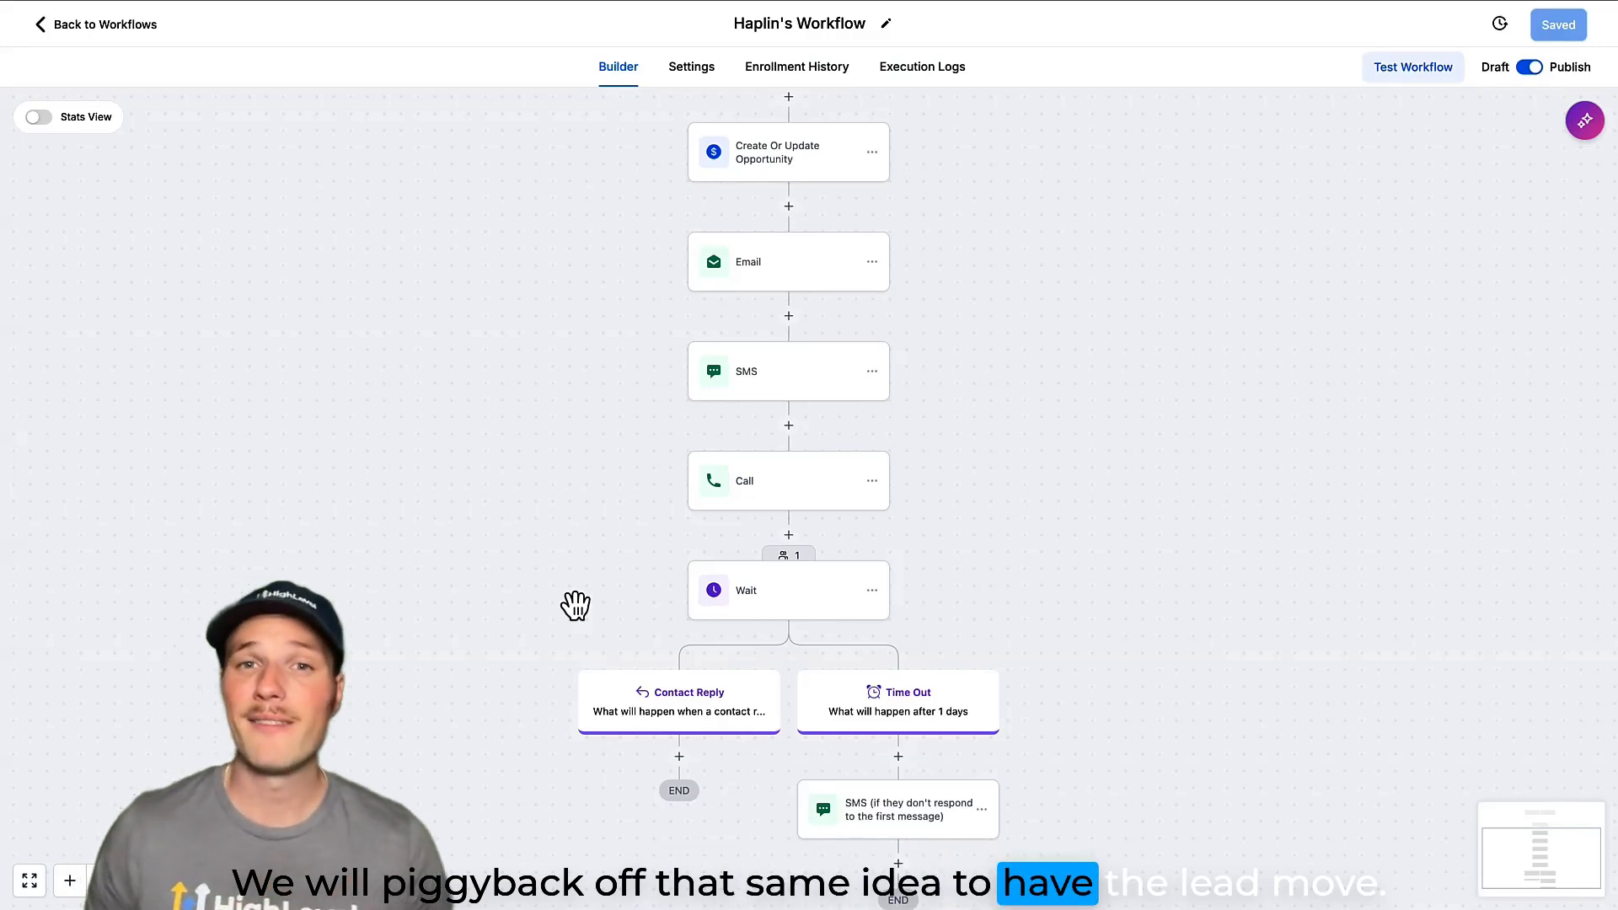
drag(567, 469, 529, 327)
click(639, 607)
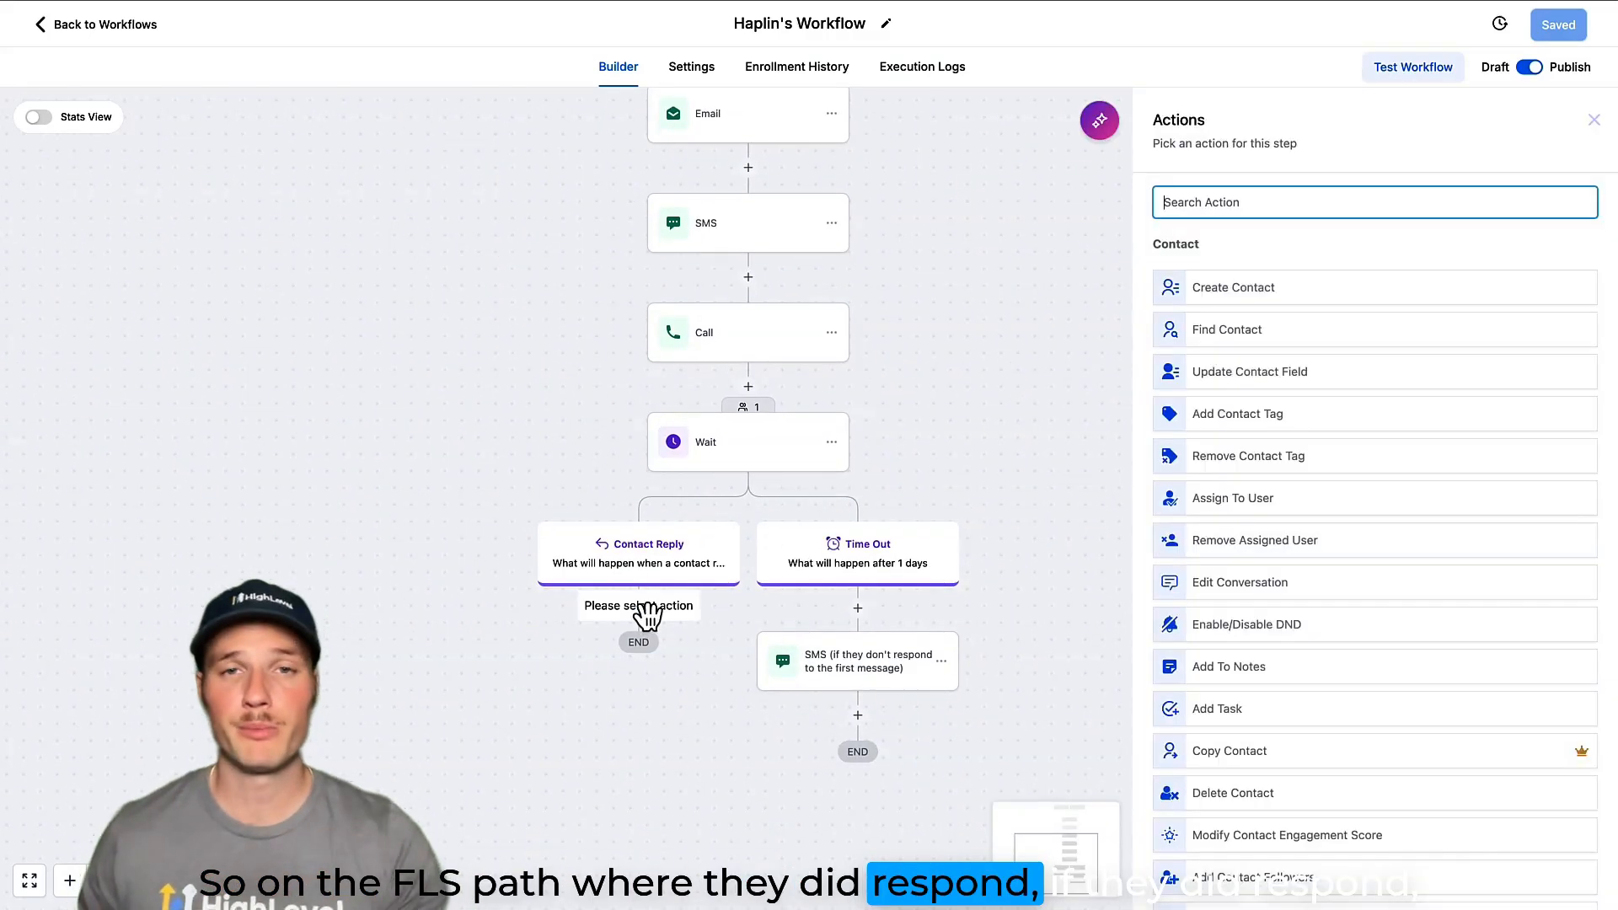
text(oppo)
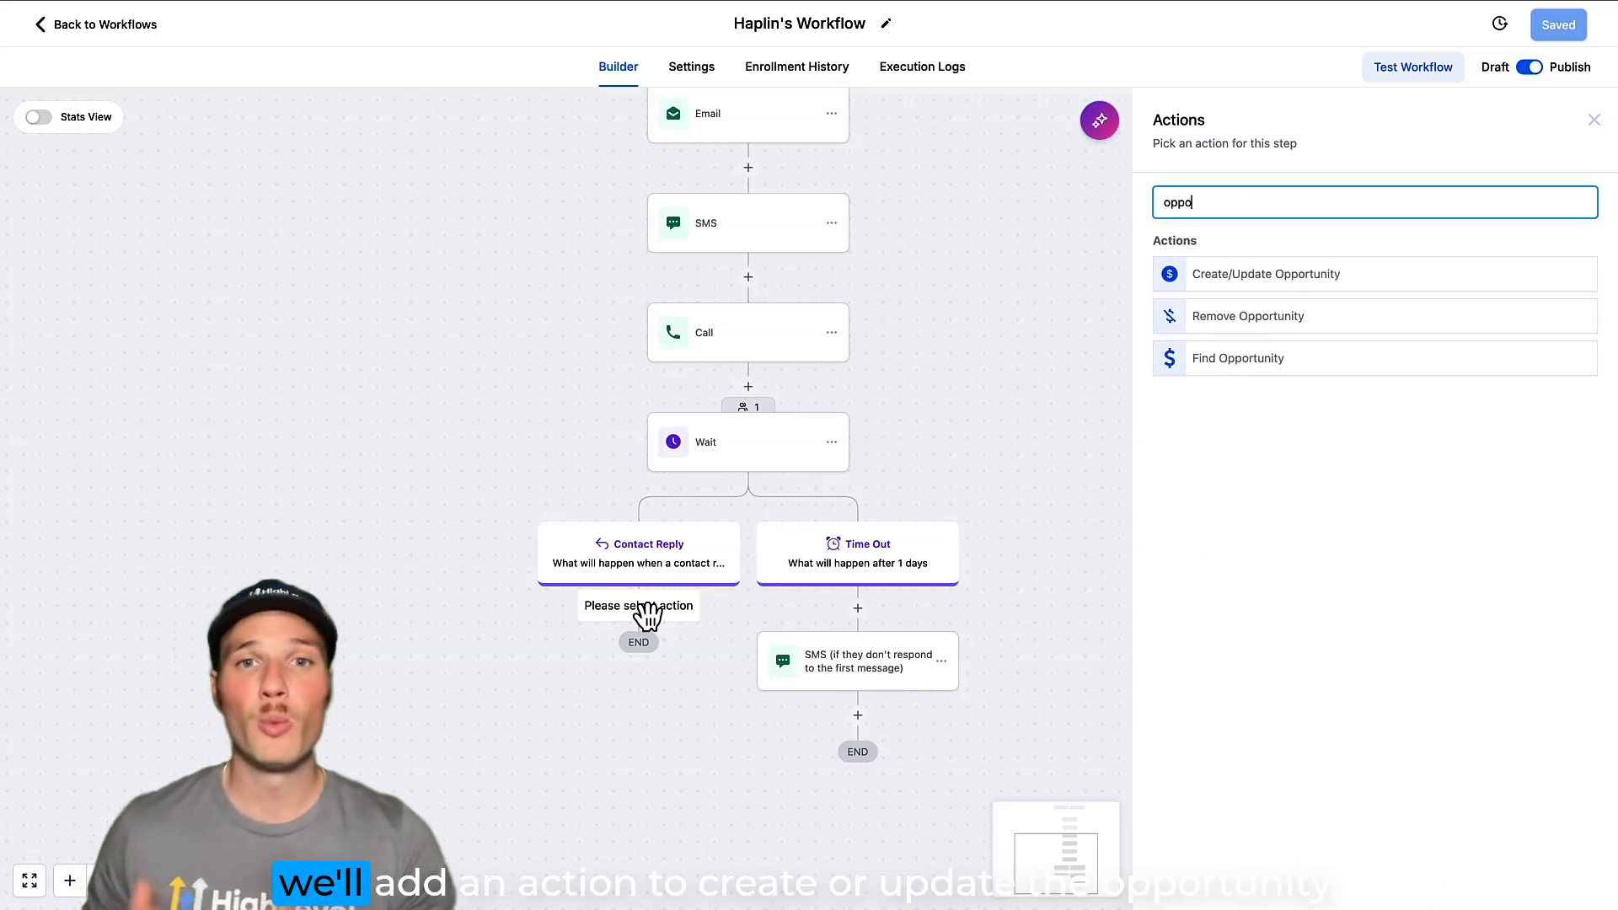
click(1232, 283)
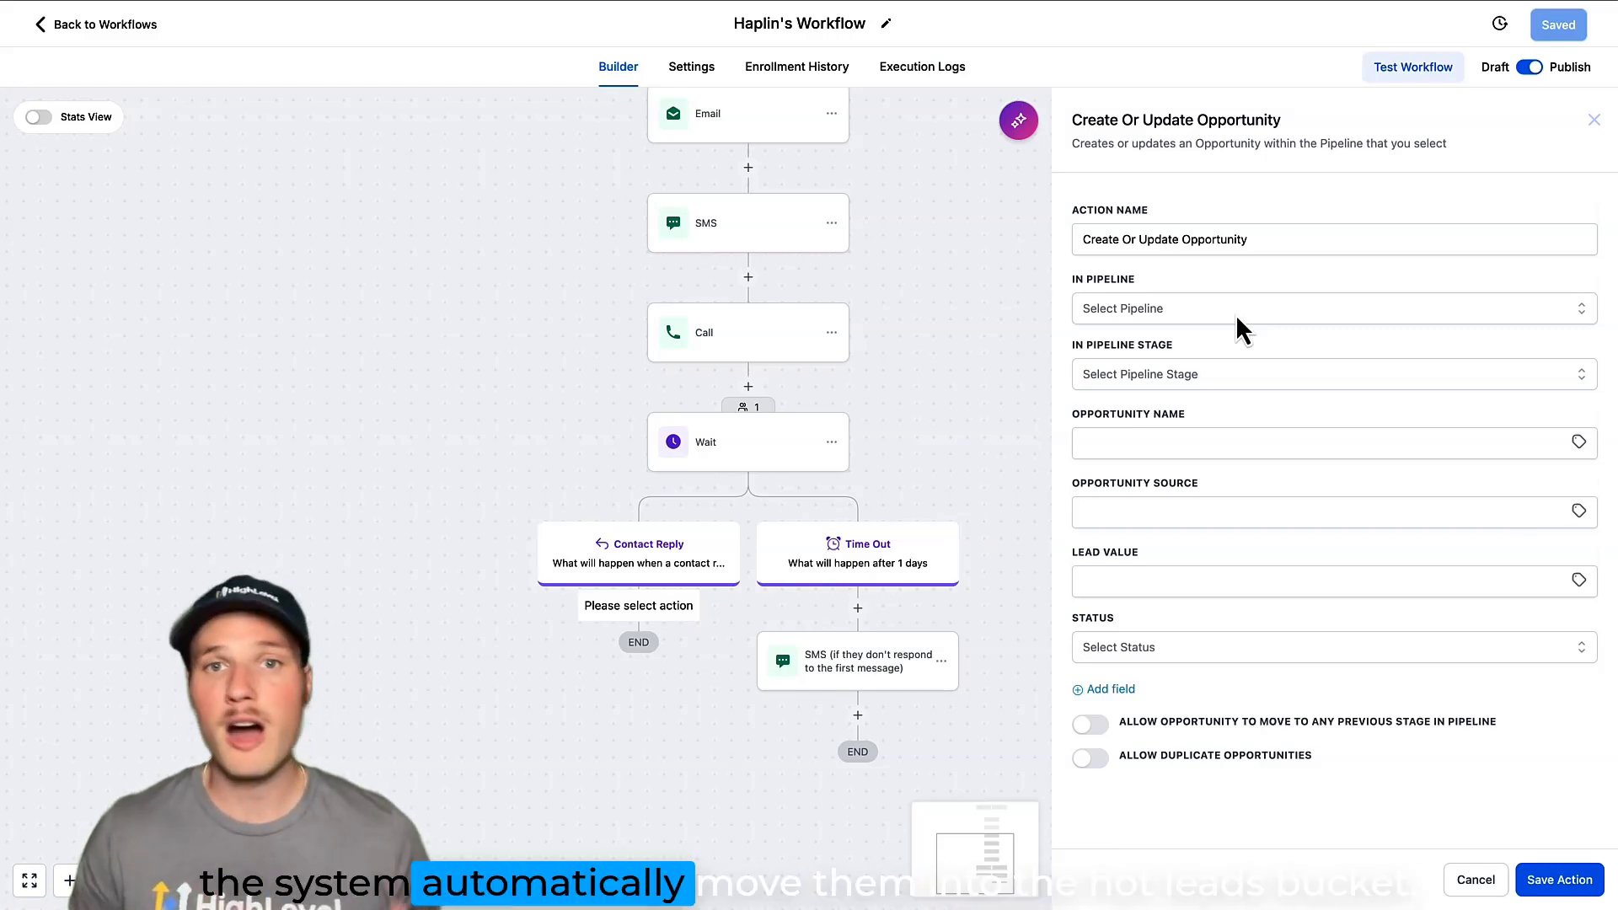
Assign the Contact Reply branch's opportunity action to the Hot Lead stage of Haplin's Pipeline and save the action.
click(1236, 314)
click(1156, 468)
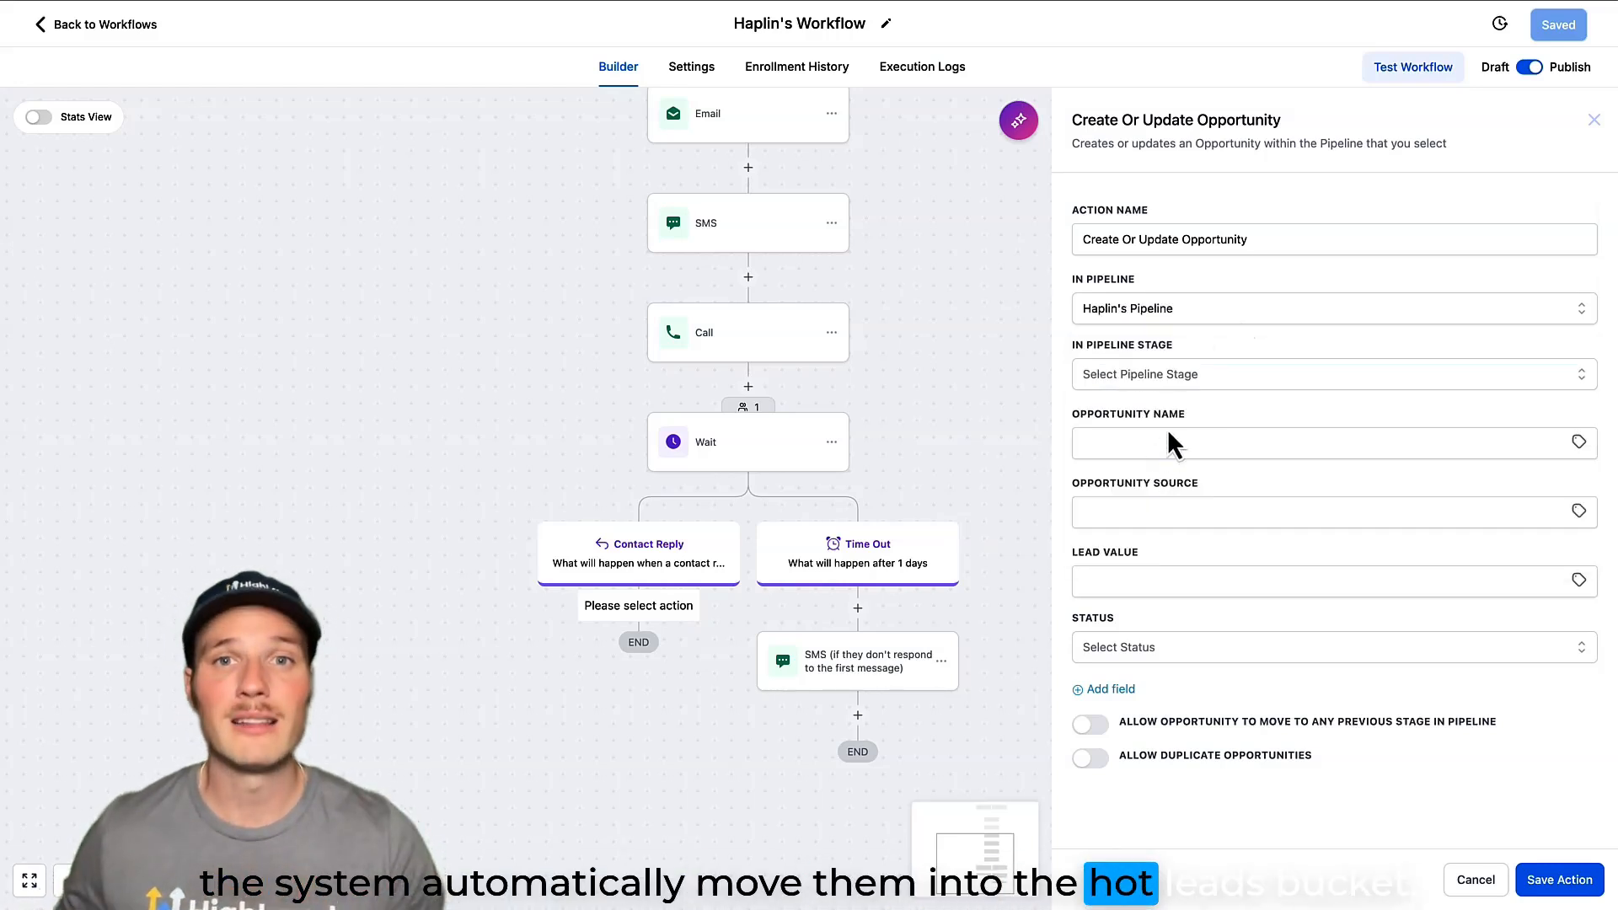
click(1201, 383)
click(1137, 482)
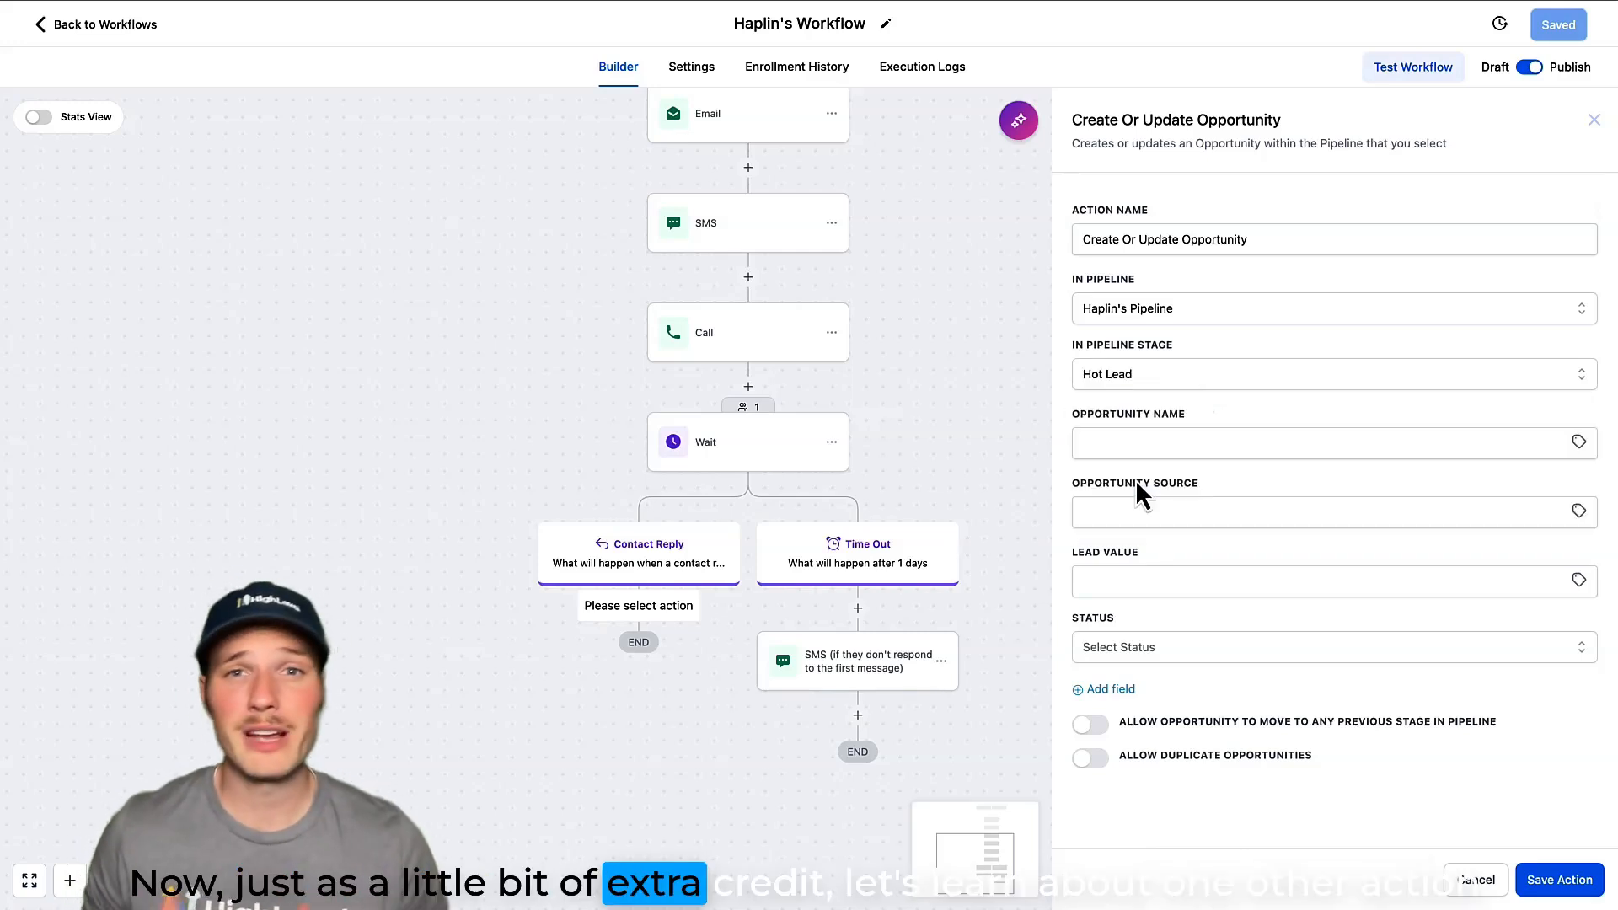
click(1558, 883)
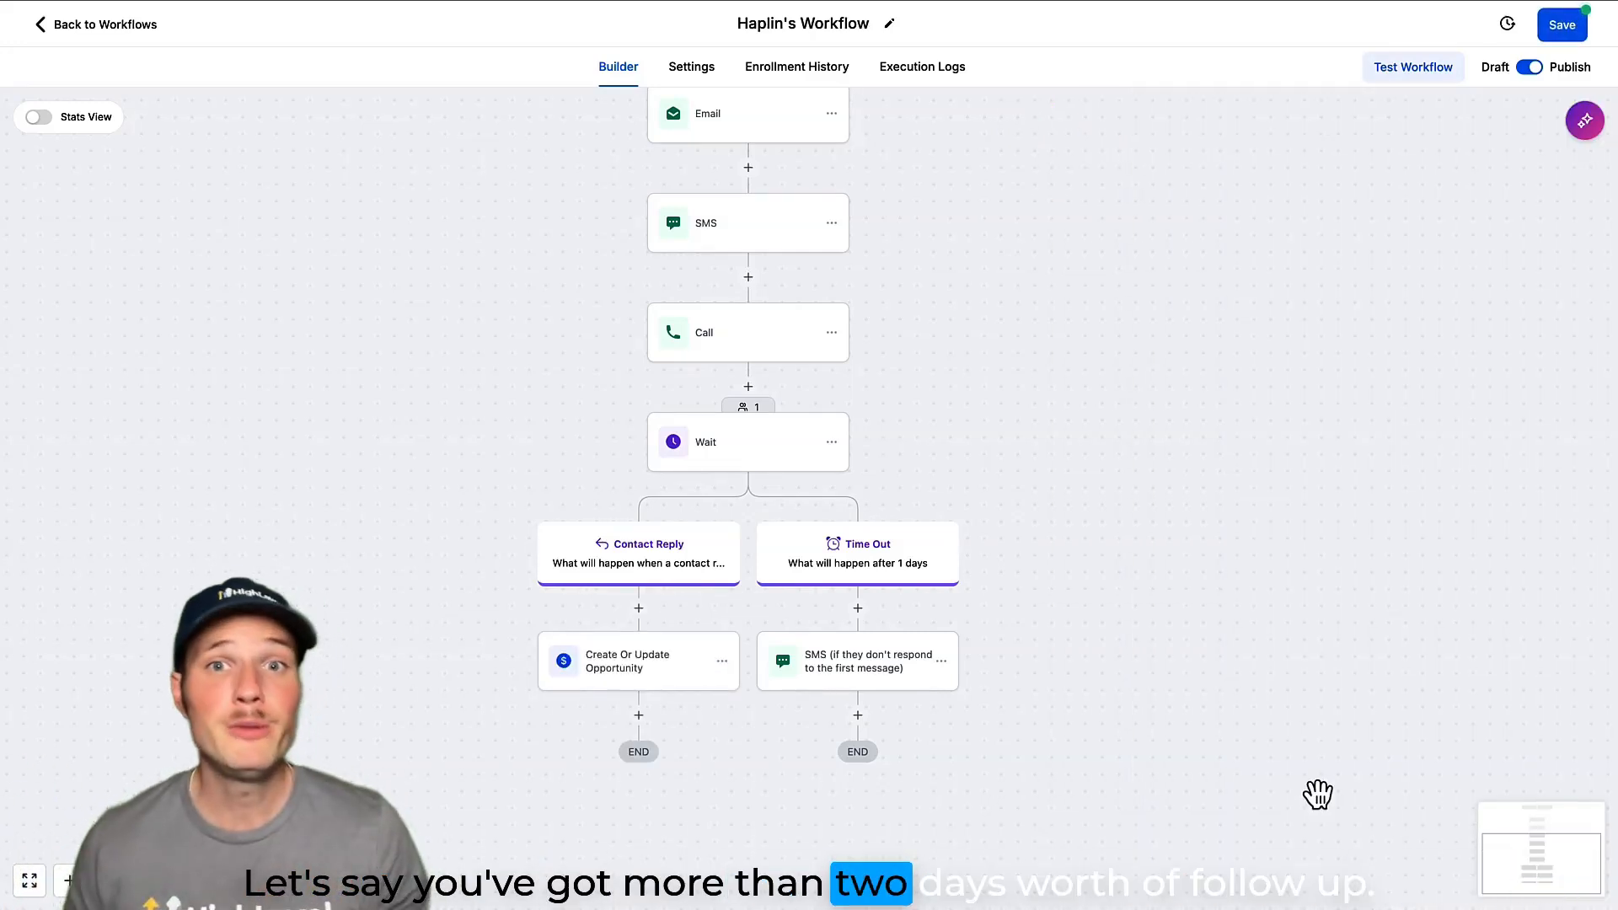
Save the workflow and duplicate the Wait step with all its following actions below the Time Out branch's SMS.
click(1584, 32)
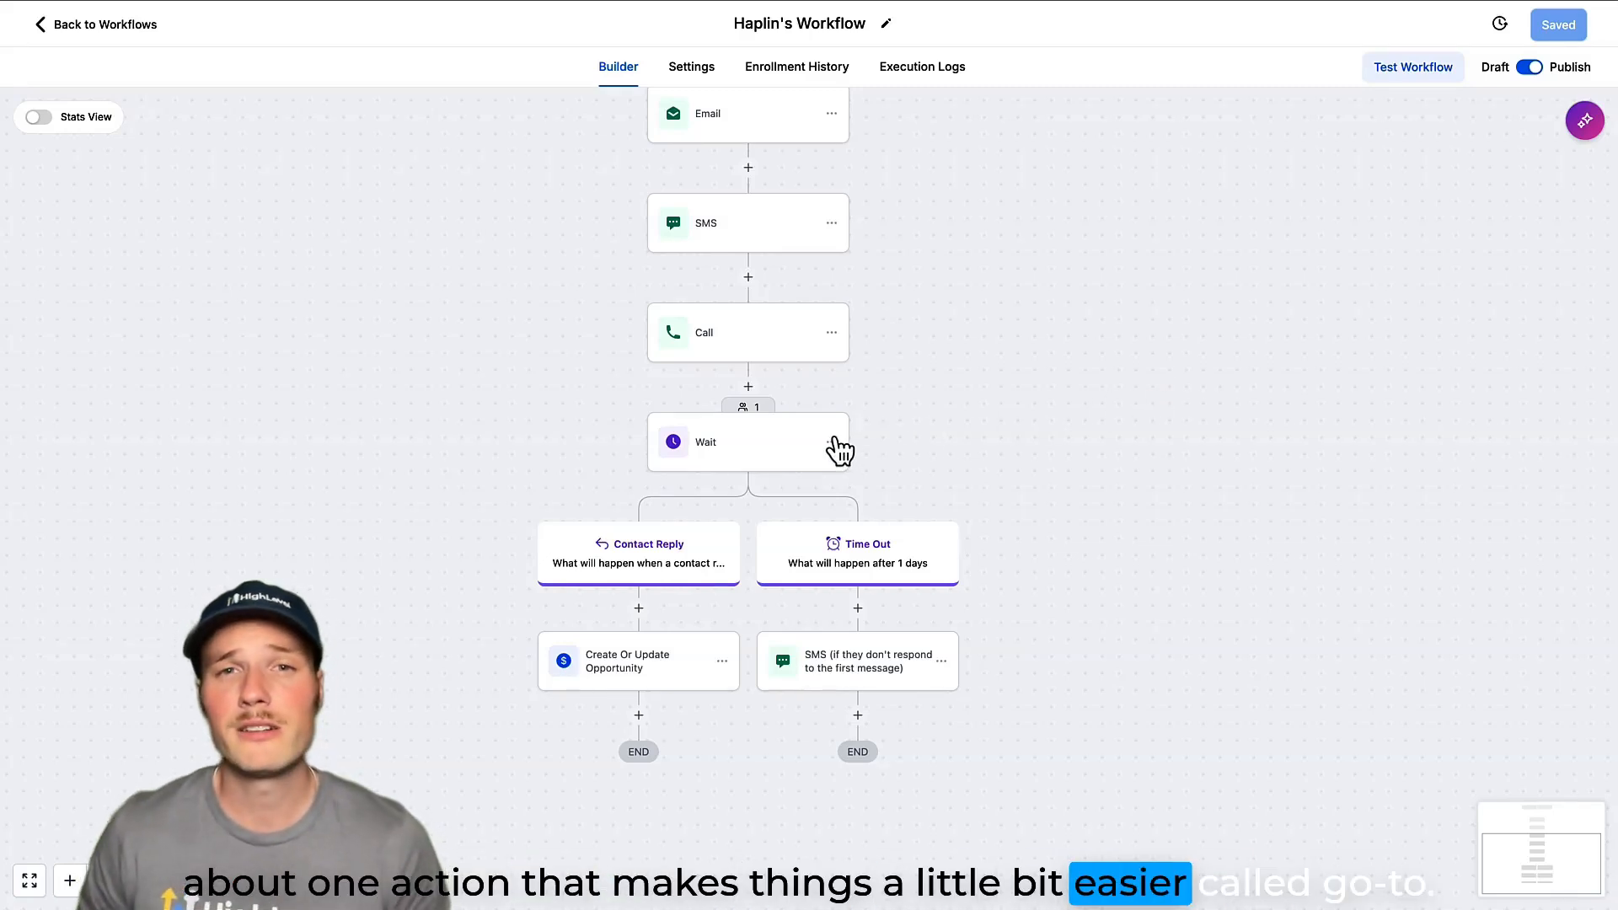
click(833, 444)
mouse_move(942, 517)
click(1022, 516)
click(865, 713)
scroll(1042, 723, down, 4)
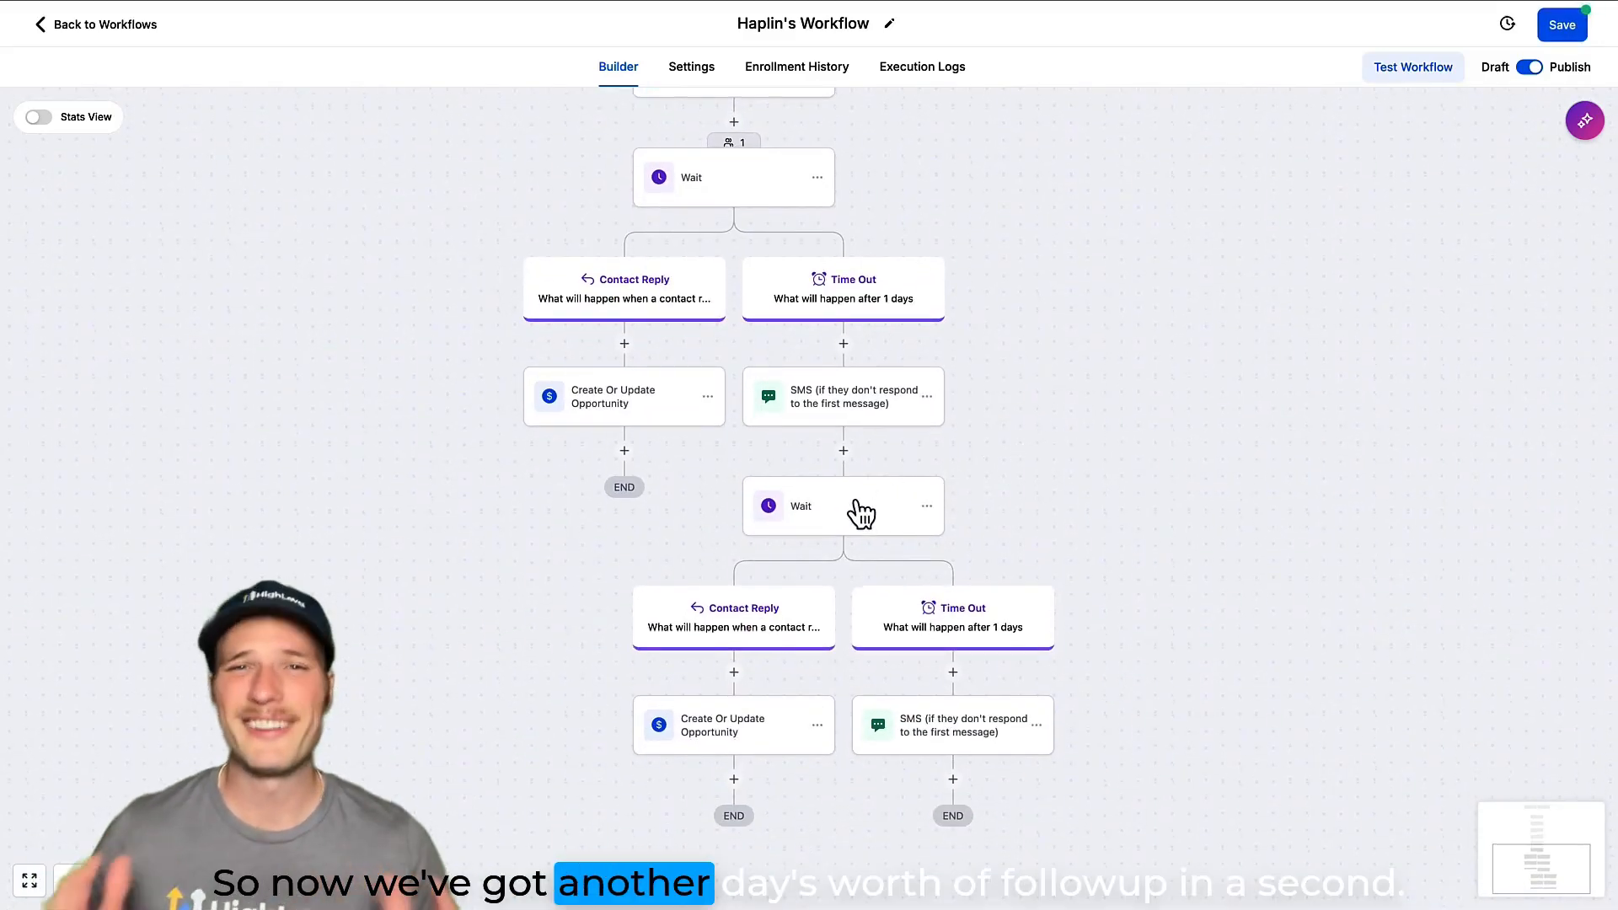
Set the duplicated Wait step's reply-to message to "SMS (if they don't respond to the first message)".
click(859, 512)
click(1009, 382)
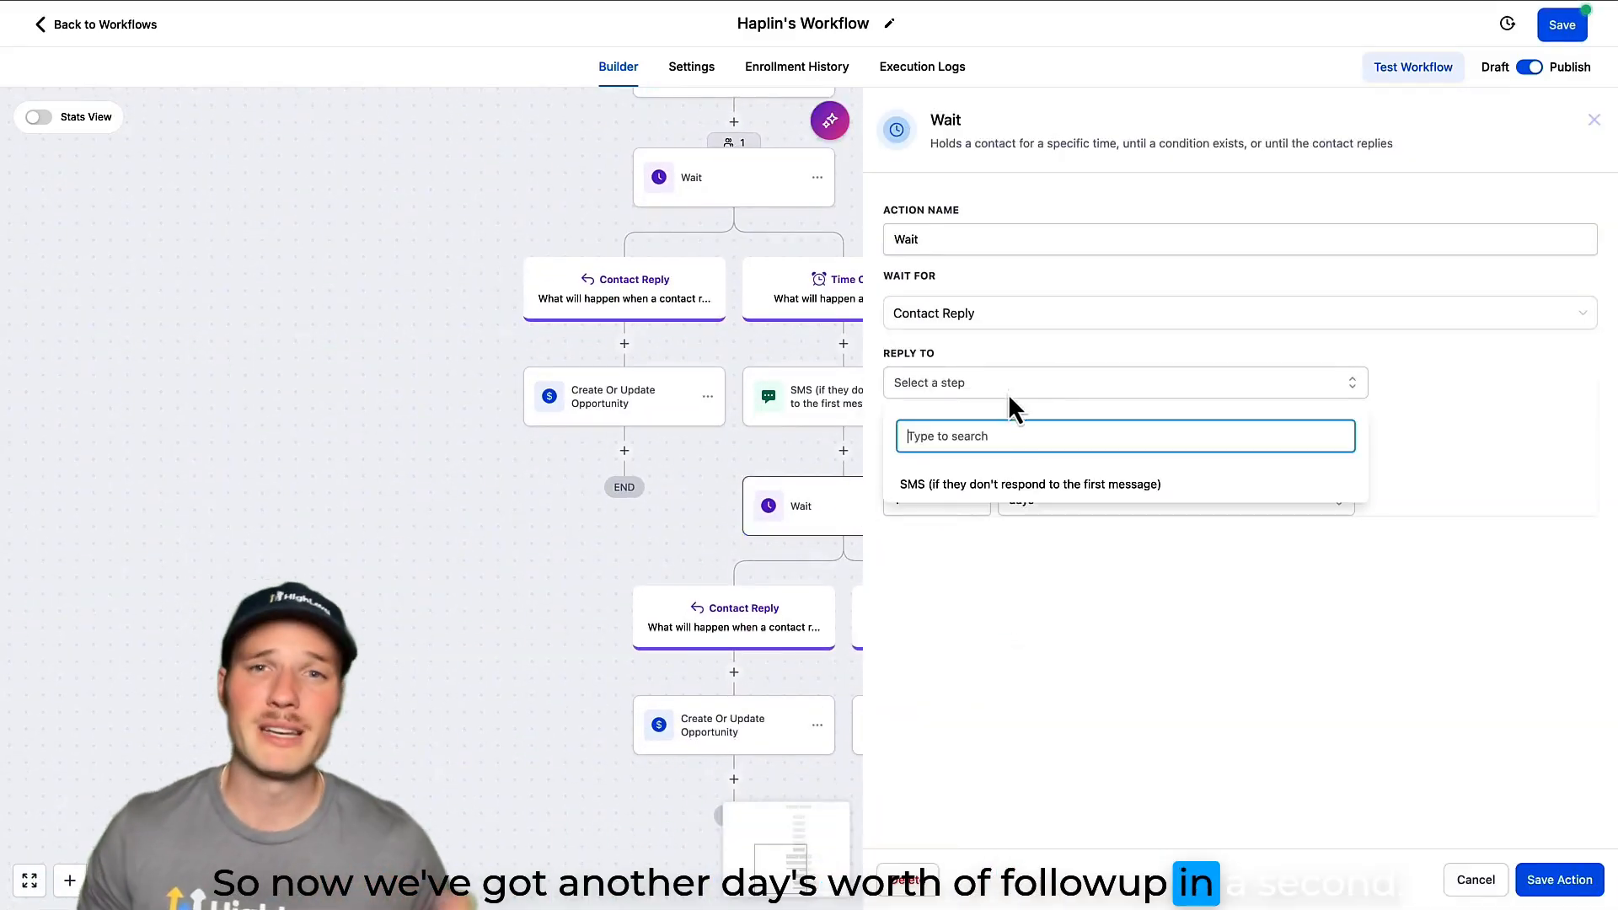
click(982, 487)
click(685, 557)
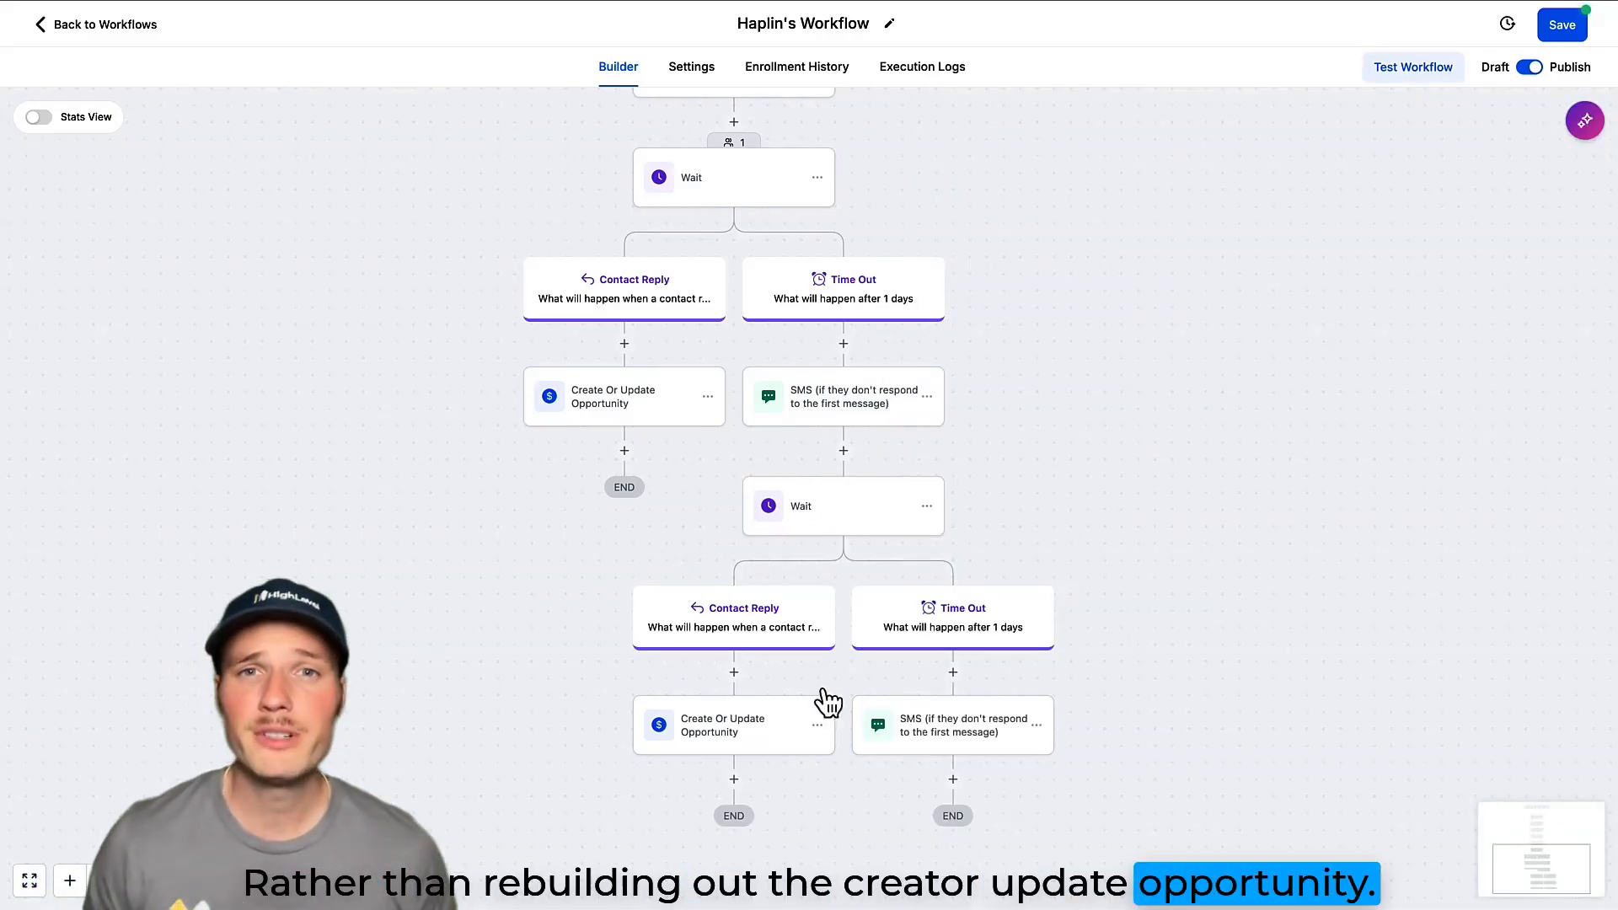
Delete the duplicated Create Or Update Opportunity action from the second Wait step's Contact Reply branch.
click(817, 724)
click(876, 765)
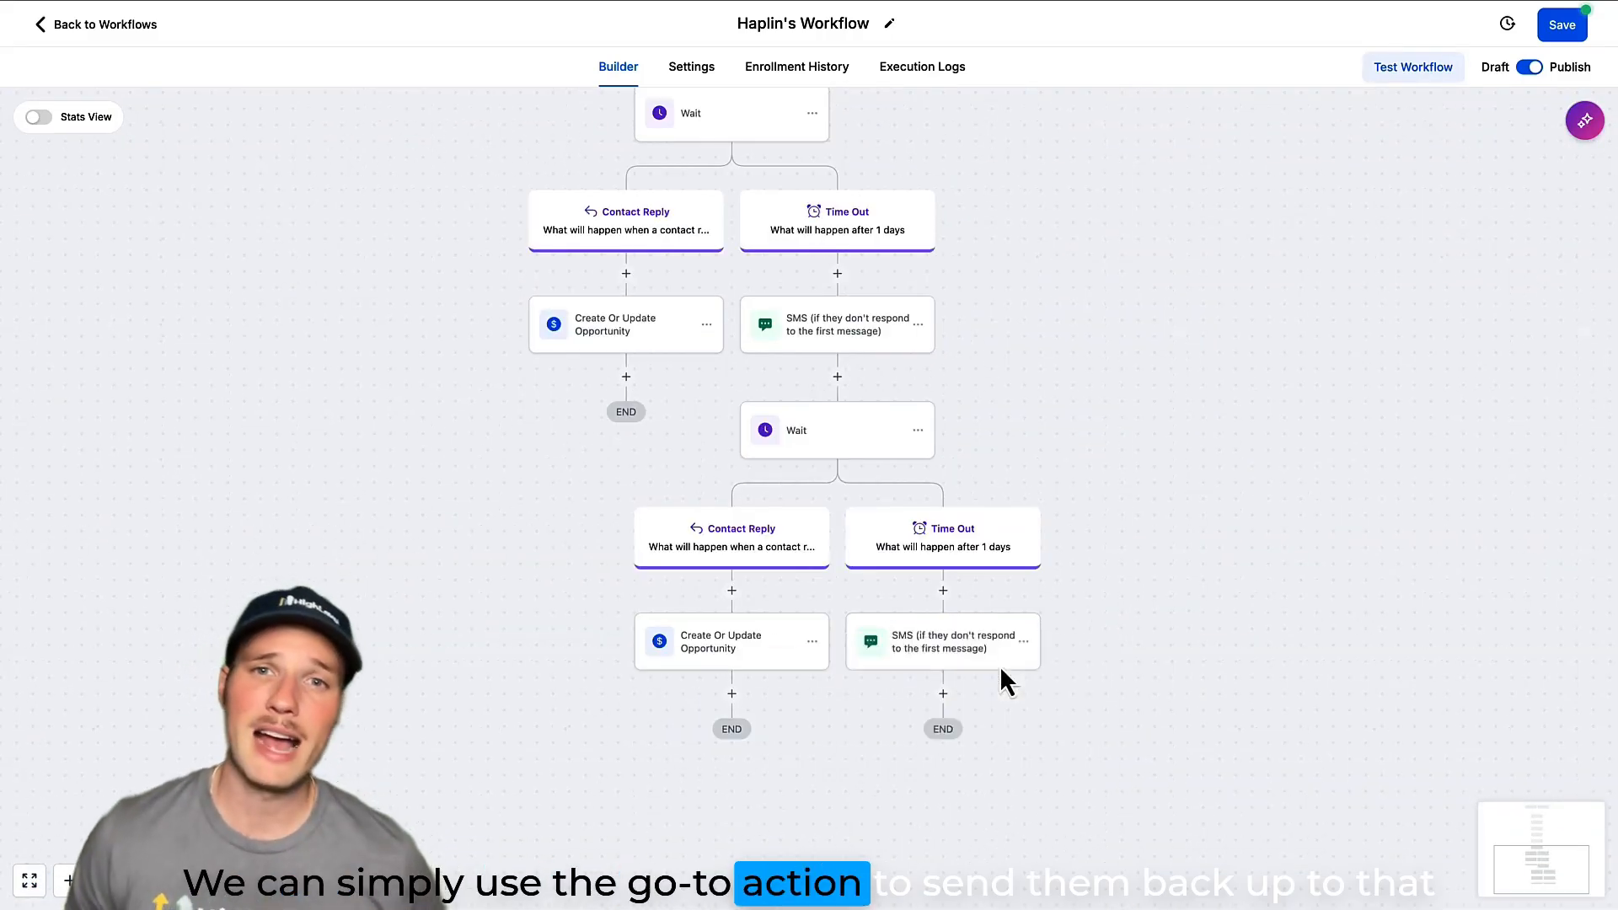
click(1000, 673)
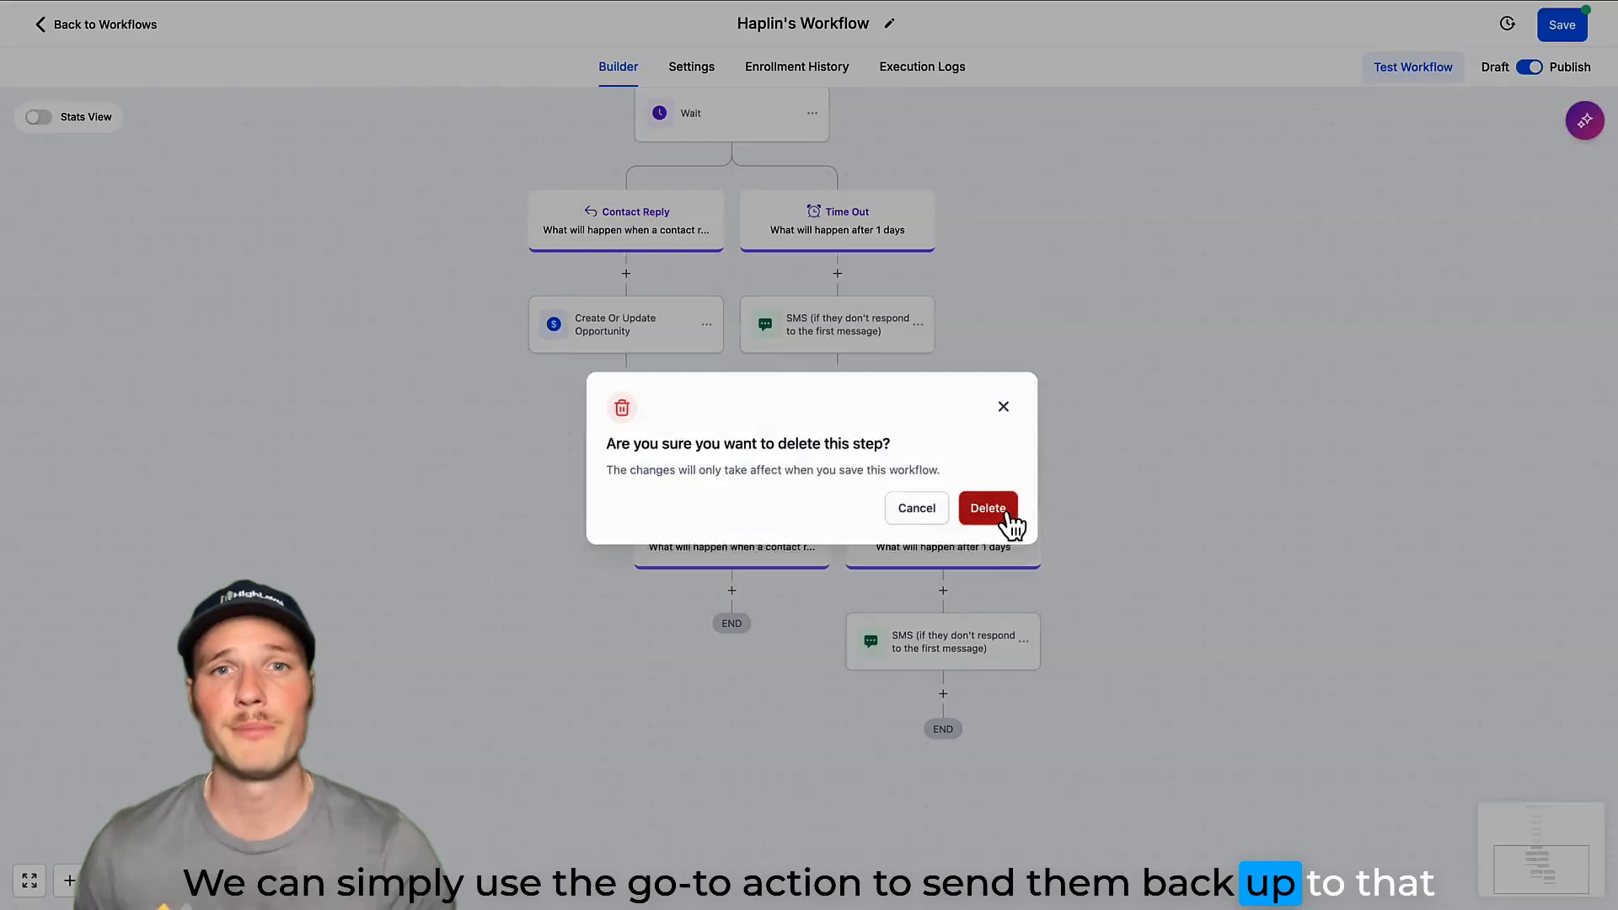
click(988, 505)
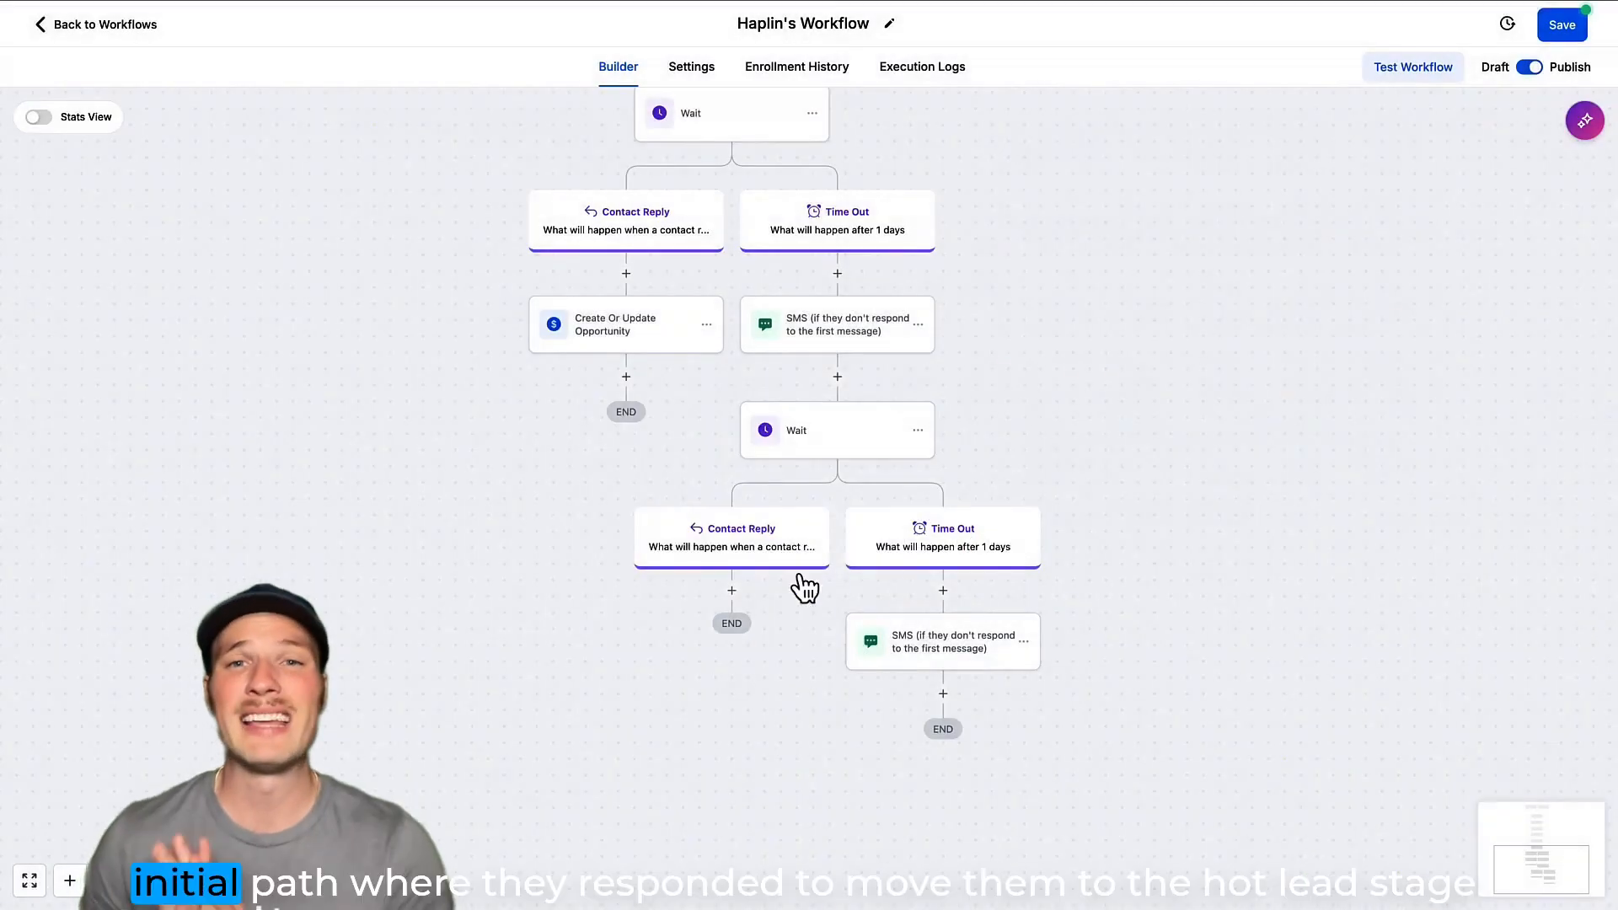
Add a Go To action to the second Contact Reply branch, targeting the first branch's Create Or Update Opportunity action, and save the workflow.
click(733, 592)
text(go)
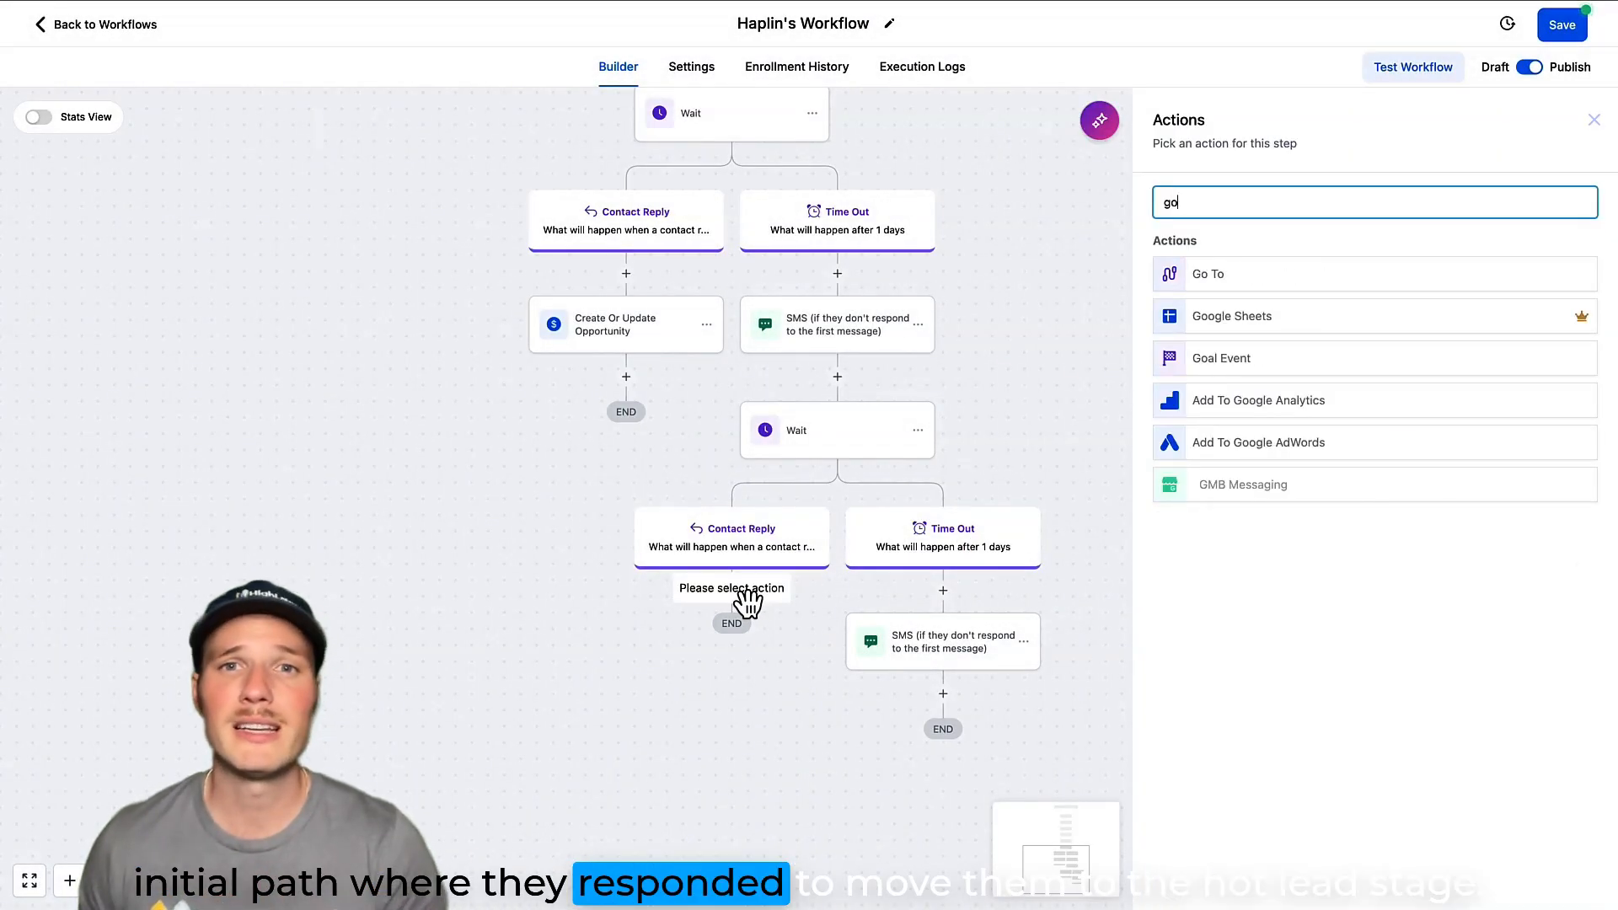
click(1213, 280)
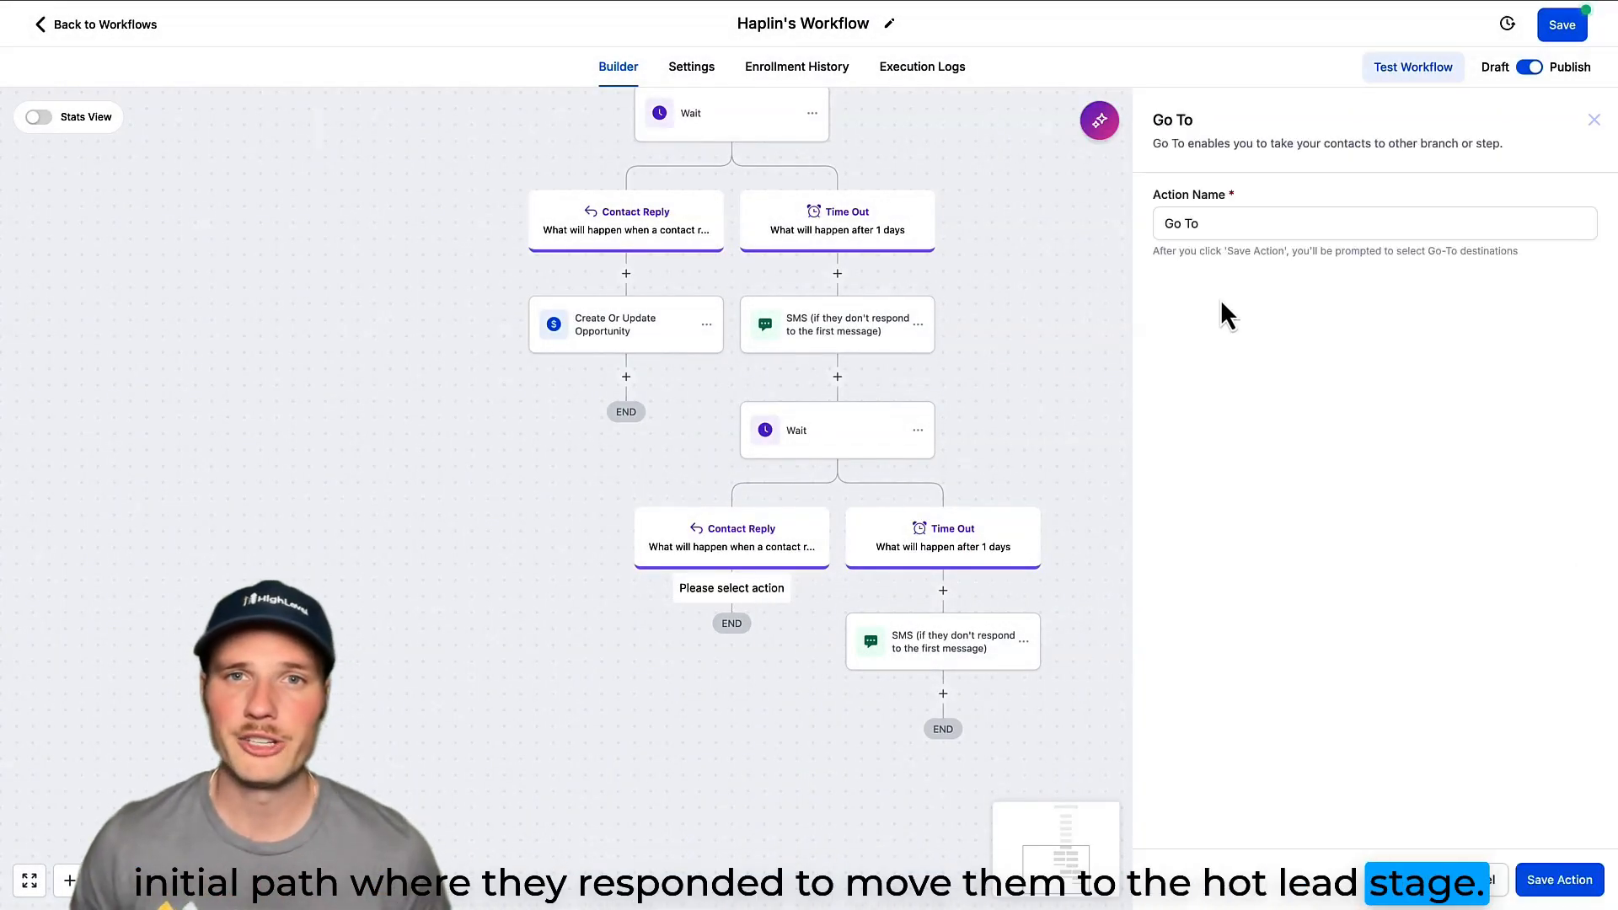
click(1535, 882)
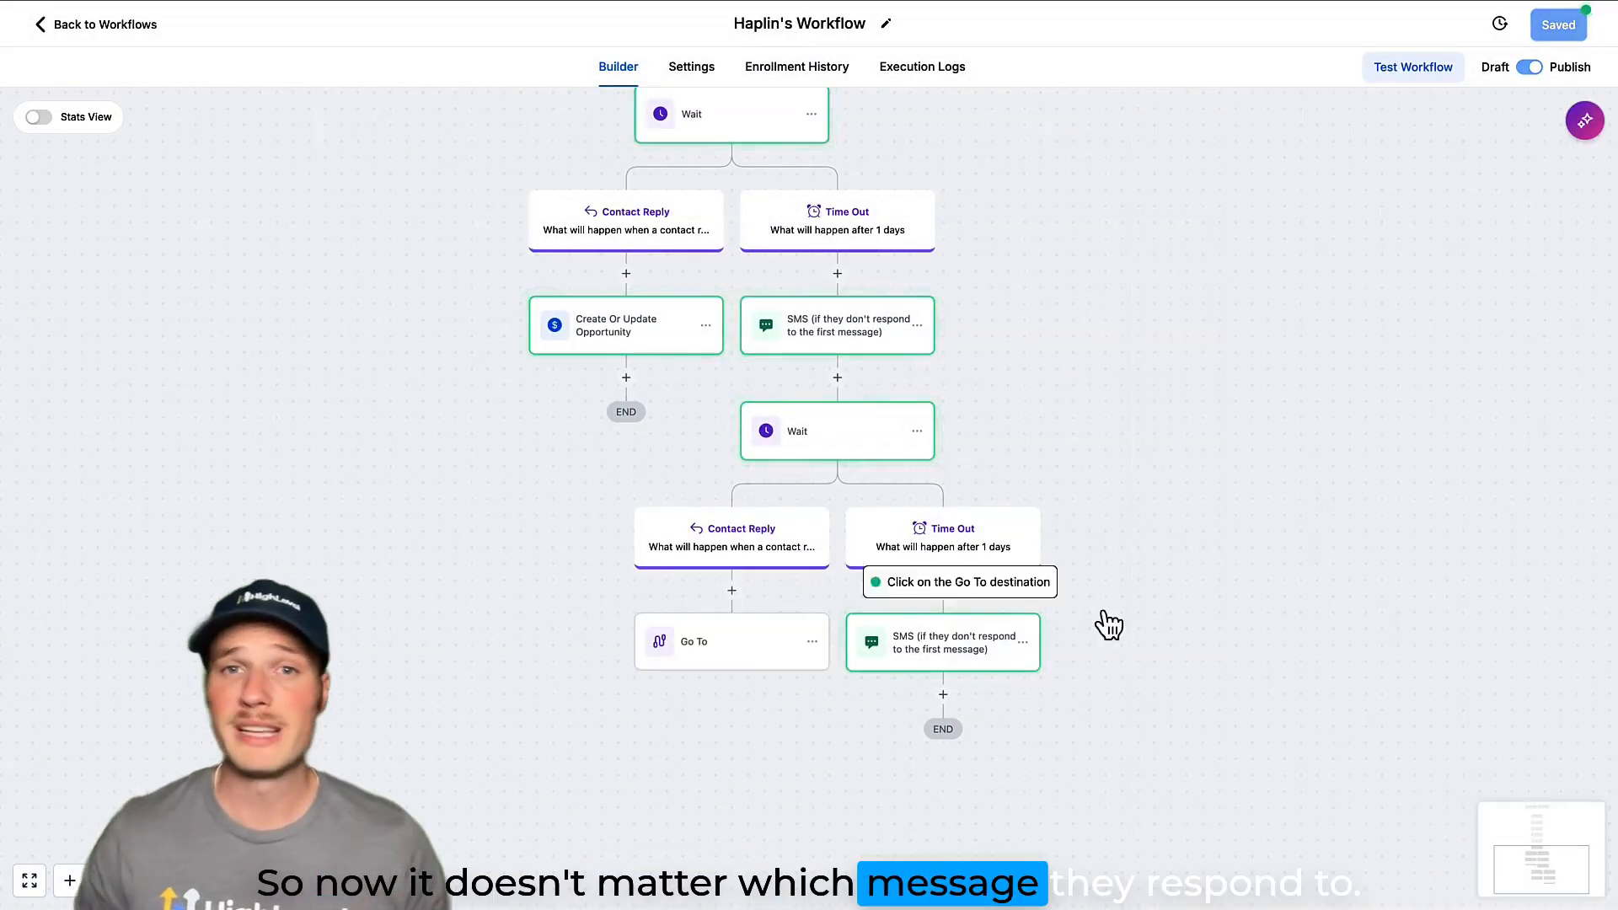
click(644, 341)
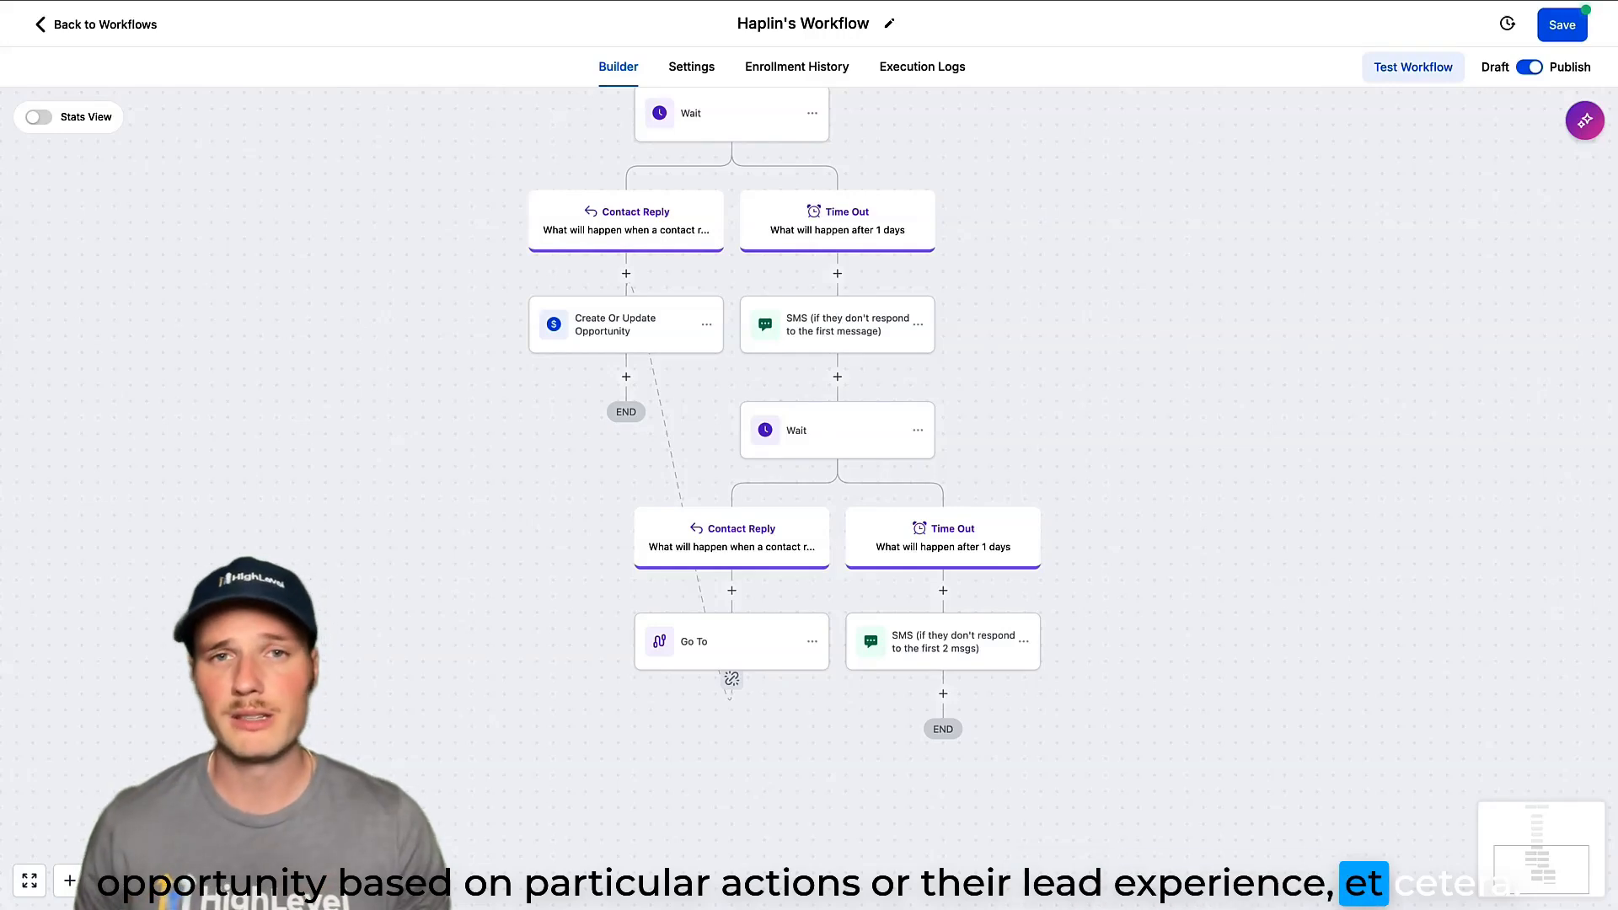
drag(1087, 425, 1114, 613)
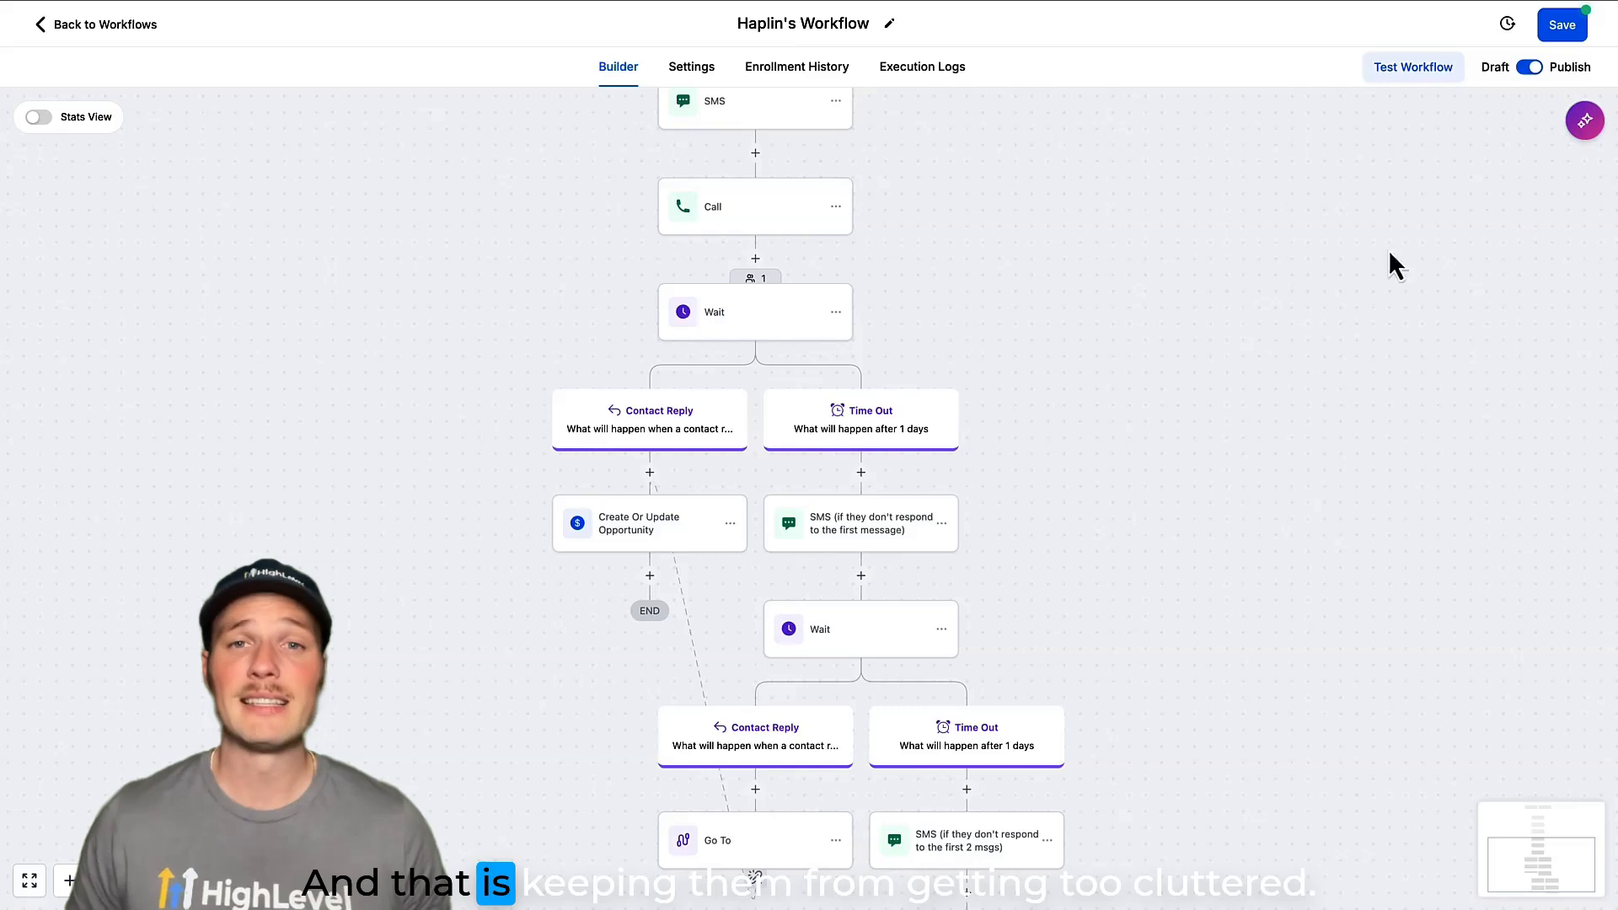
click(1564, 33)
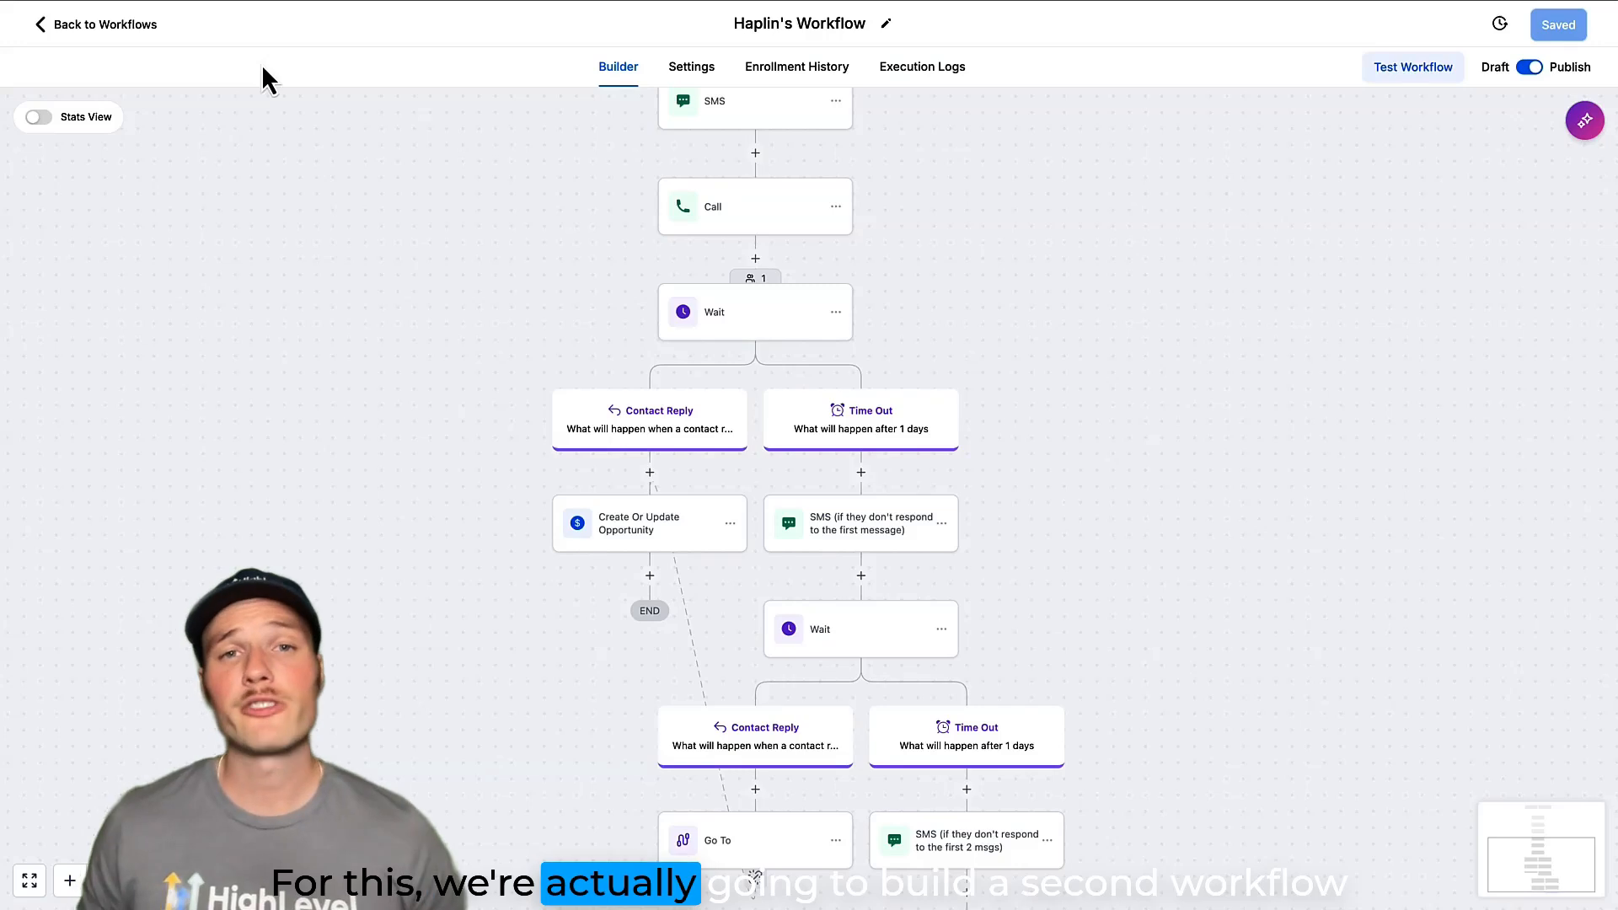
Create a new workflow from scratch and name it "Haplin's Second Workflow".
click(128, 29)
click(1386, 133)
click(1352, 190)
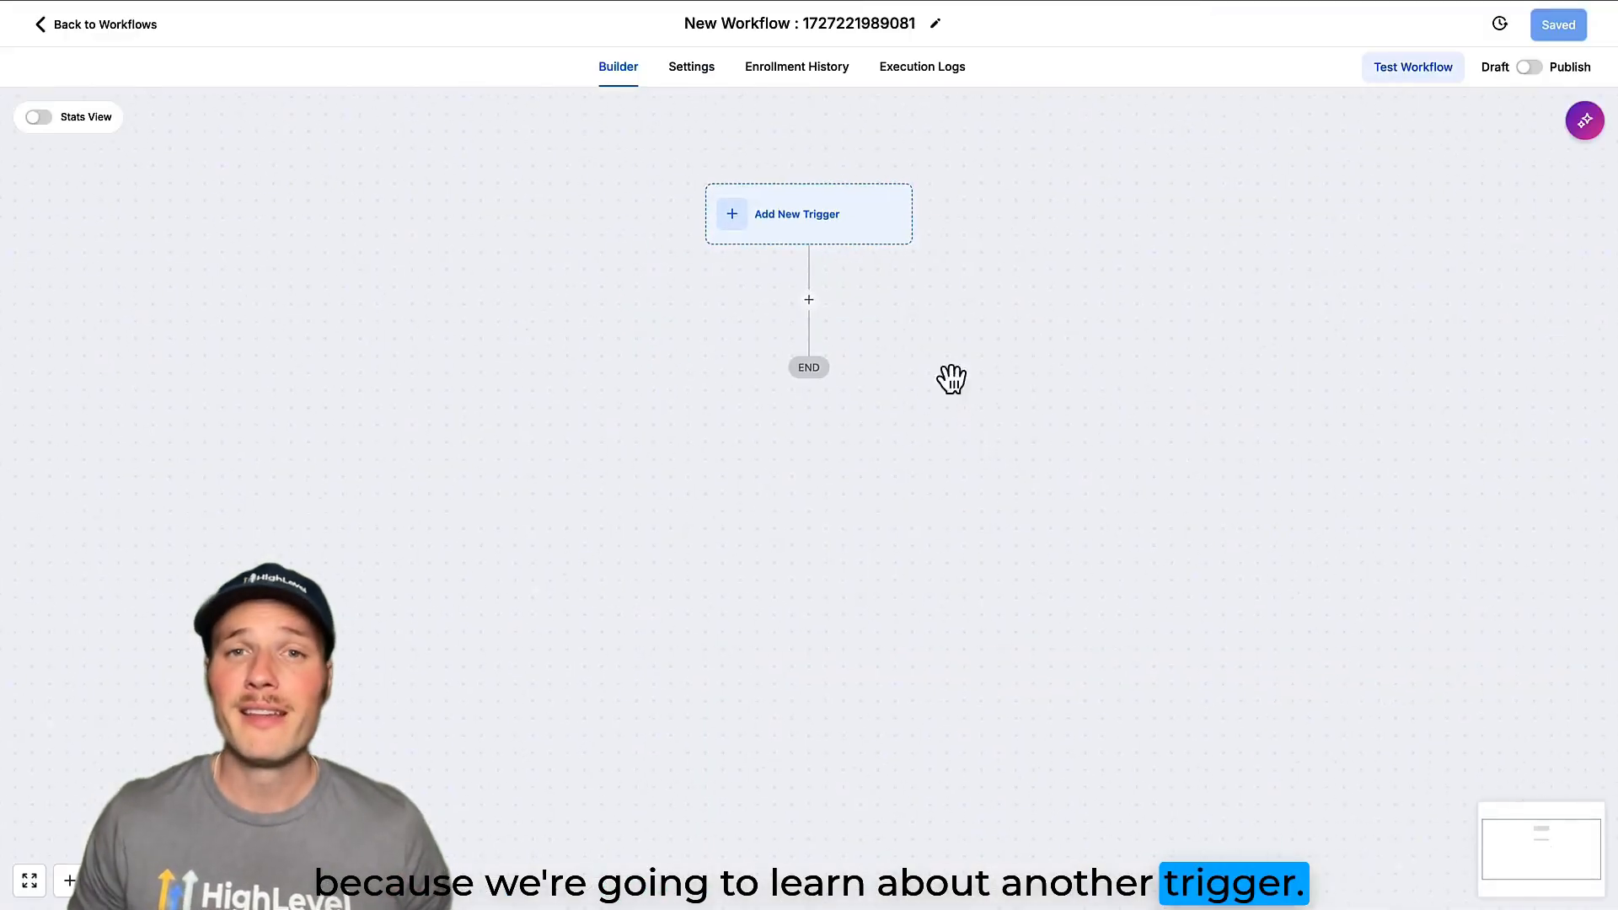
click(816, 20)
text(Haplin's Second Workflow)
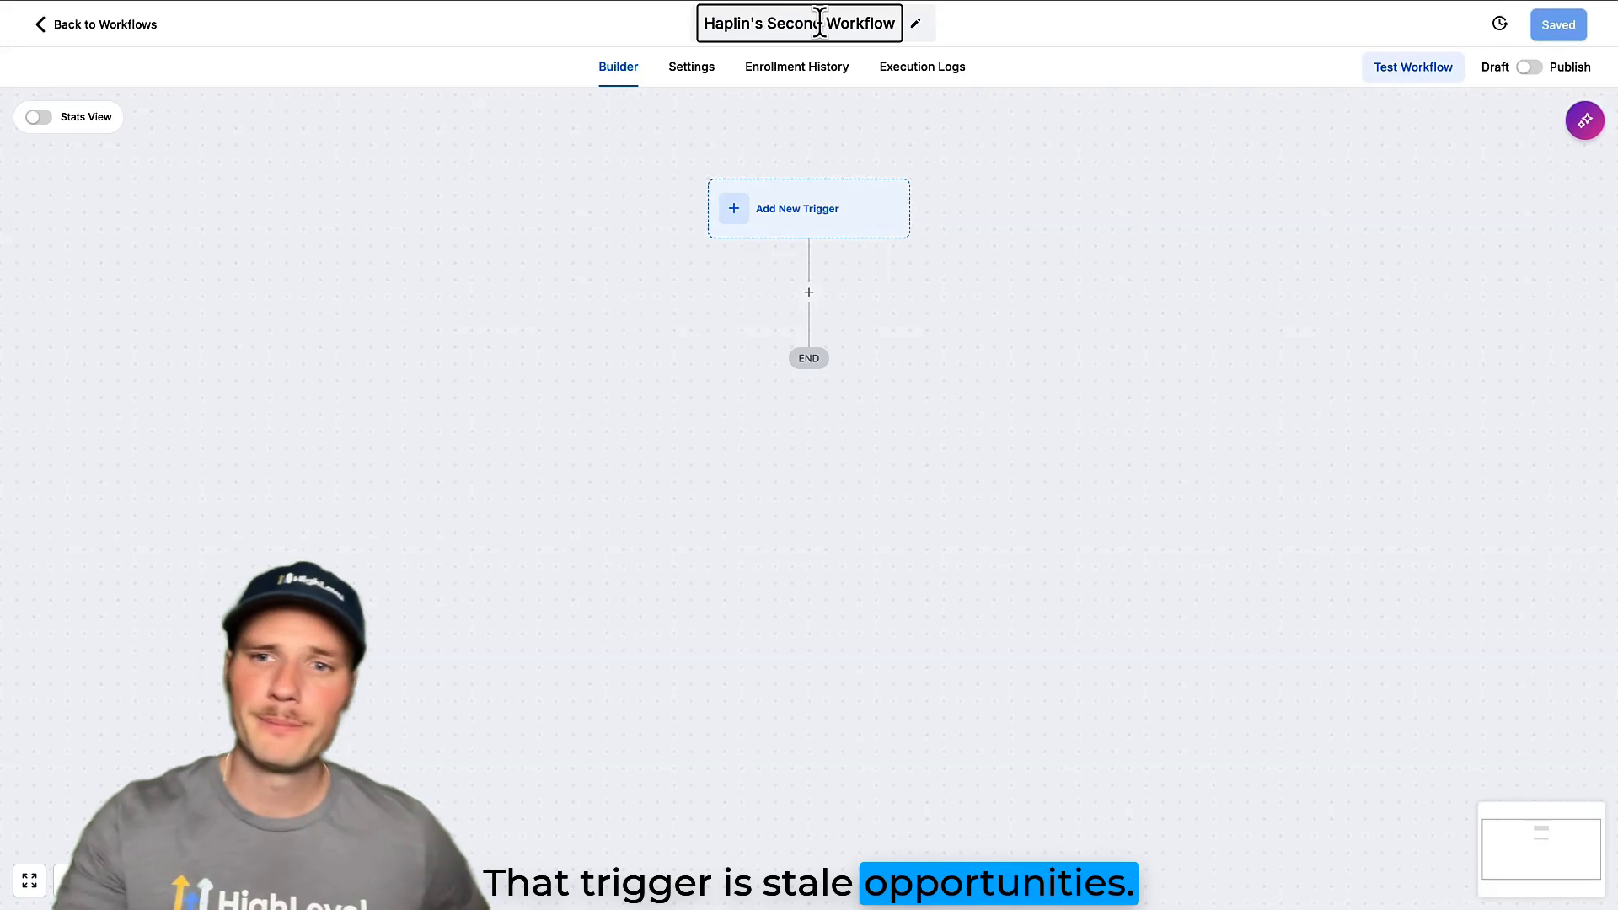
key(Return)
Add a Stale Opportunities trigger with an In pipeline filter set to Haplin's Pipeline.
click(810, 218)
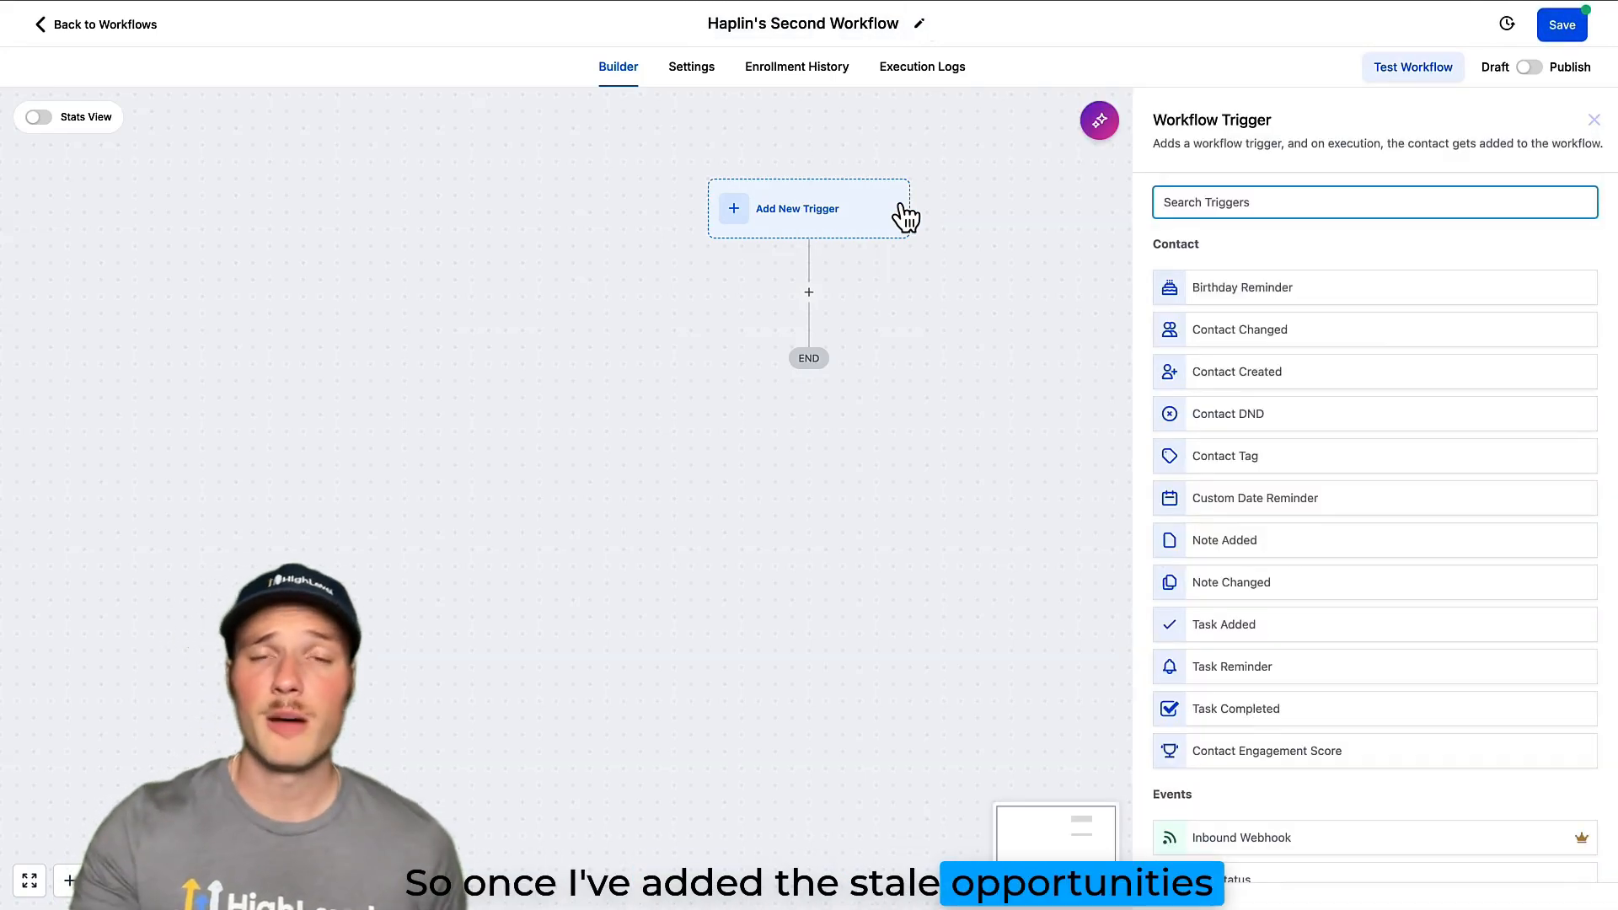
text(stale)
click(1213, 288)
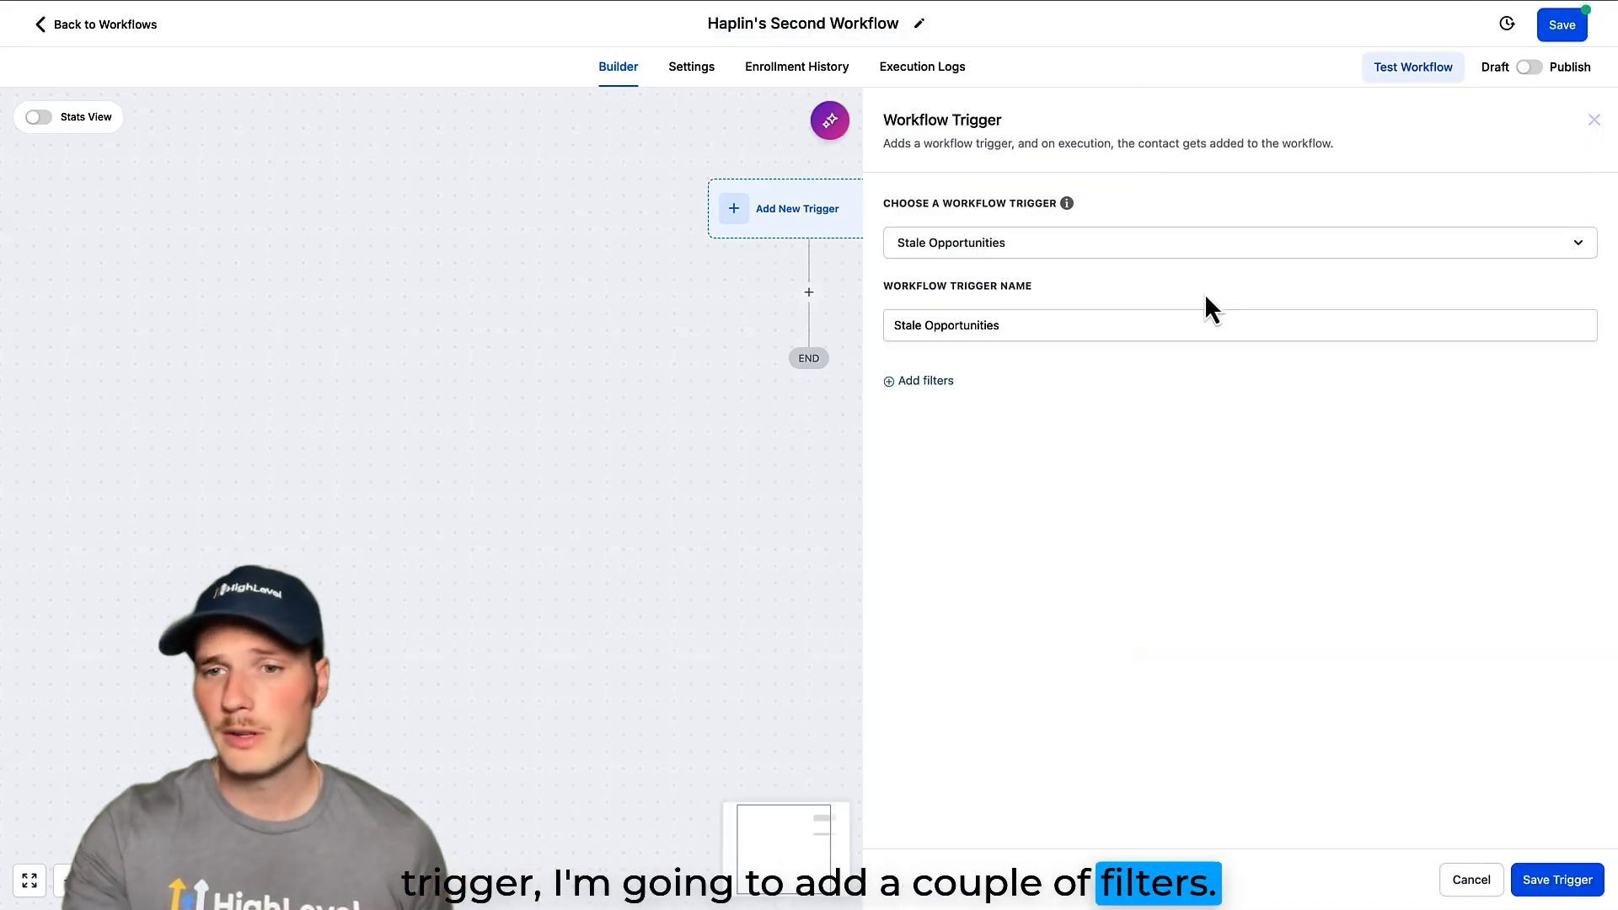
click(910, 381)
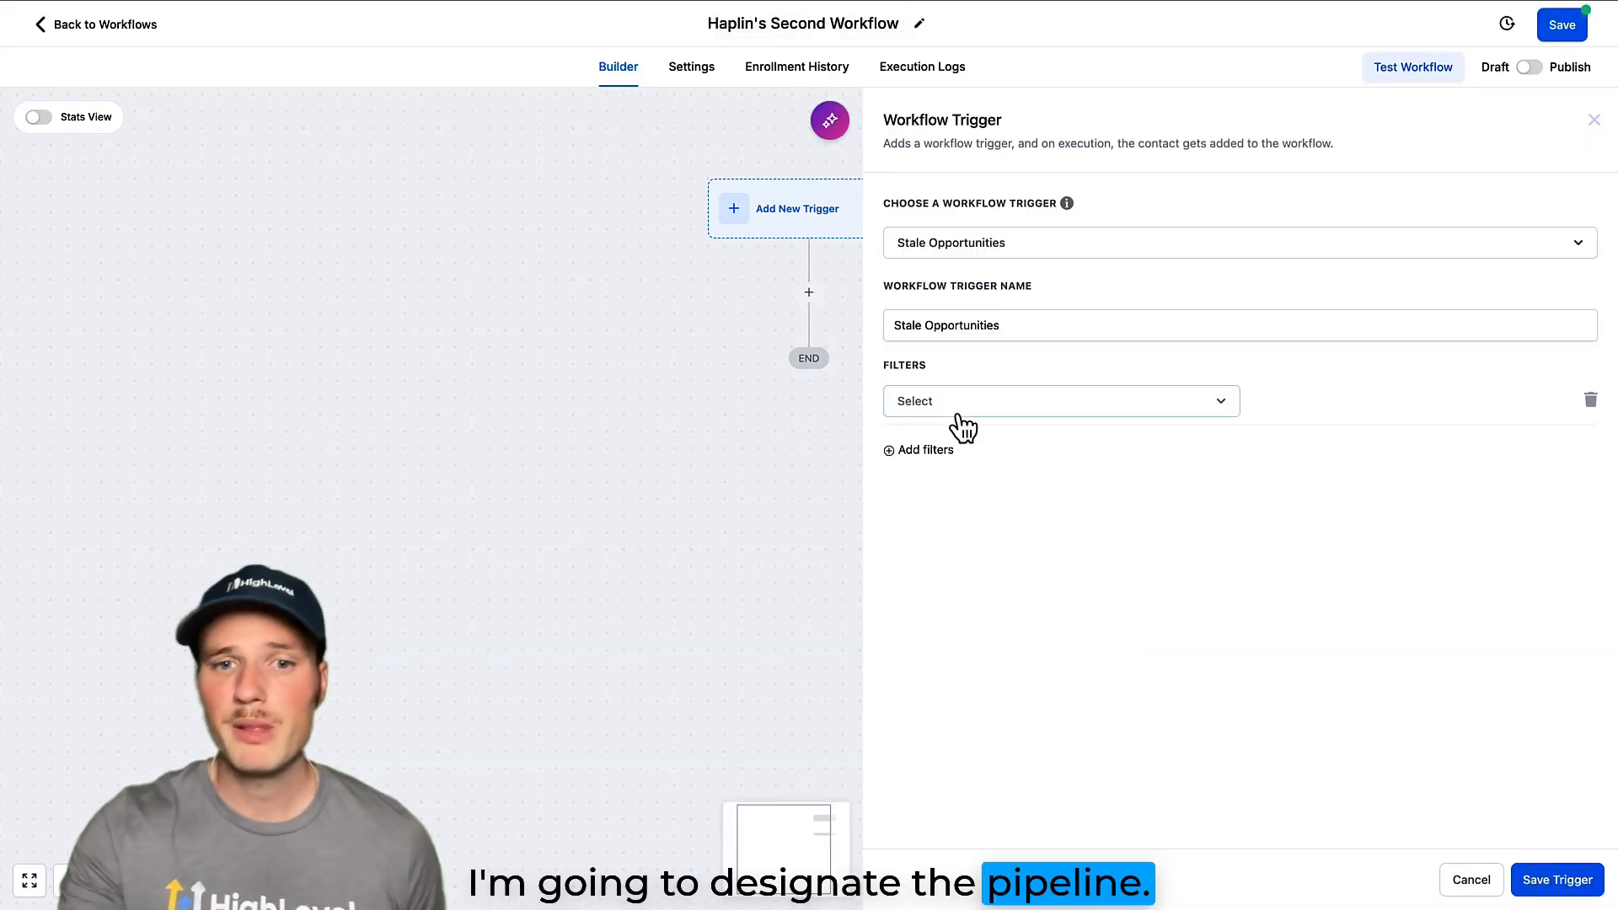
click(957, 408)
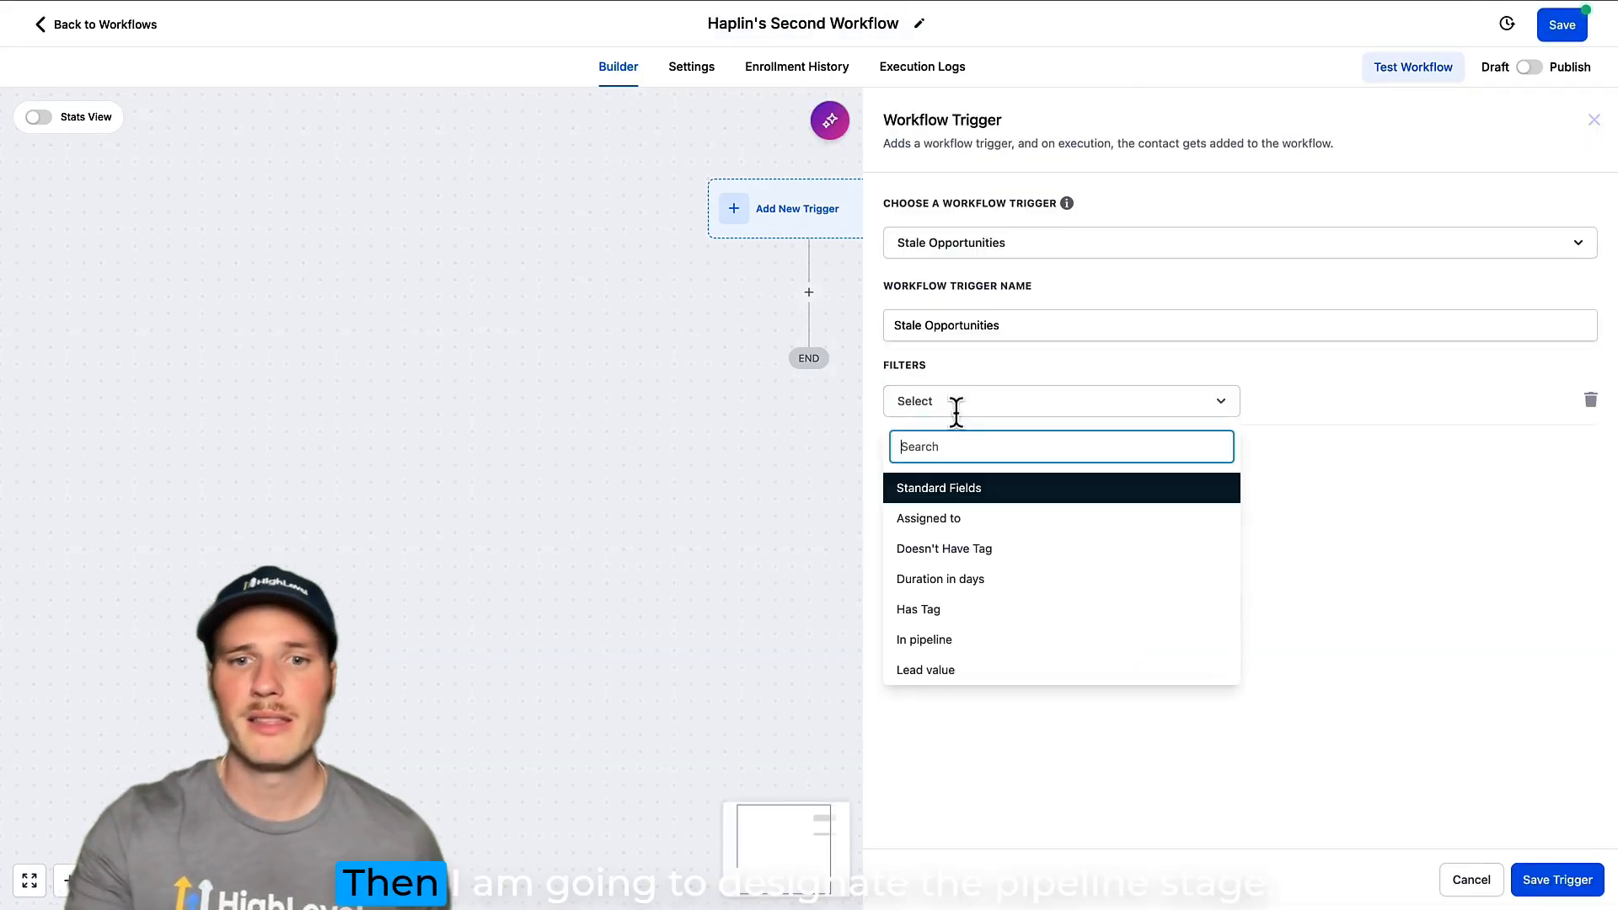
click(956, 639)
click(1299, 399)
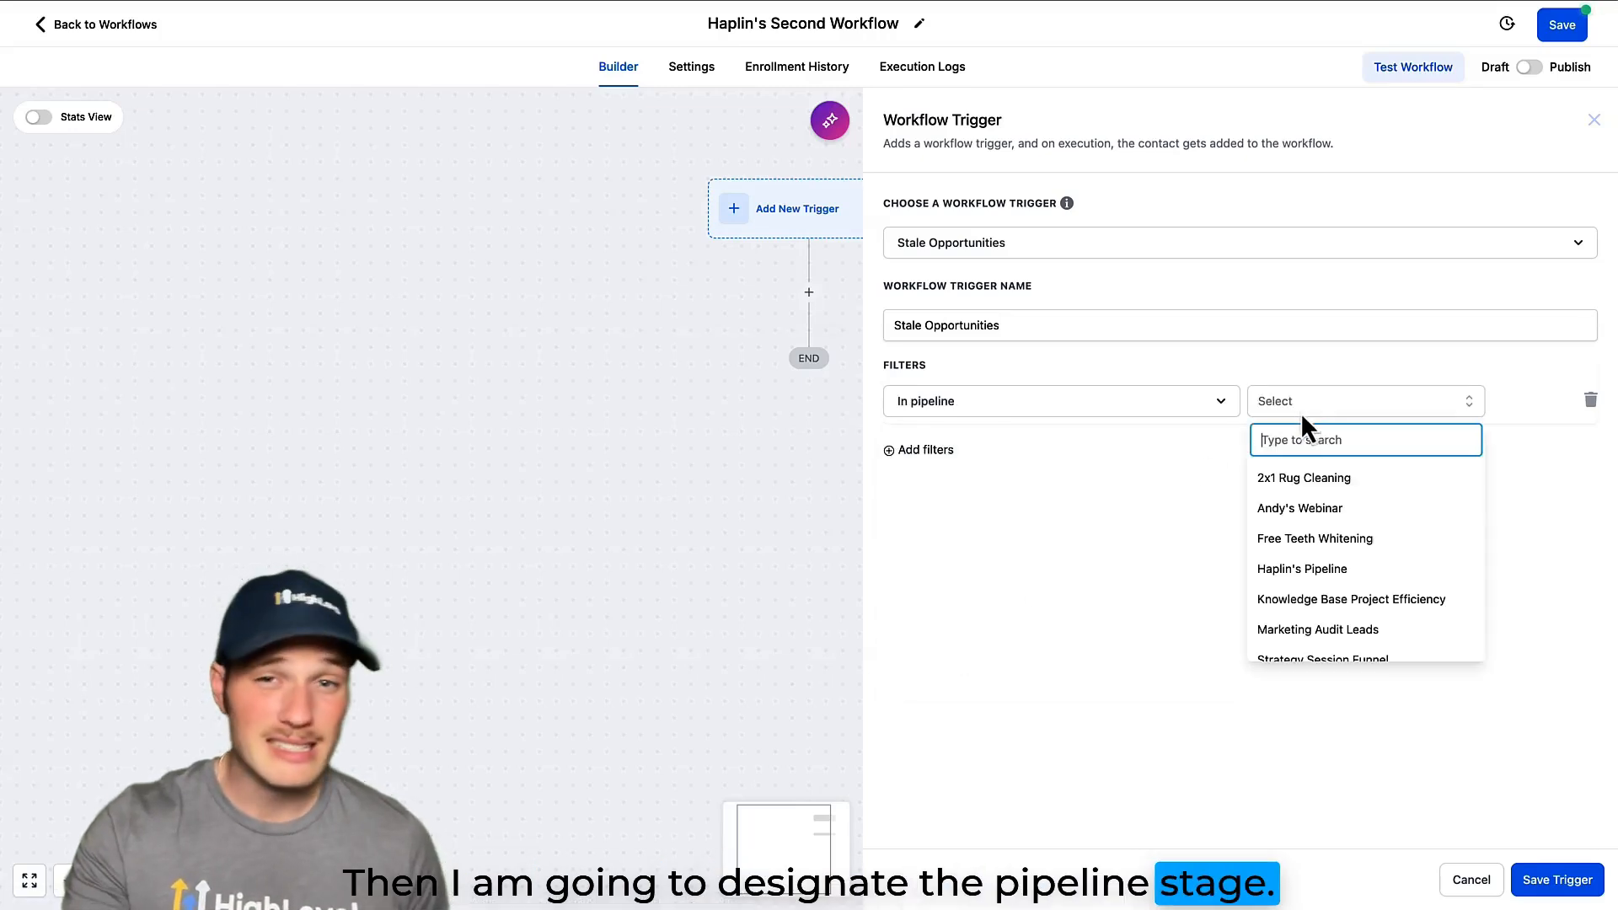
click(1318, 569)
Add a Pipeline stage filter set to Hot Lead to the Stale Opportunities trigger.
click(931, 451)
click(942, 455)
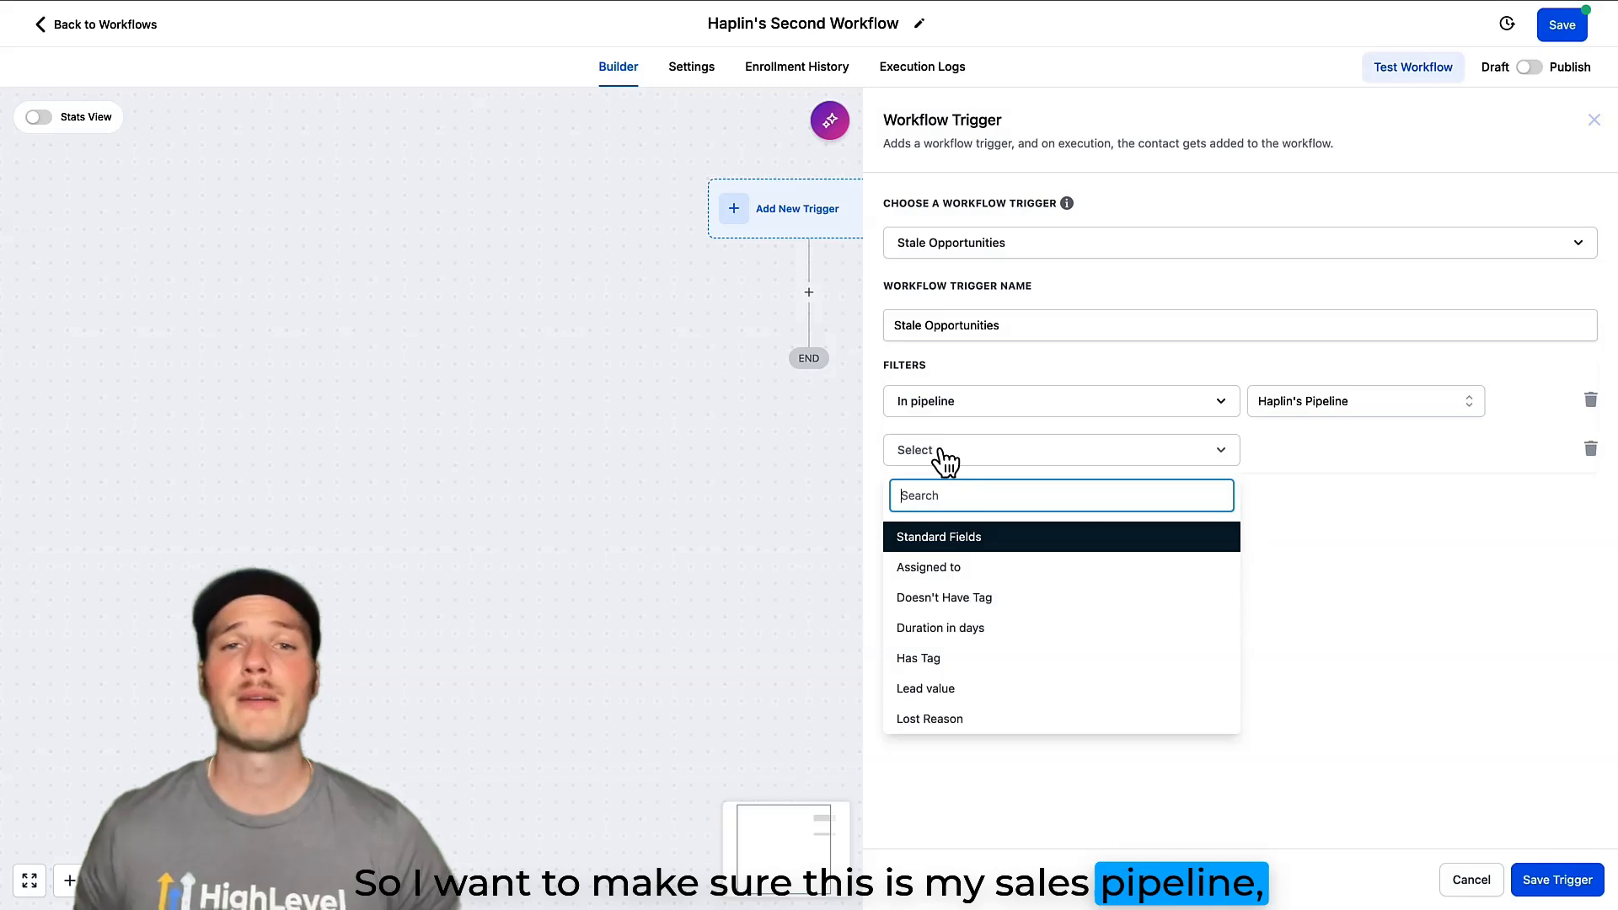
scroll(957, 684, down, 2)
click(956, 687)
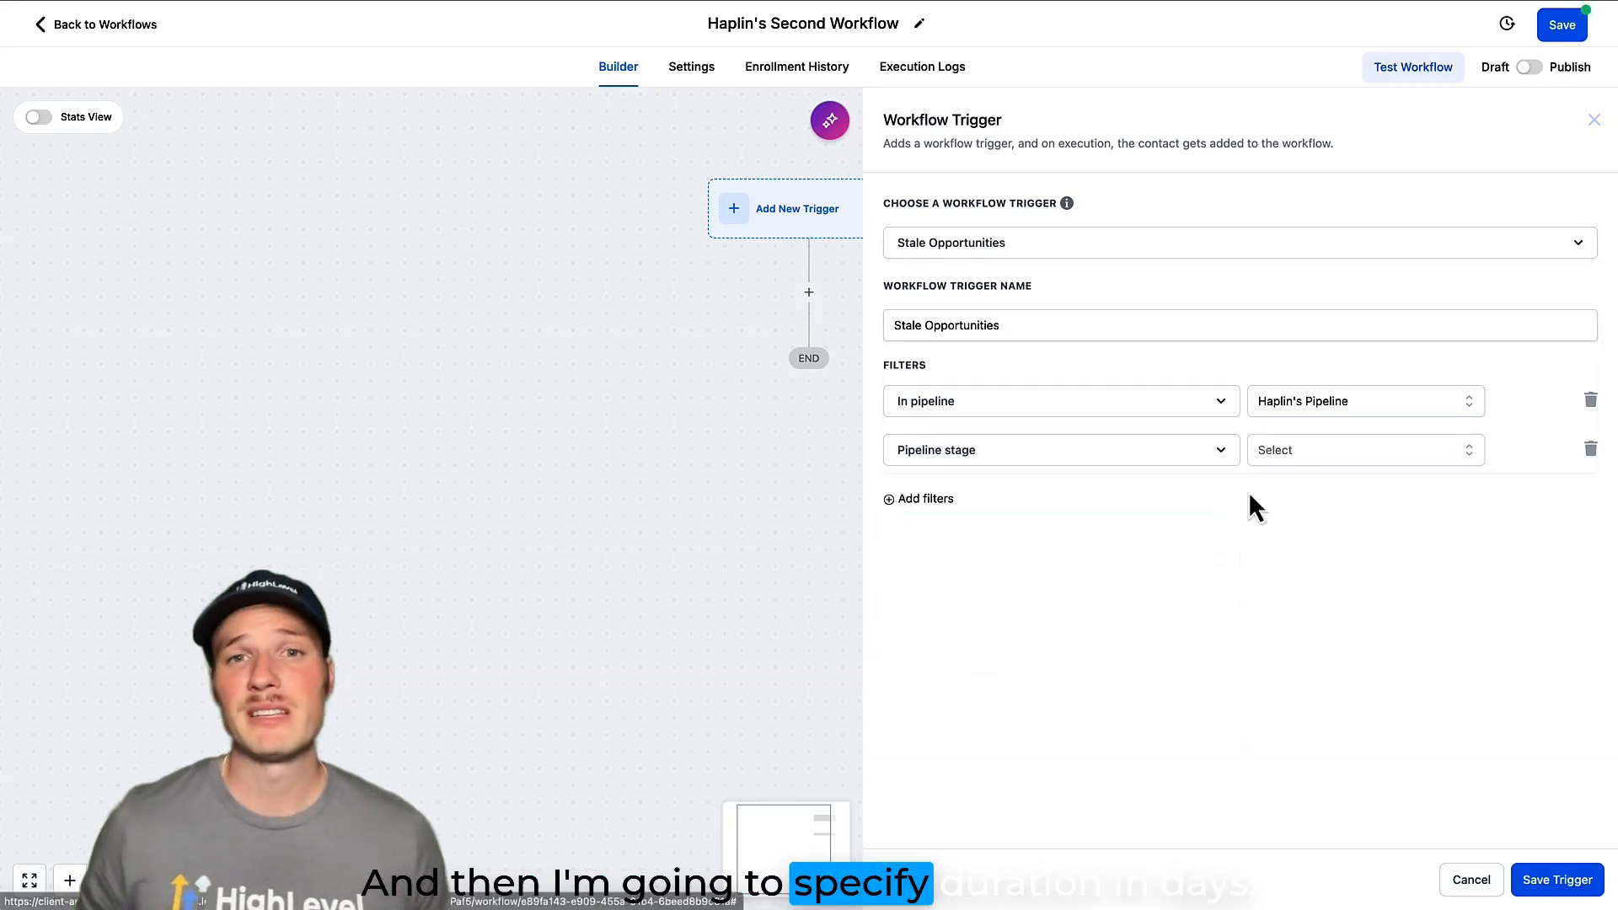
click(1292, 458)
click(1293, 557)
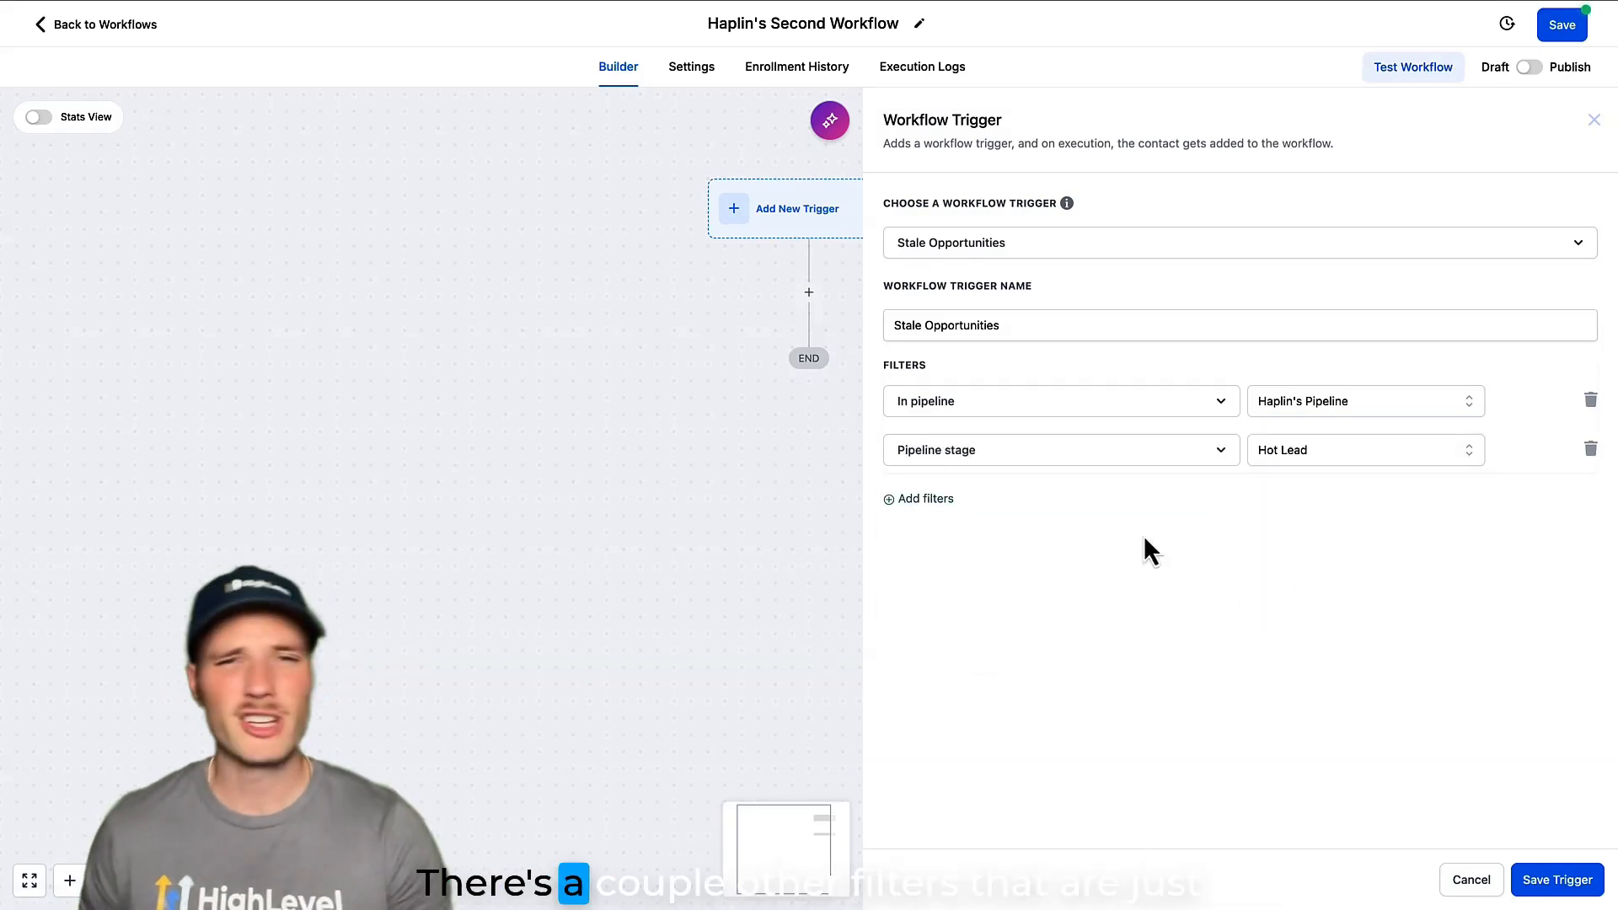
Add a Duration in days filter of 3 to the Stale Opportunities trigger and save the trigger.
click(926, 501)
click(952, 503)
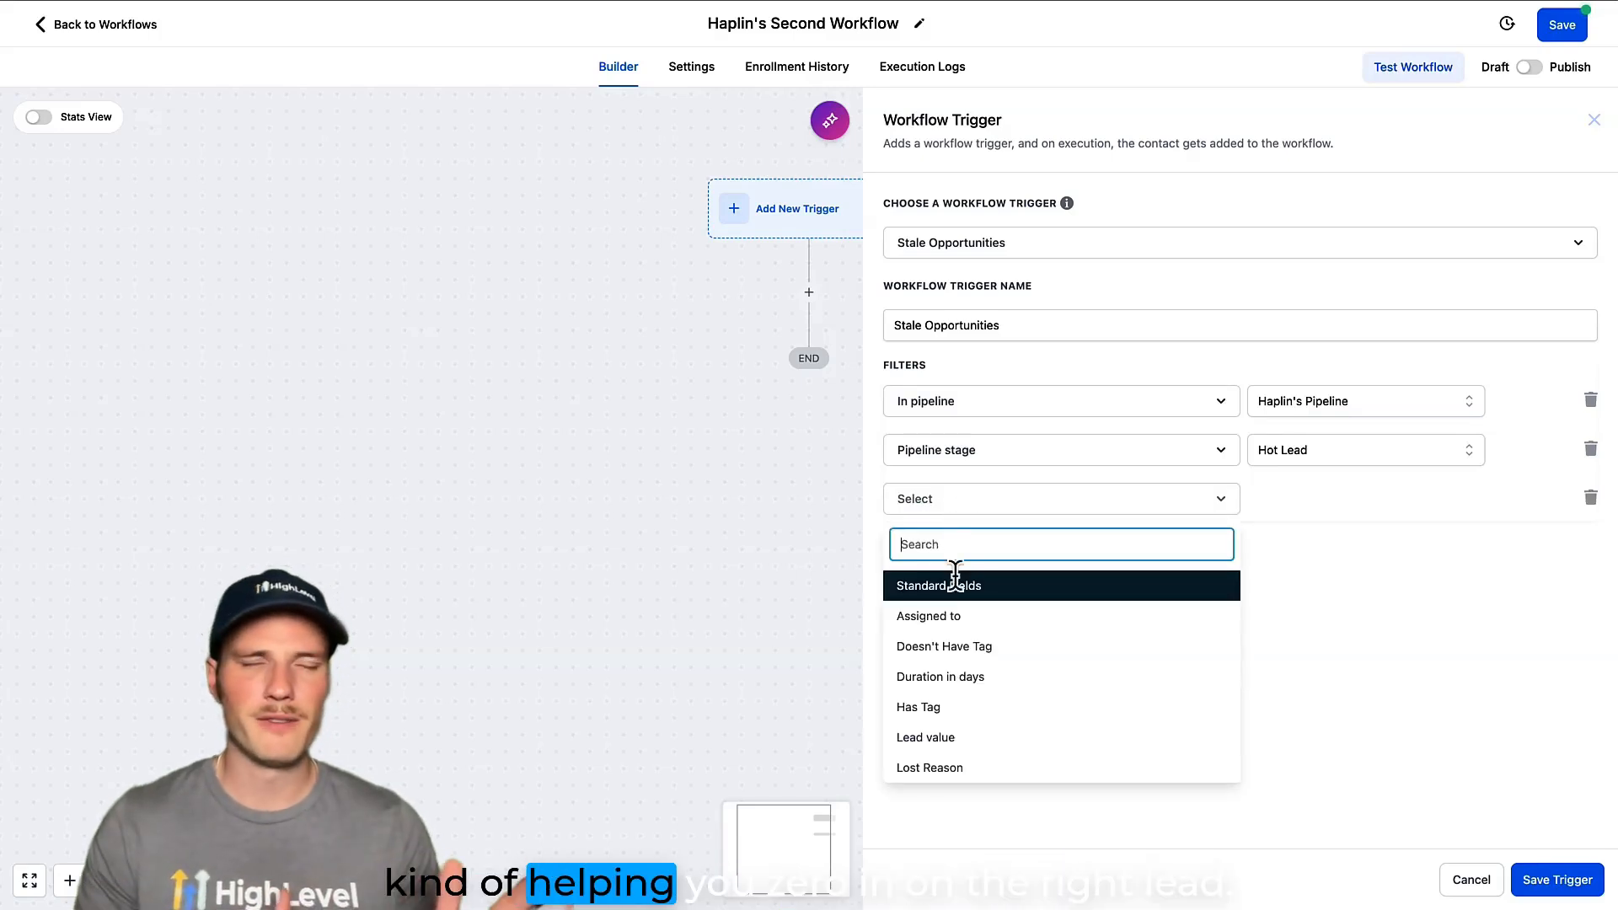
click(960, 677)
click(1288, 499)
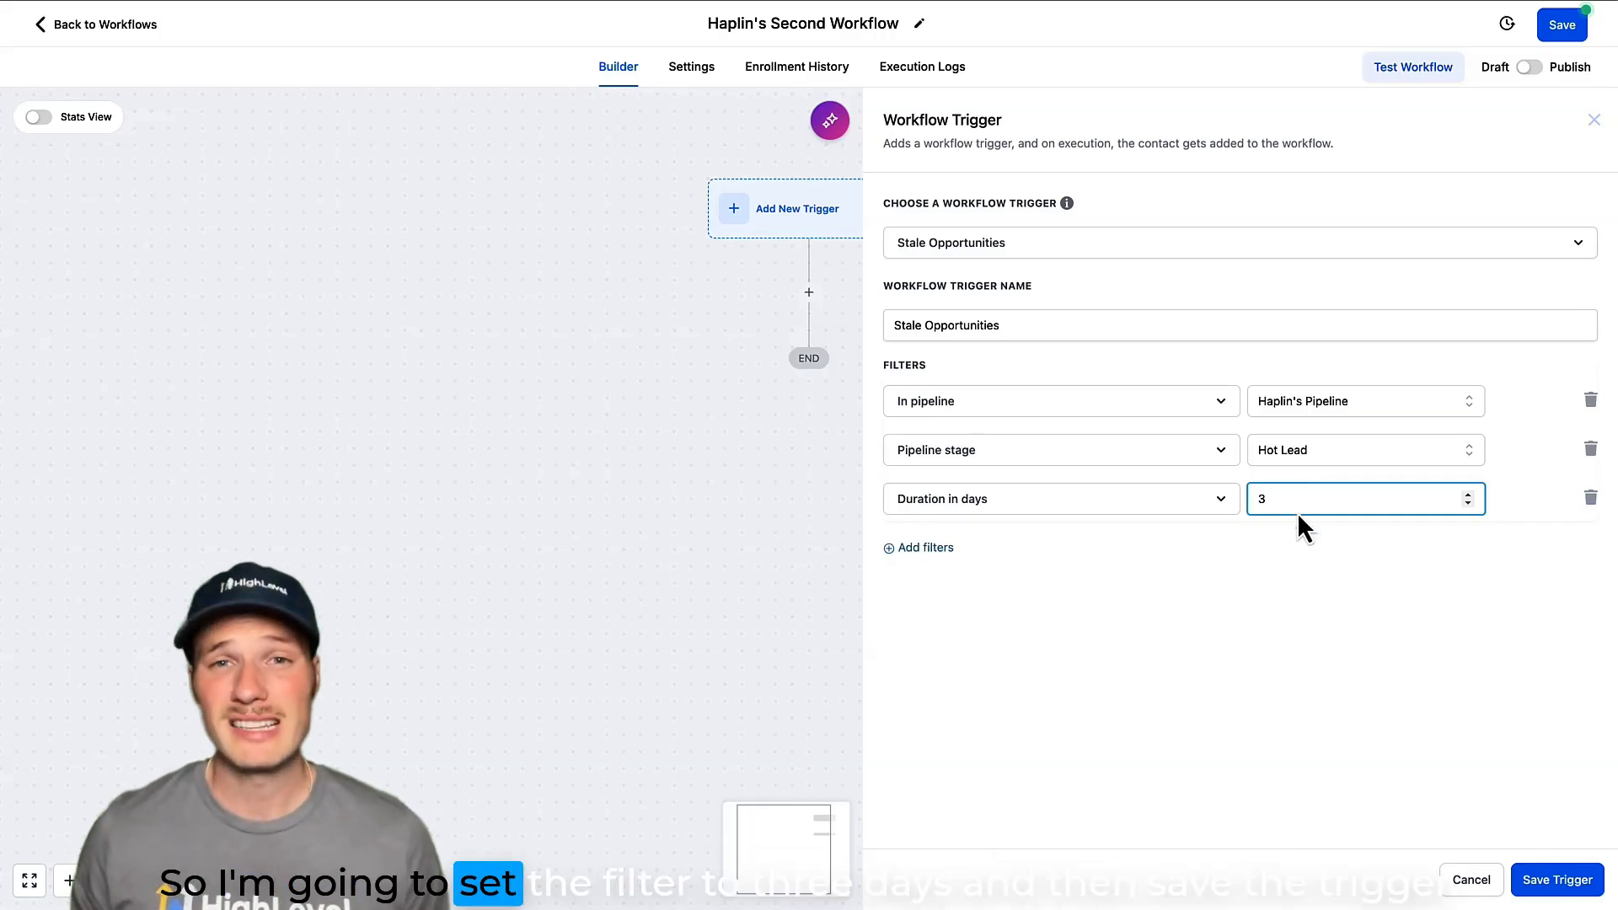
click(1565, 882)
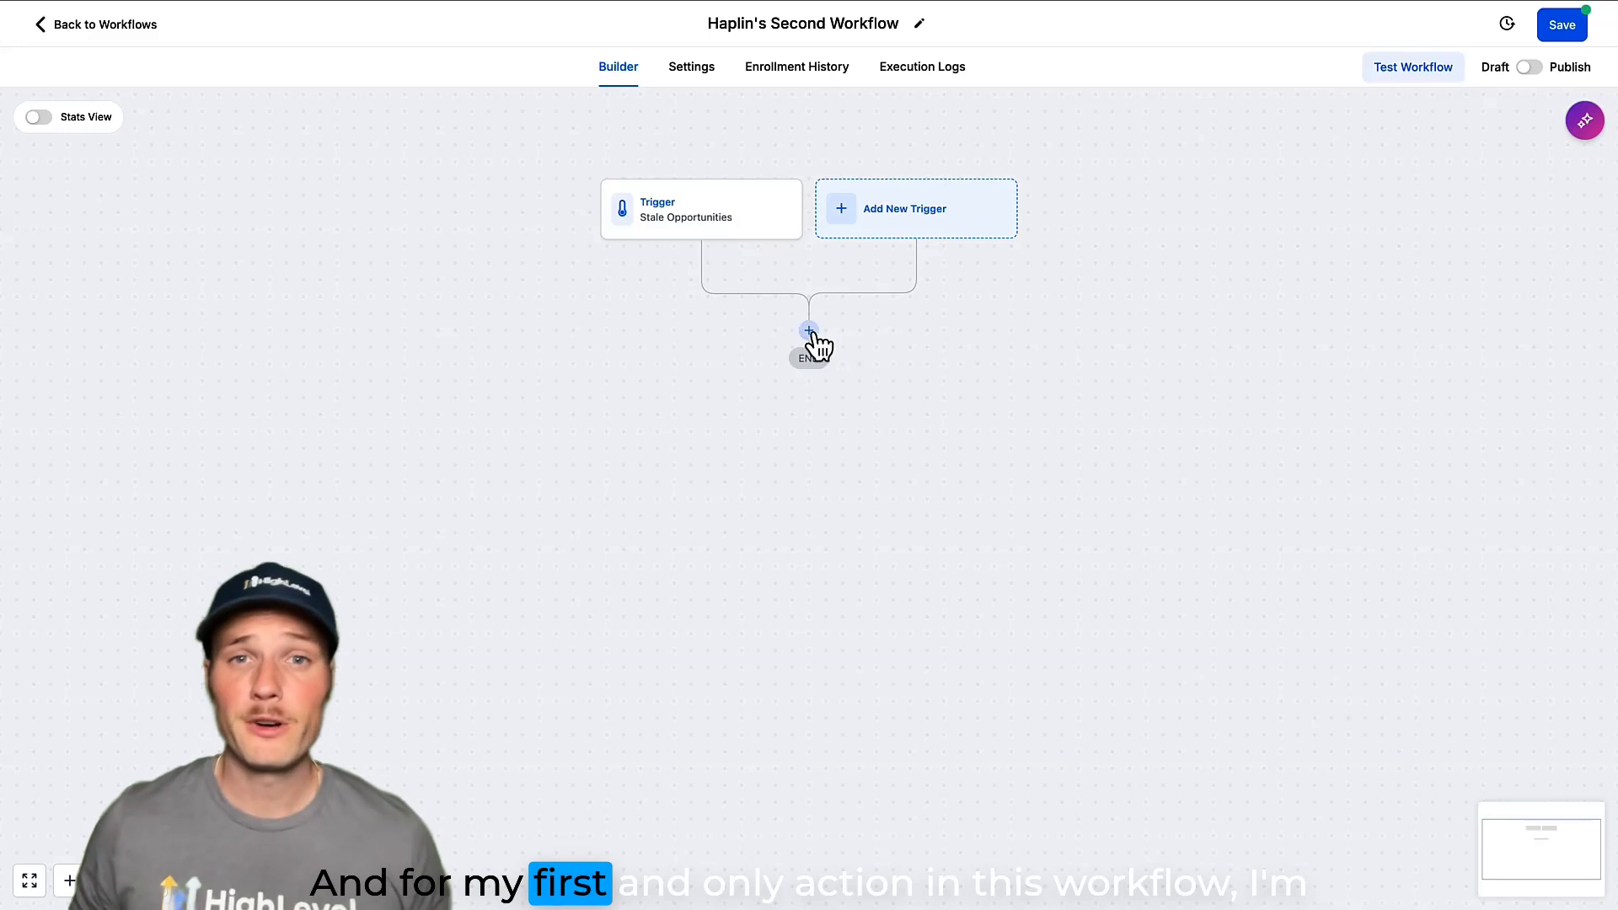
Add a Create/Update Opportunity action after the trigger, targeting the New Lead stage of Haplin's Pipeline.
click(811, 331)
text(creat)
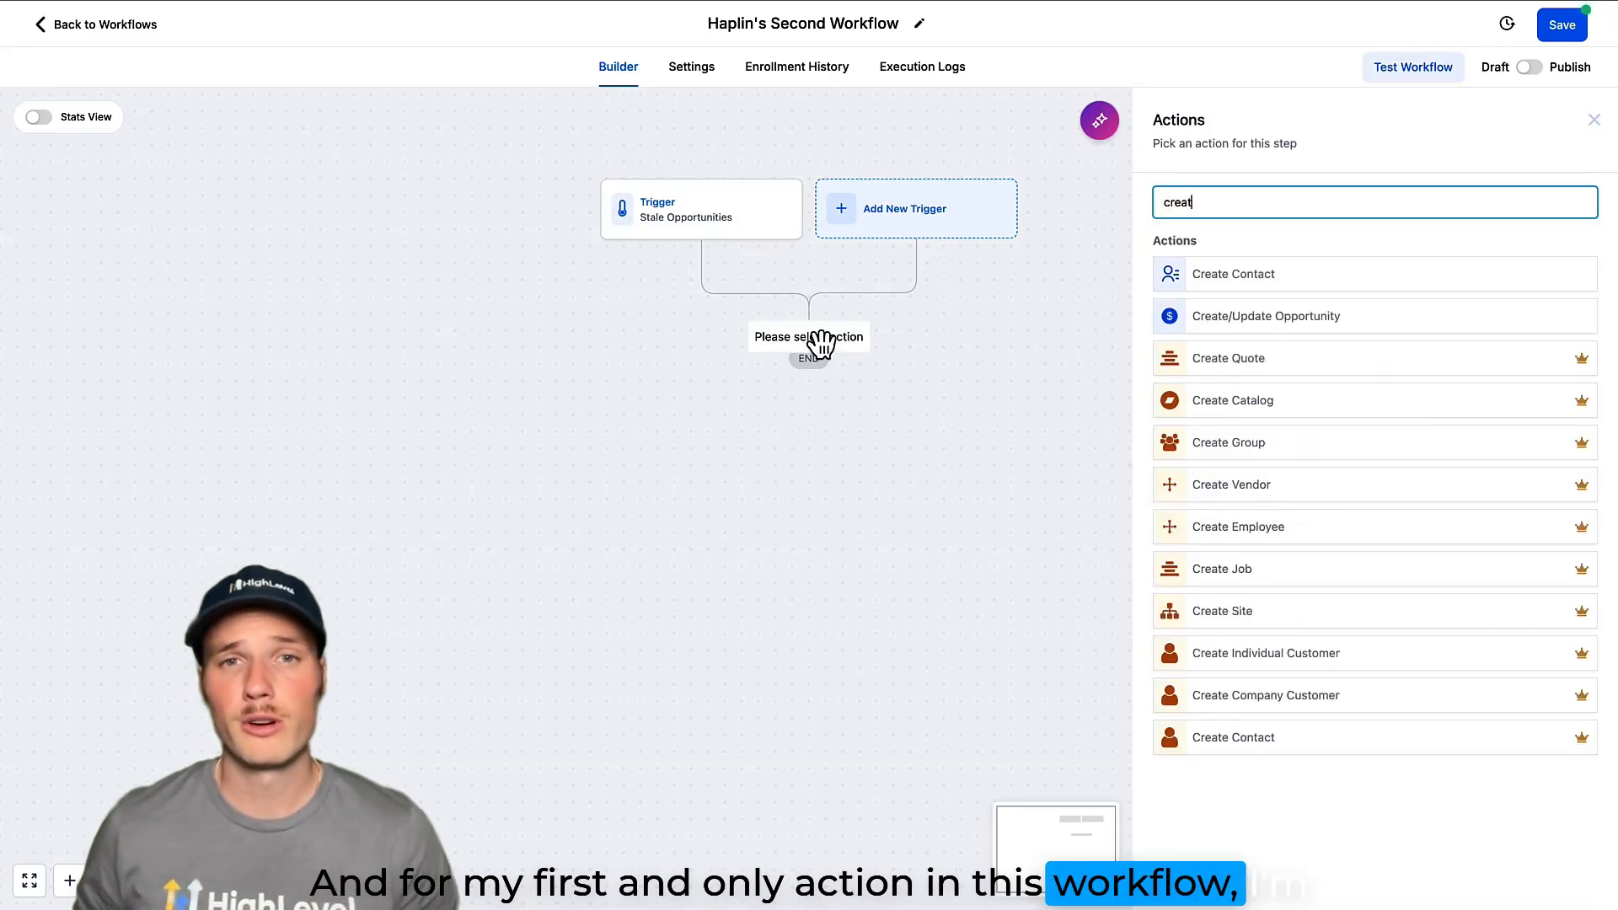
click(1182, 323)
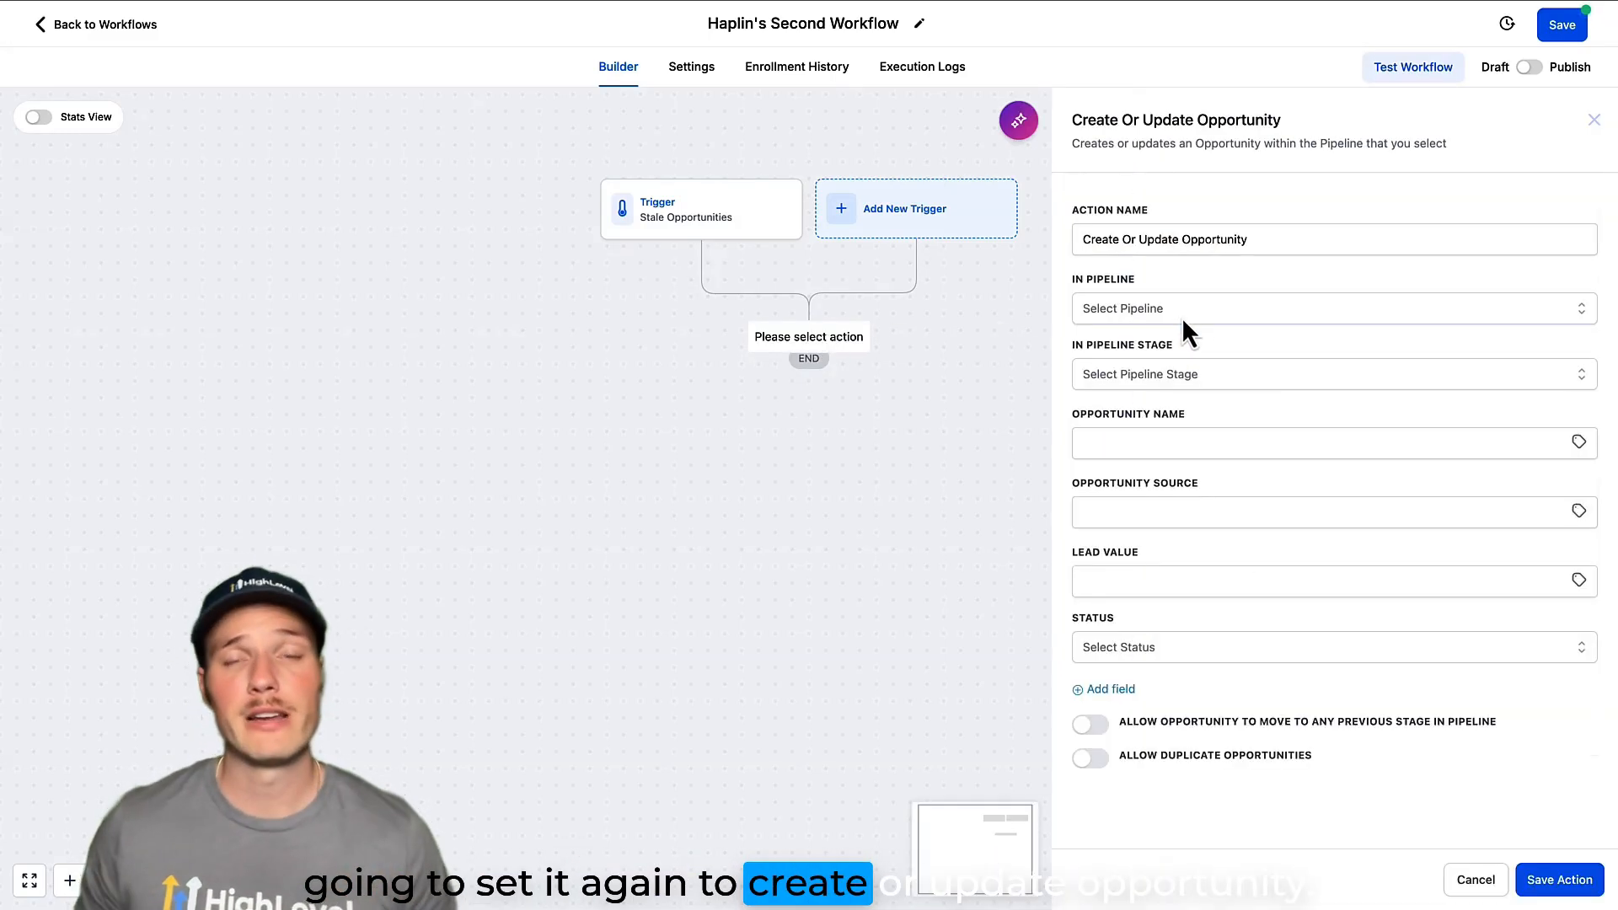
click(1202, 313)
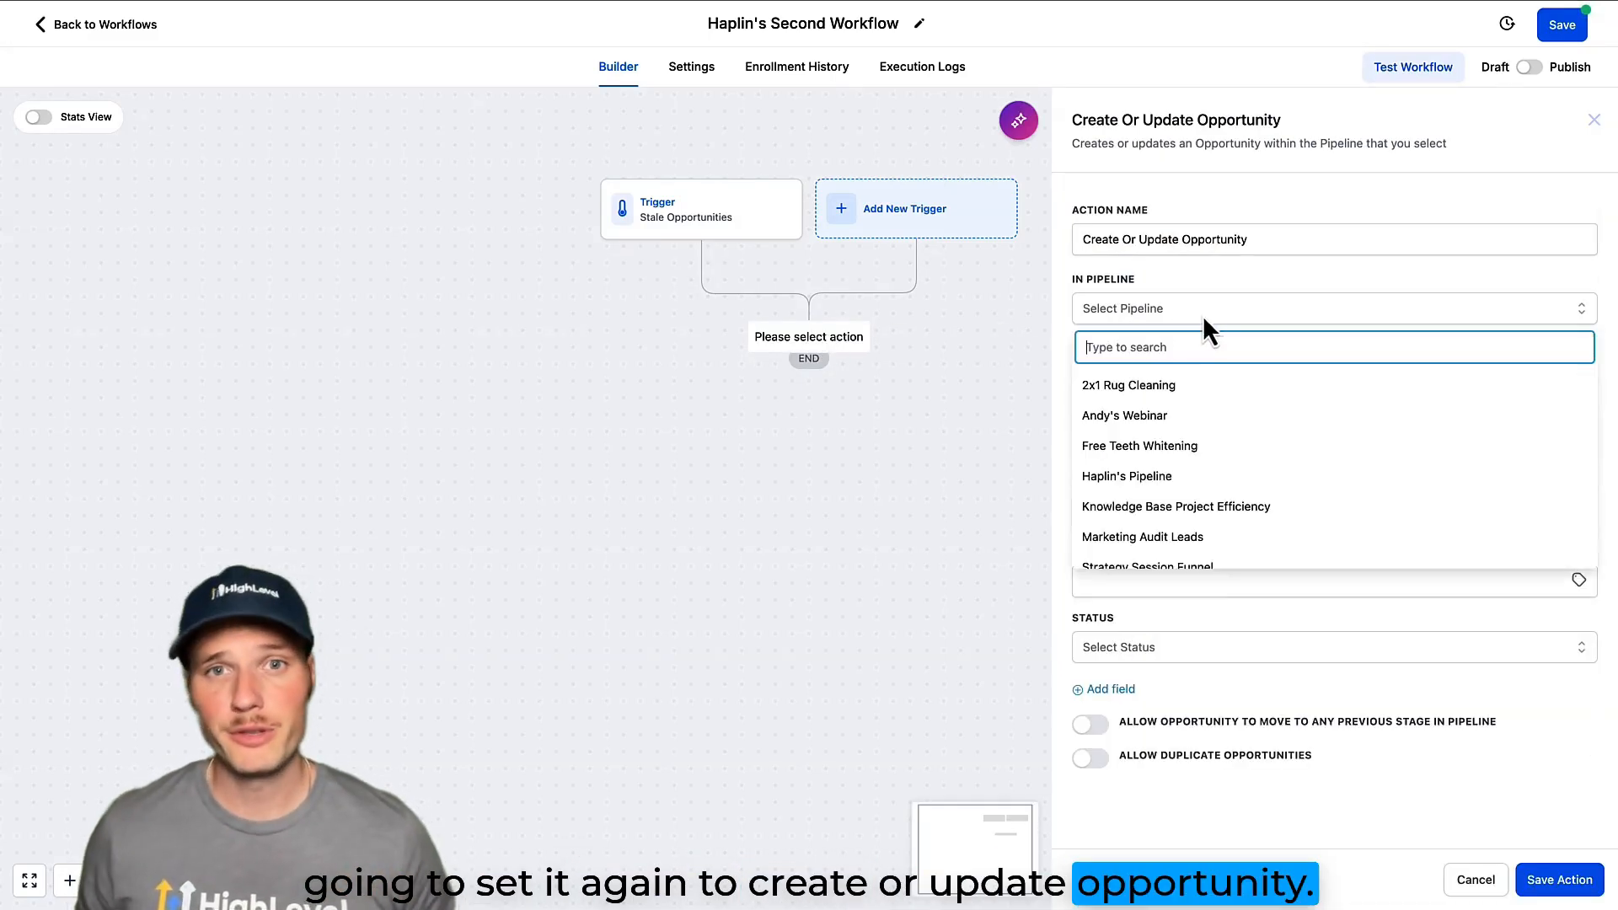
click(1162, 476)
click(1174, 376)
click(1137, 451)
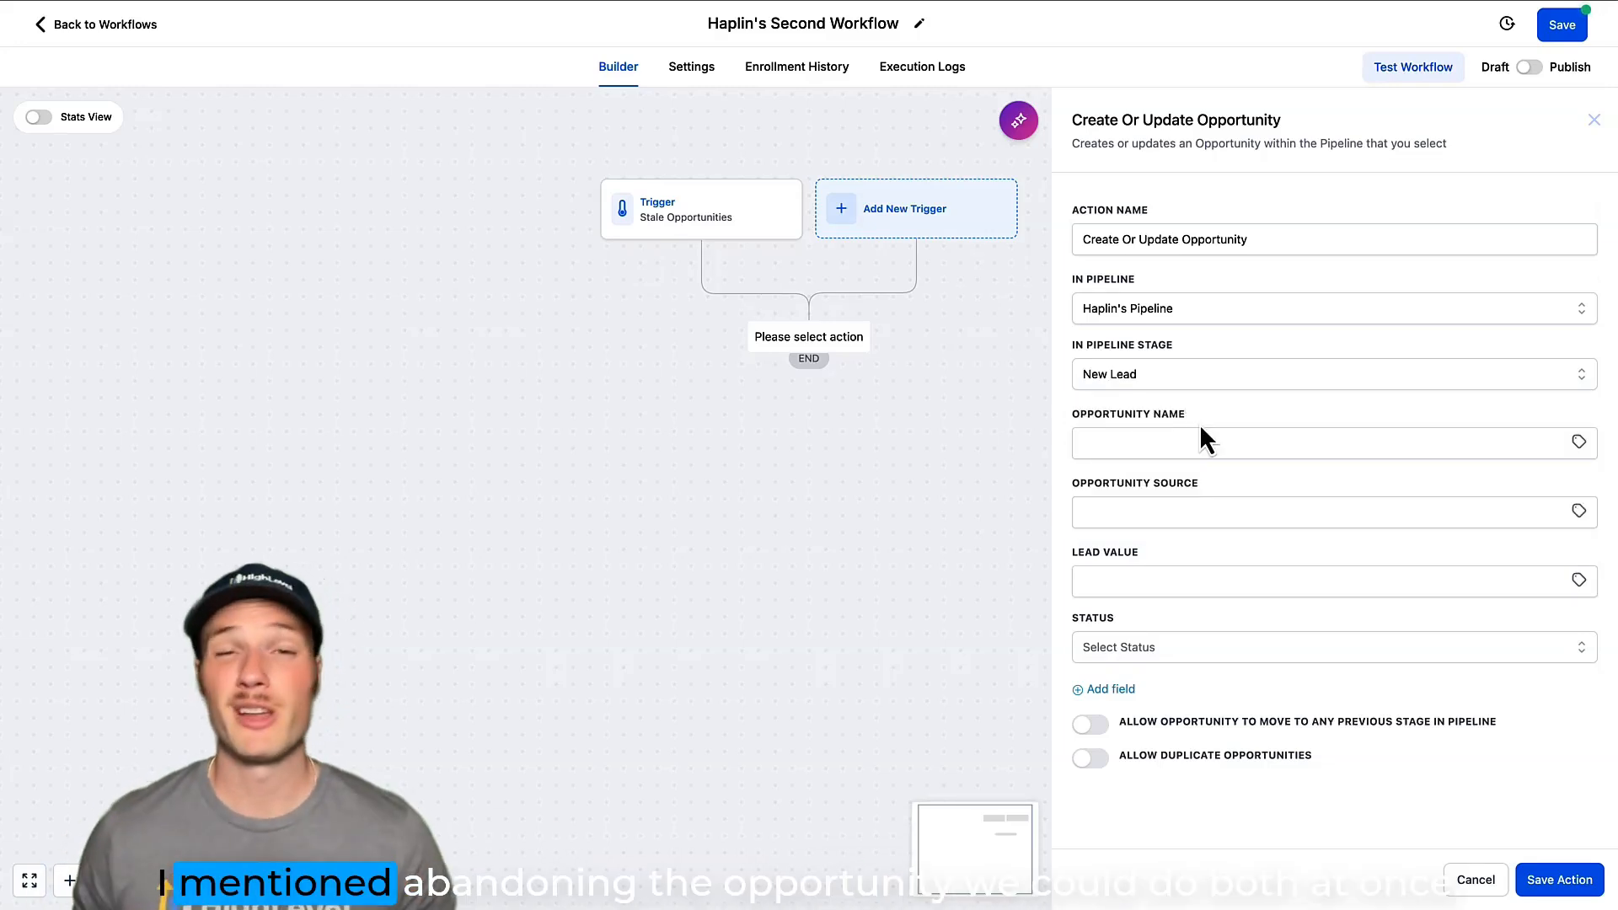
Set the opportunity action's status to abandoned and save the action.
click(1186, 649)
click(1145, 776)
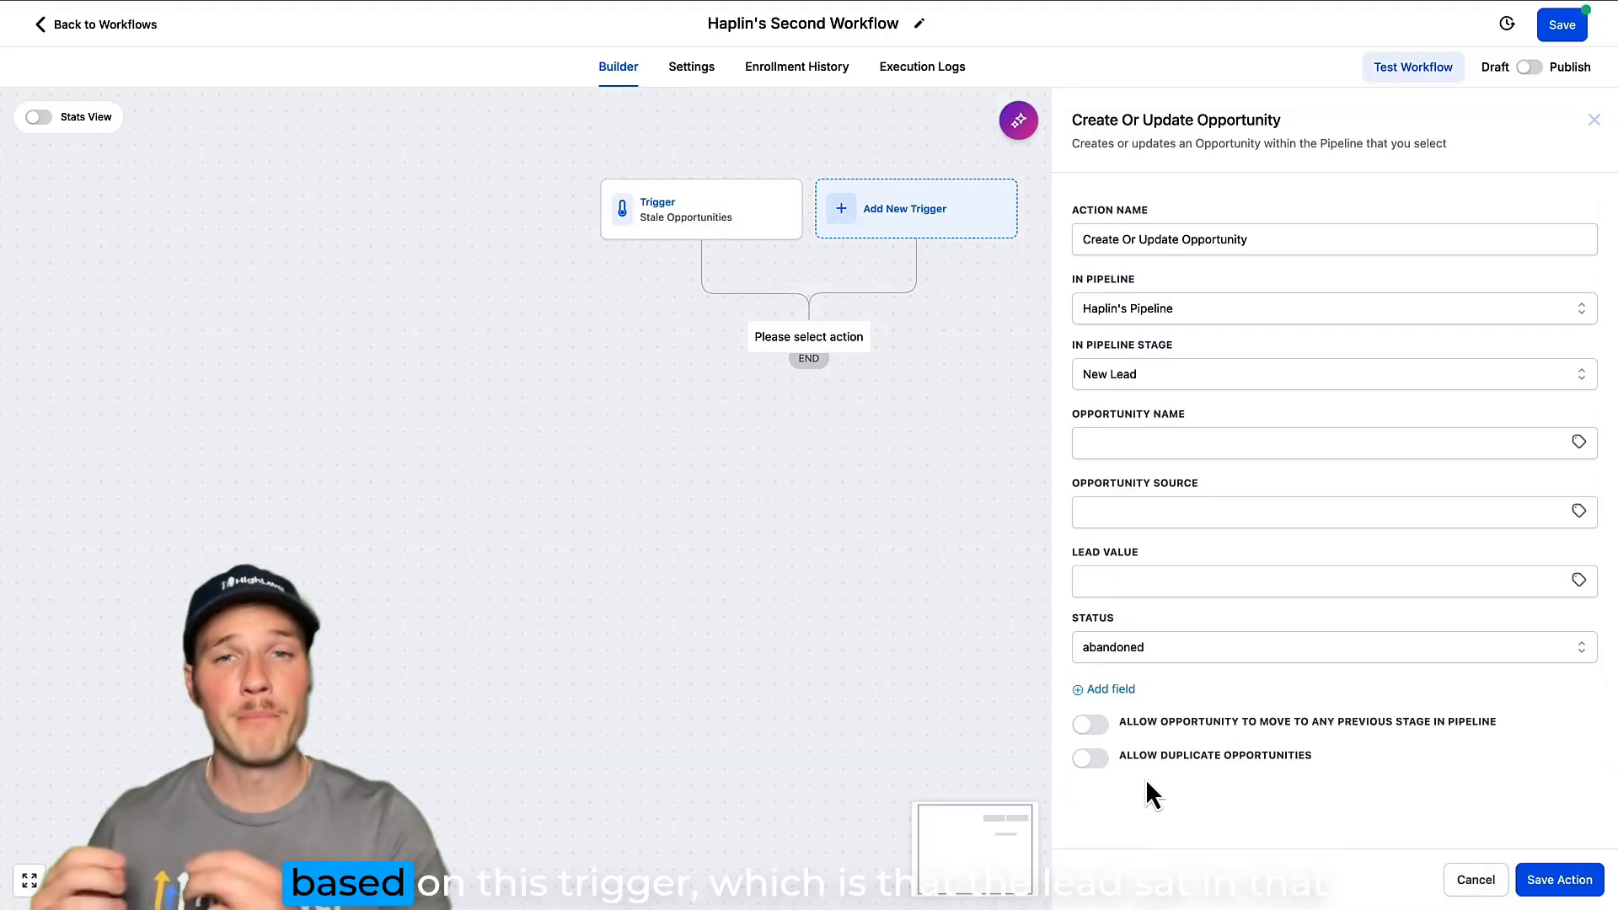
click(1559, 879)
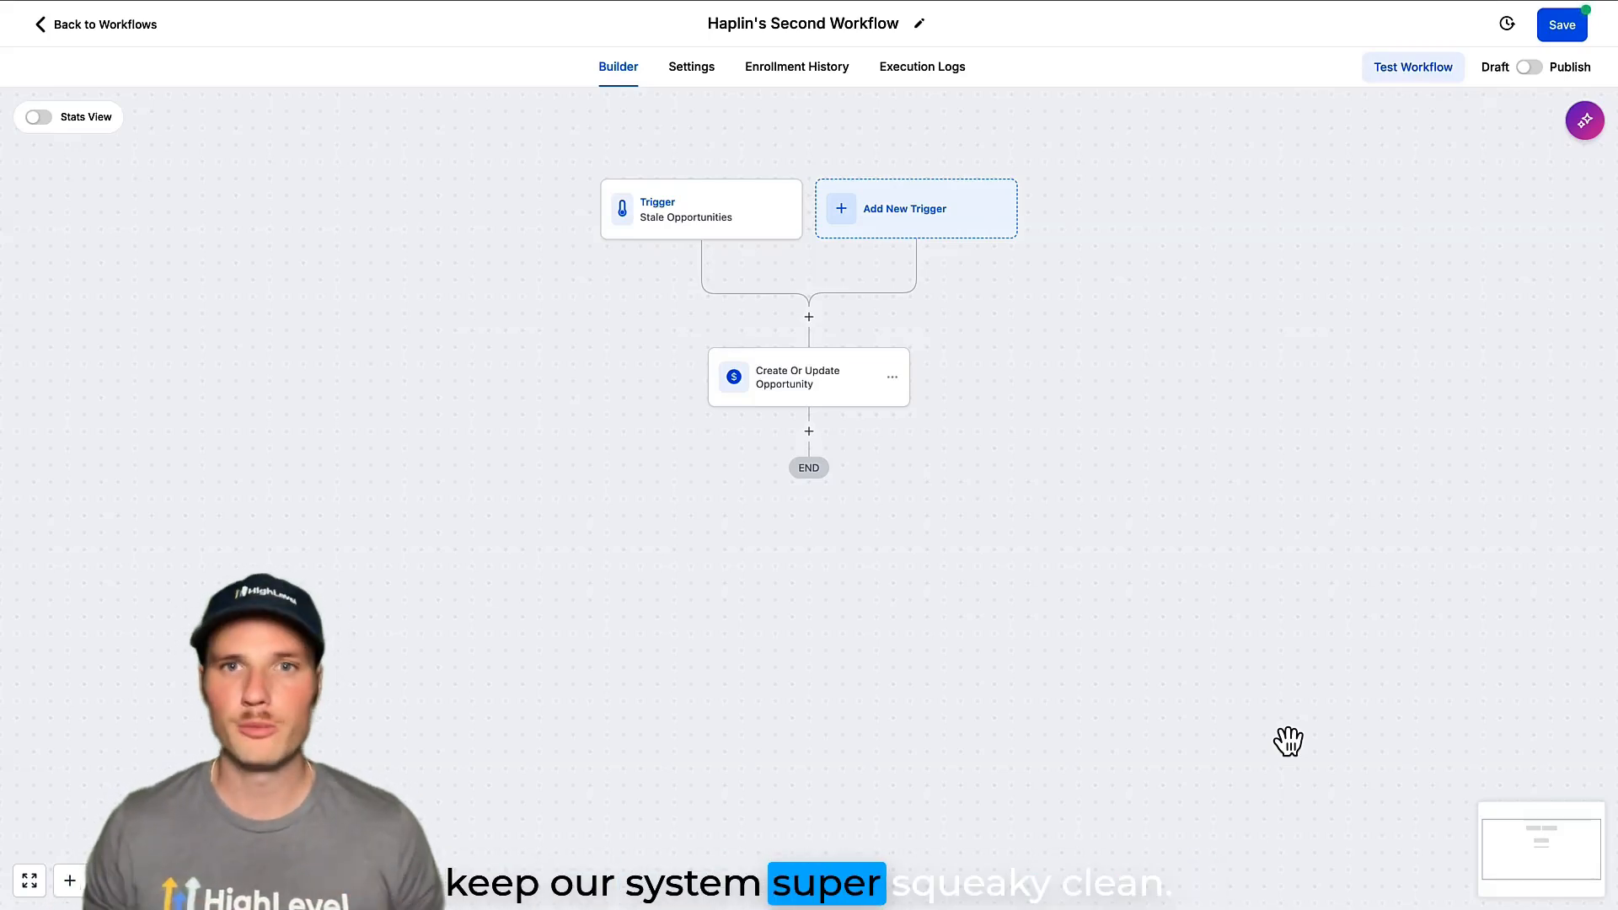
Switch Haplin's Second Workflow from draft to published and save it.
click(1529, 68)
click(1559, 30)
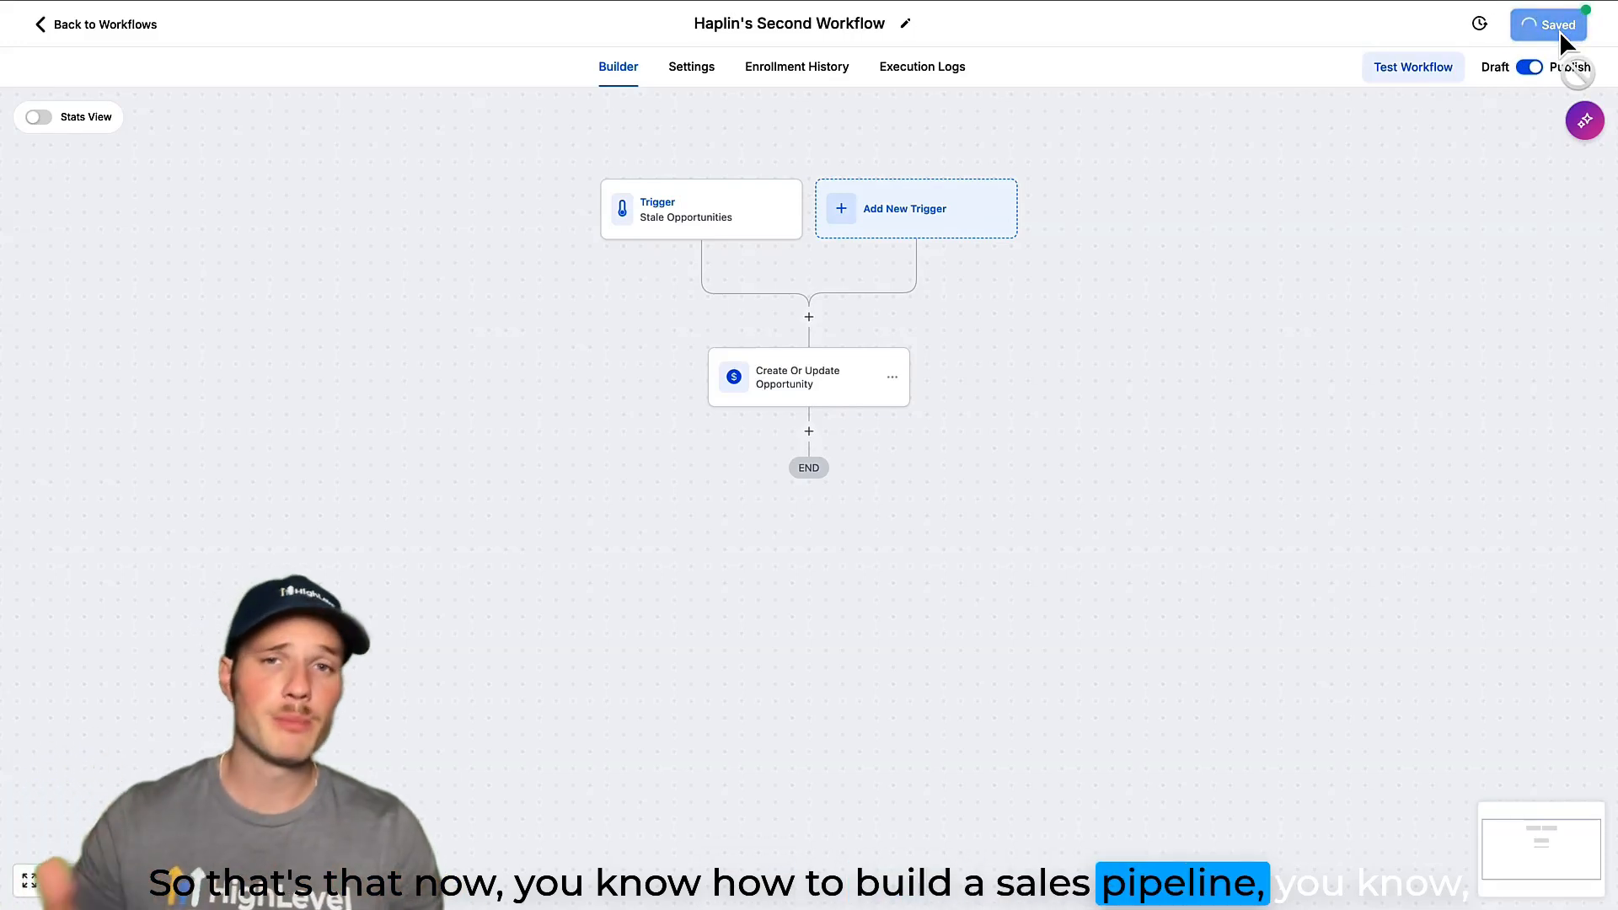